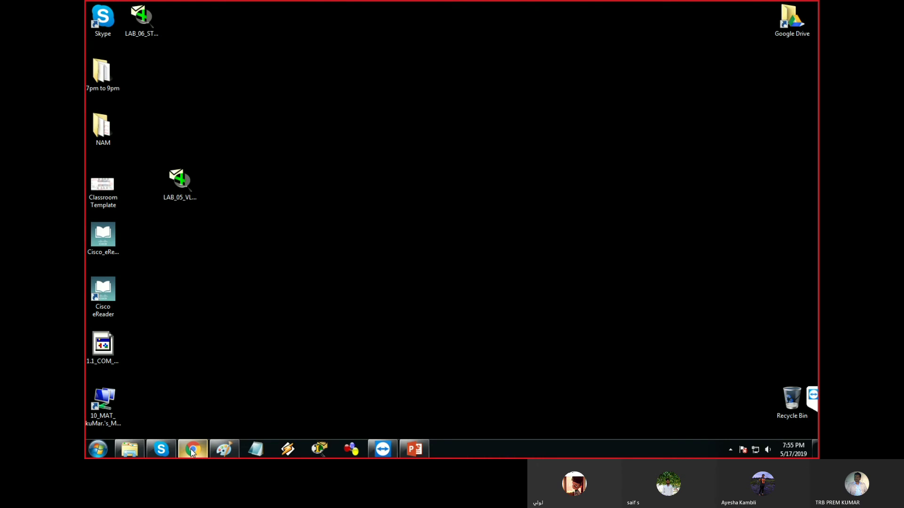
Launch Cisco Packet Tracer, decline the GNS3 update and cancel its new project dialog, and maximize the Packet Tracer window
{"action": "left_click", "coordinate": [326, 453]}
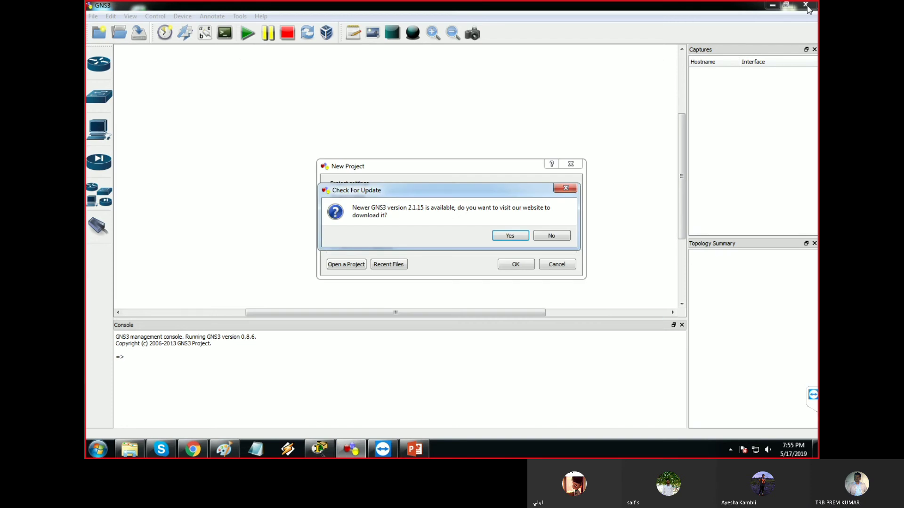
{"action": "left_click", "coordinate": [550, 236]}
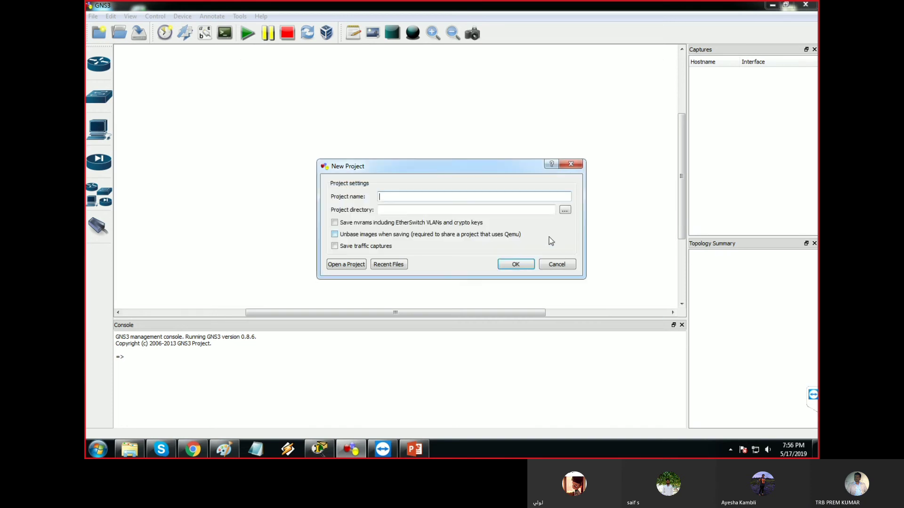
{"action": "left_click", "coordinate": [557, 264]}
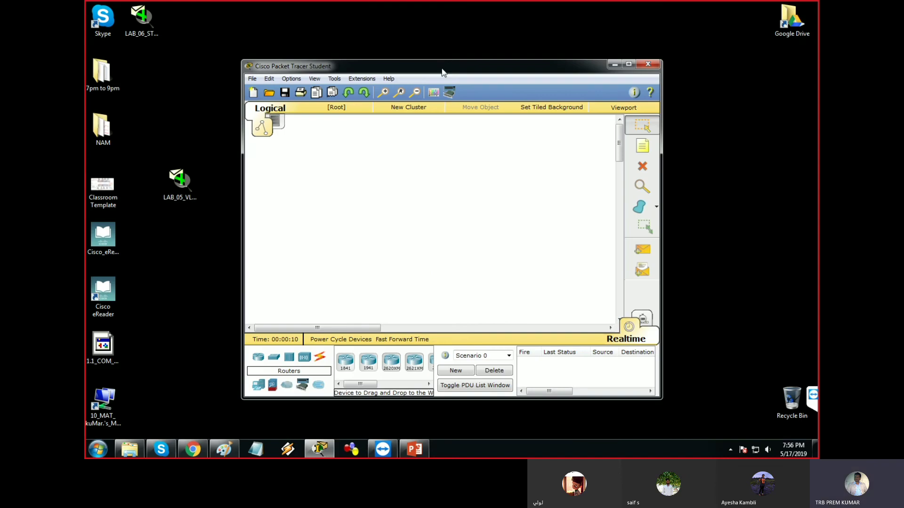
{"action": "double_click", "coordinate": [443, 70]}
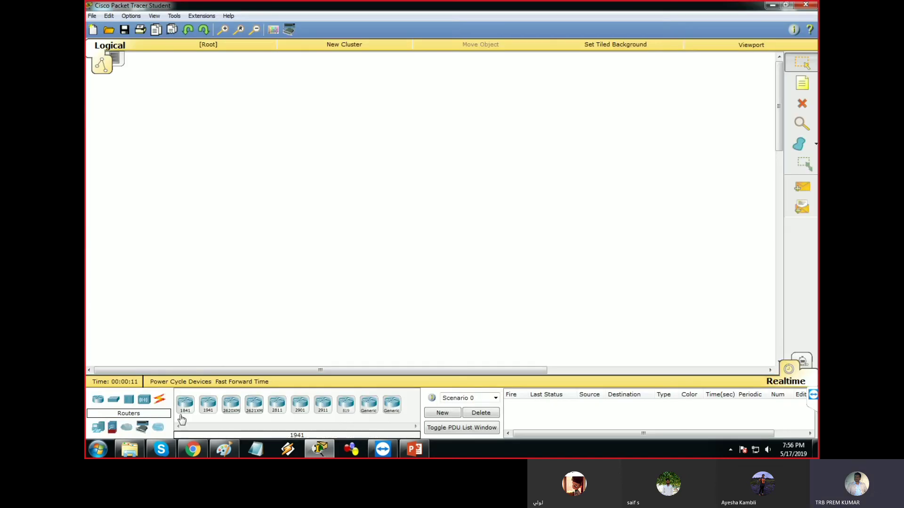
Place two 3560-24PS multilayer switches in the logical workspace, one above the other
{"action": "left_click", "coordinate": [113, 401]}
{"action": "left_click", "coordinate": [300, 404]}
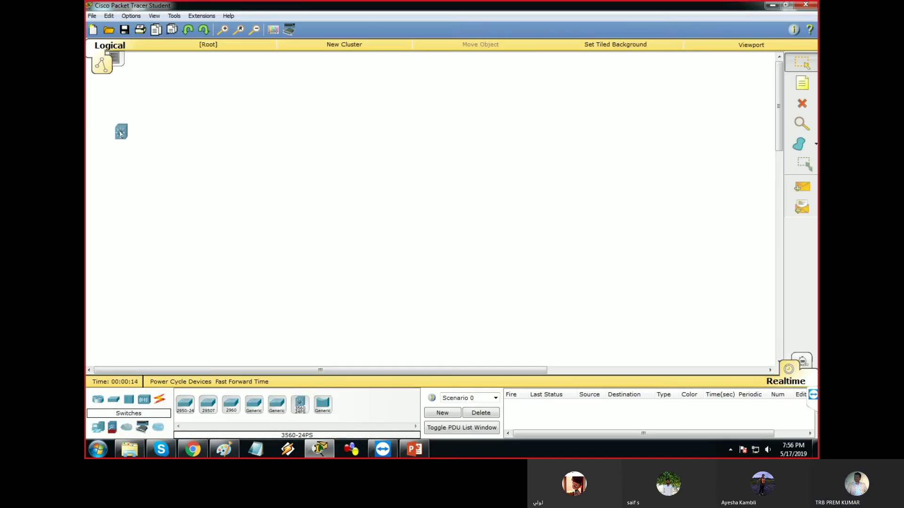
{"action": "left_click", "coordinate": [121, 134]}
{"action": "left_click", "coordinate": [116, 235]}
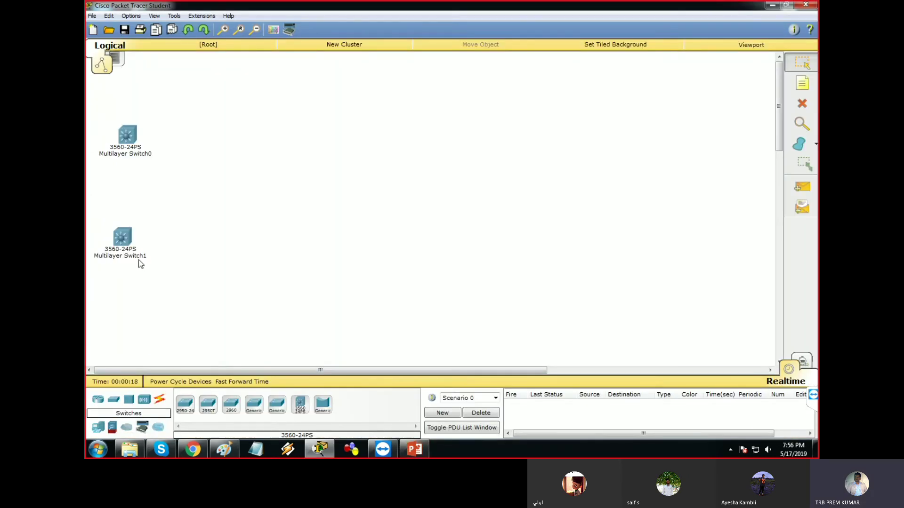
Rename the lower switch's label to SW2 and the upper switch's label to SW1
{"action": "left_click", "coordinate": [136, 255]}
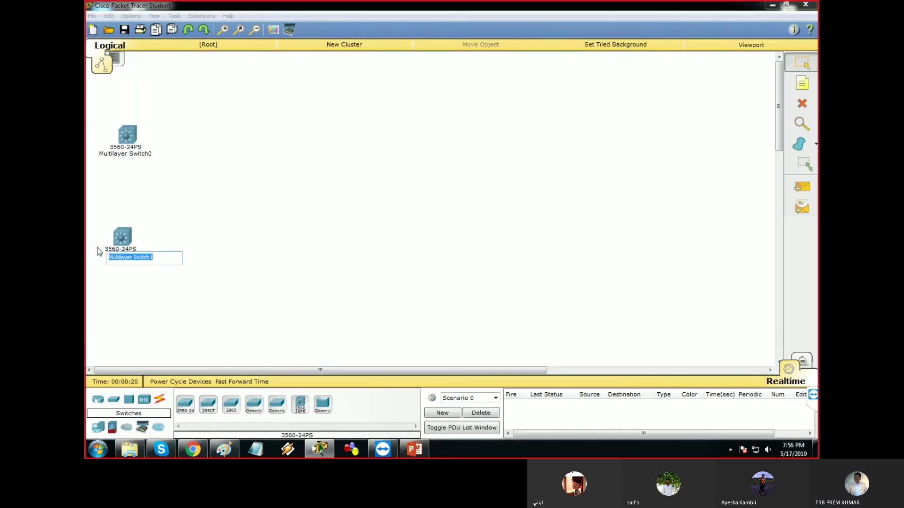
{"action": "type", "text": "SW2"}
{"action": "left_click", "coordinate": [151, 155]}
{"action": "triple_click", "coordinate": [150, 155]}
{"action": "type", "text": "Sw"}
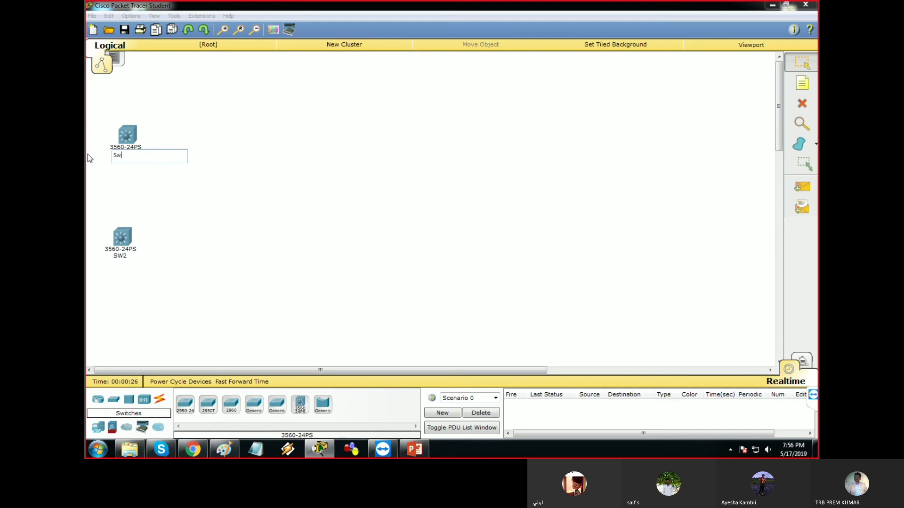
{"action": "key", "text": "BackSpace"}
{"action": "type", "text": "W1"}
{"action": "key", "text": "Return"}
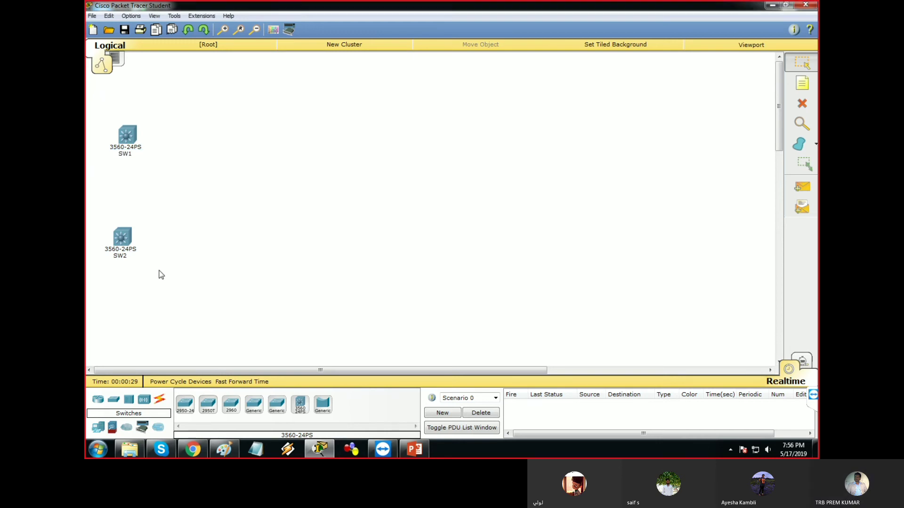
Connect SW2 to SW1 with a copper cross-over cable, using FastEthernet0/24 on both switches
{"action": "left_click", "coordinate": [160, 401]}
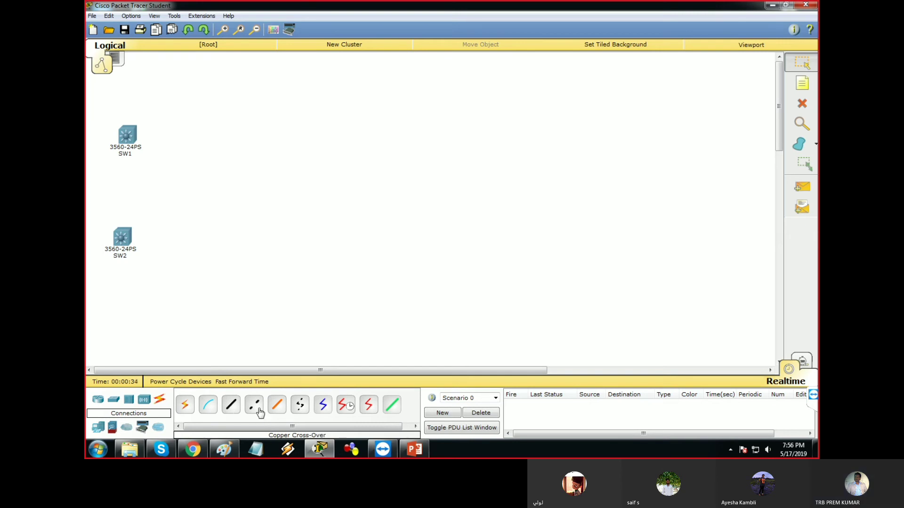
{"action": "left_click", "coordinate": [255, 408]}
{"action": "left_click", "coordinate": [126, 238]}
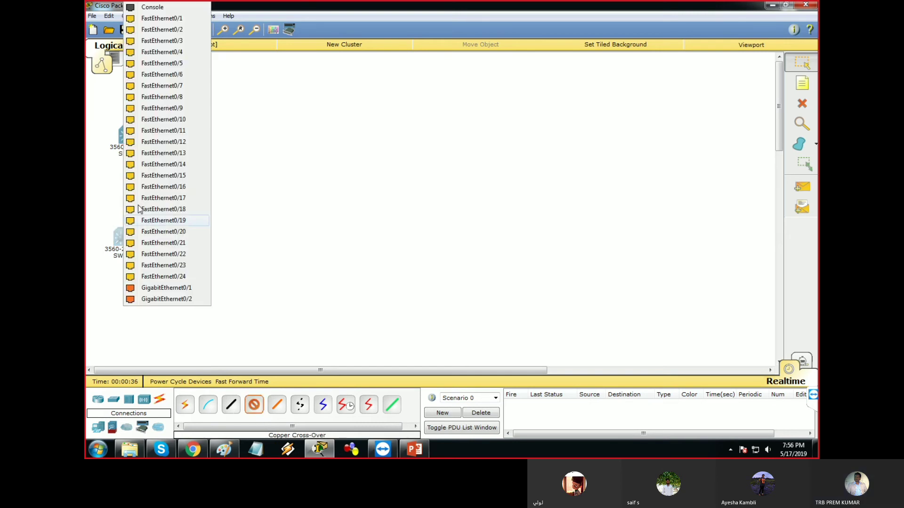
{"action": "left_click", "coordinate": [191, 277]}
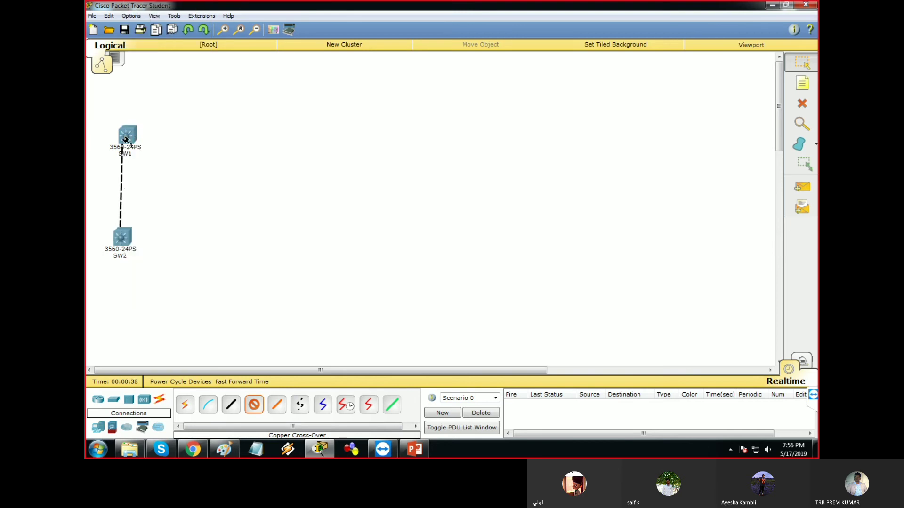
{"action": "left_click", "coordinate": [126, 137]}
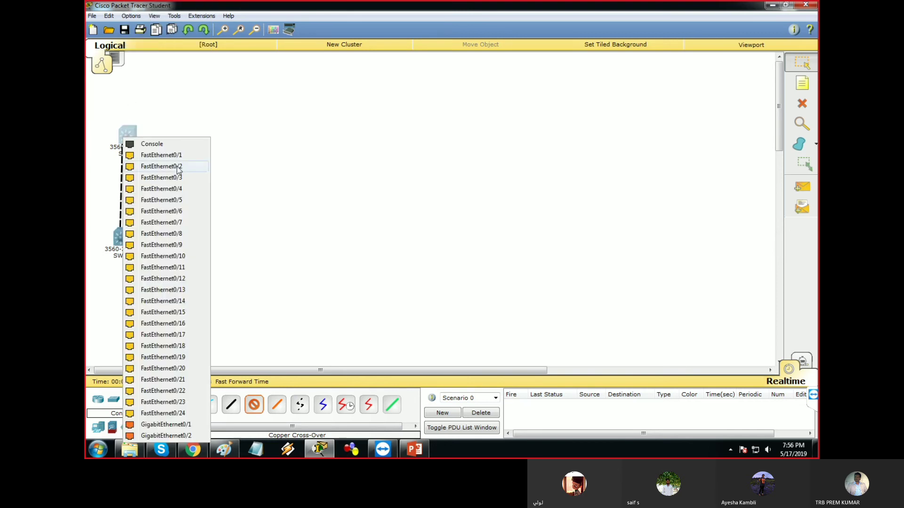
{"action": "left_click", "coordinate": [172, 415]}
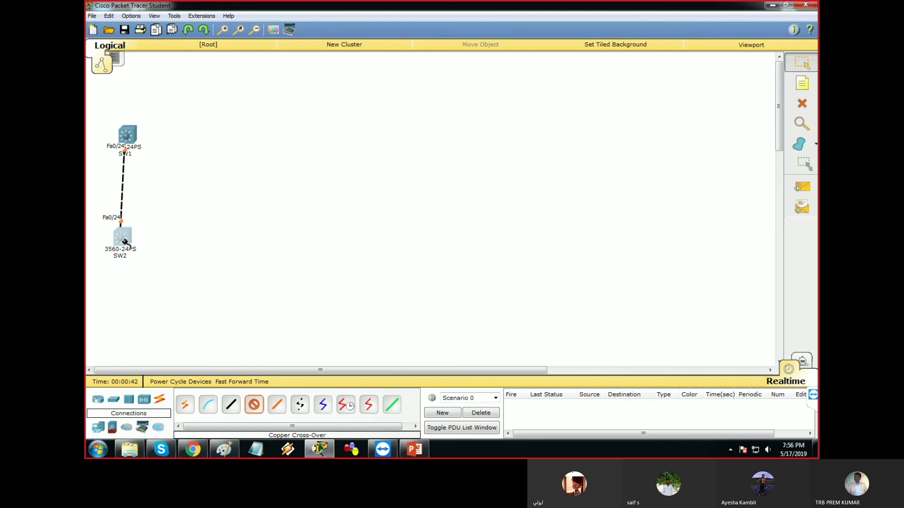
Add a second cross-over link between FastEthernet0/23 on SW2 and SW1, and shift both switches slightly inward from the workspace edge
{"action": "left_click", "coordinate": [122, 242]}
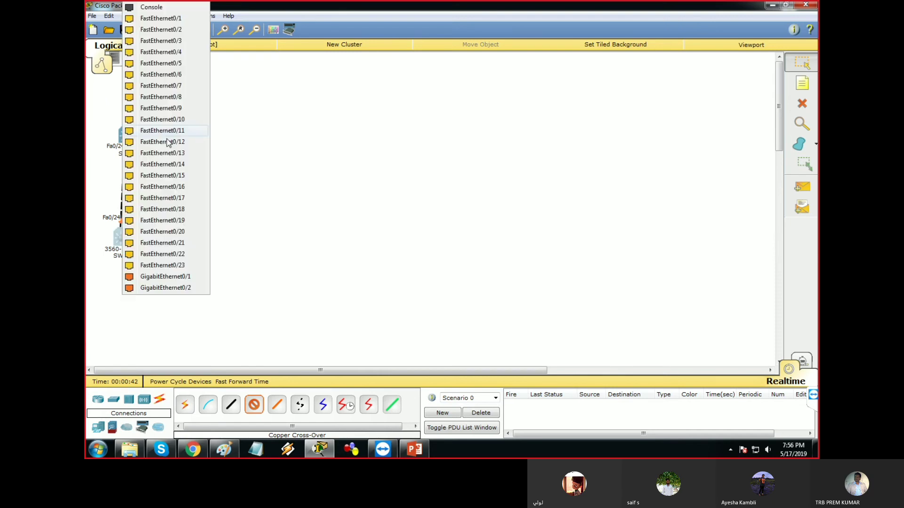
{"action": "left_click", "coordinate": [173, 265]}
{"action": "left_click", "coordinate": [127, 137]}
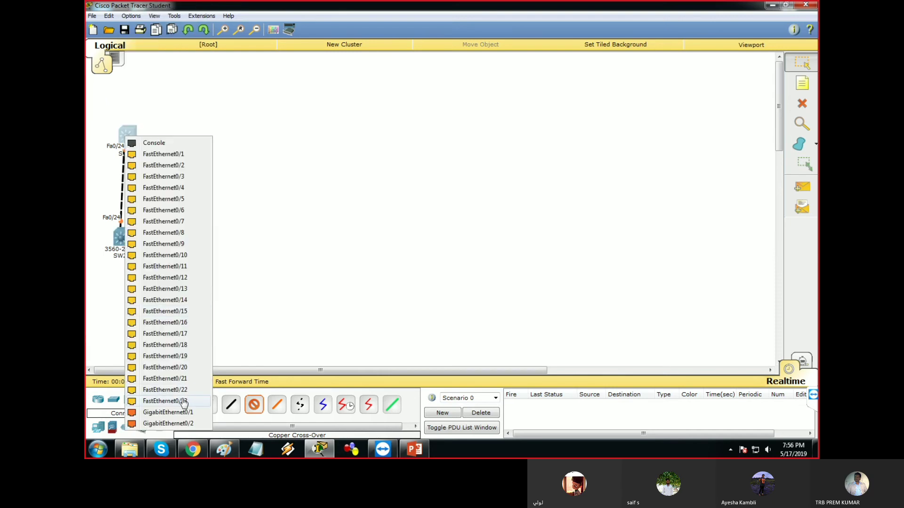
{"action": "left_click", "coordinate": [183, 401]}
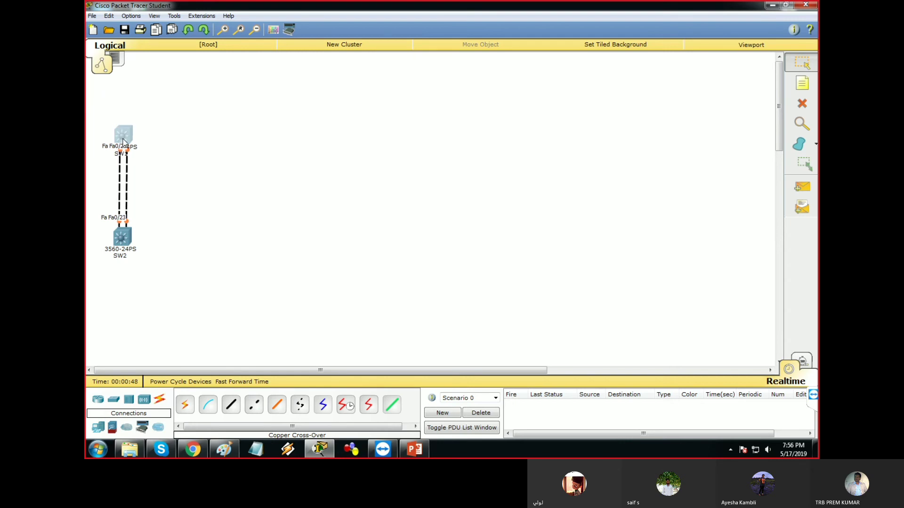
{"action": "left_click_drag", "start_coordinate": [120, 234], "coordinate": [157, 245]}
{"action": "left_click_drag", "start_coordinate": [122, 138], "coordinate": [152, 138]}
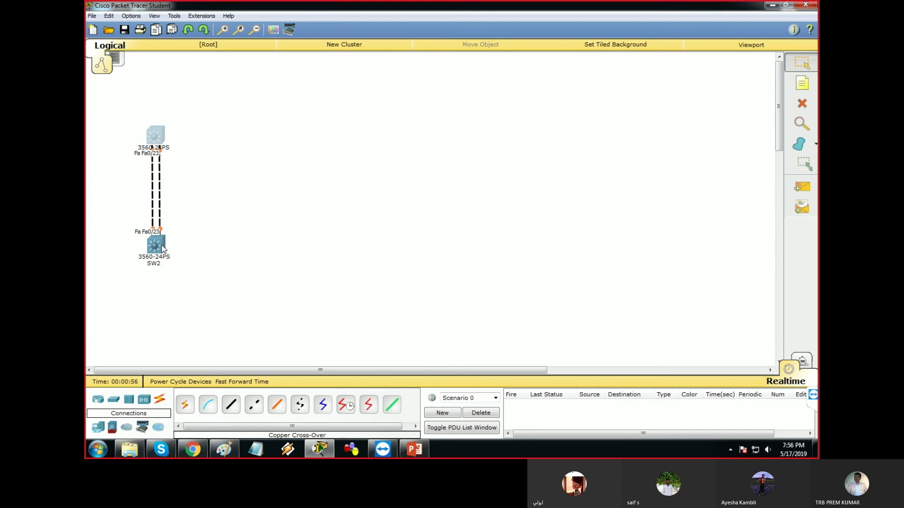
Open the device windows of SW2 and SW1 and enlarge each to fill the screen area beside the topology
{"action": "left_click", "coordinate": [162, 245]}
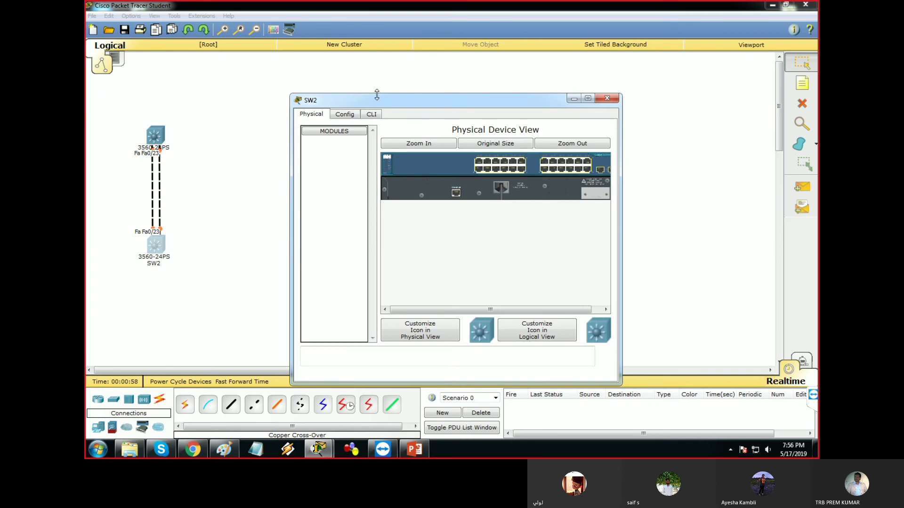
{"action": "double_click", "coordinate": [376, 95]}
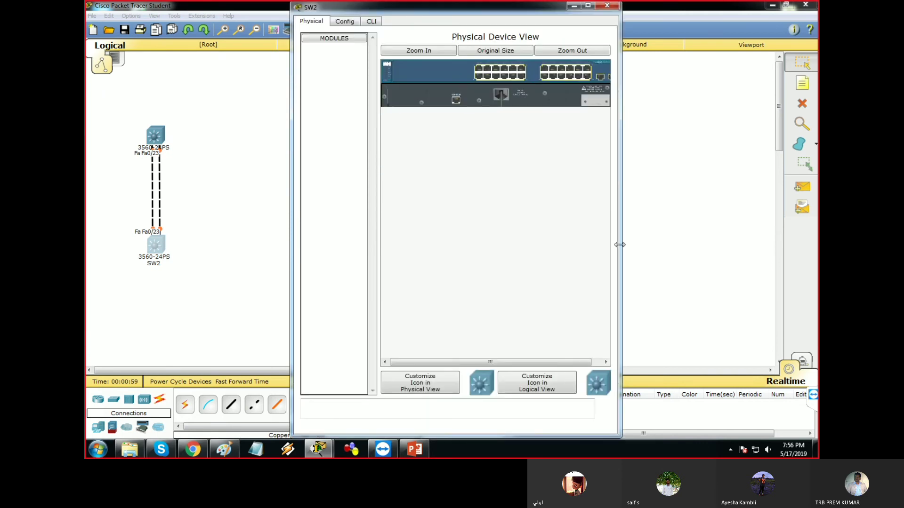
{"action": "left_click_drag", "start_coordinate": [619, 245], "coordinate": [818, 245]}
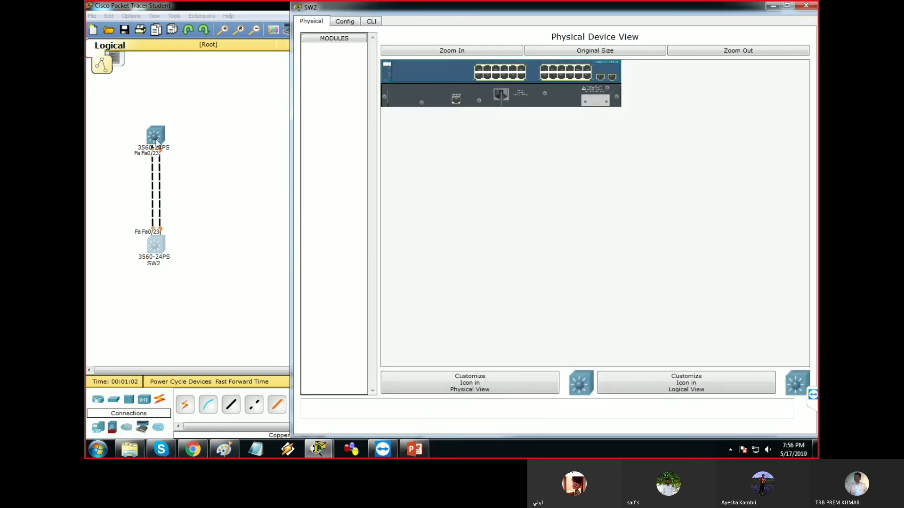
{"action": "left_click", "coordinate": [156, 136]}
{"action": "double_click", "coordinate": [374, 84]}
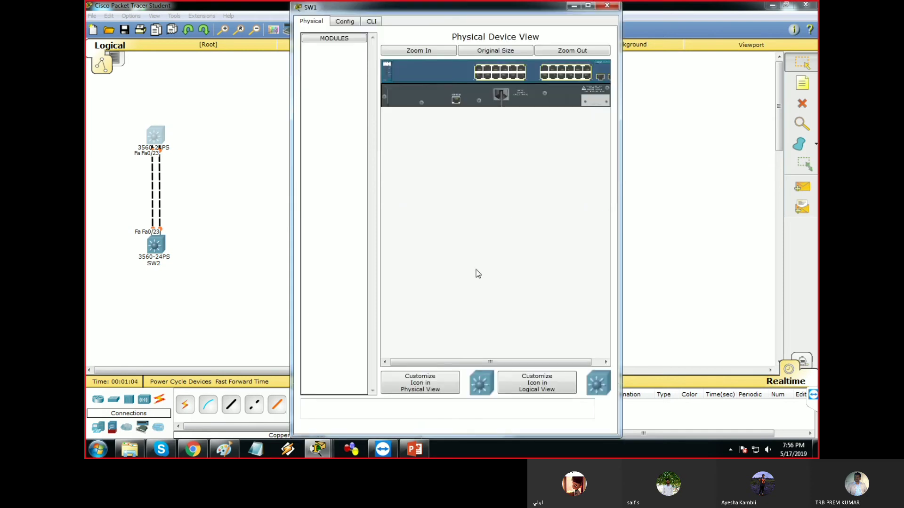
{"action": "left_click_drag", "start_coordinate": [620, 233], "coordinate": [800, 227]}
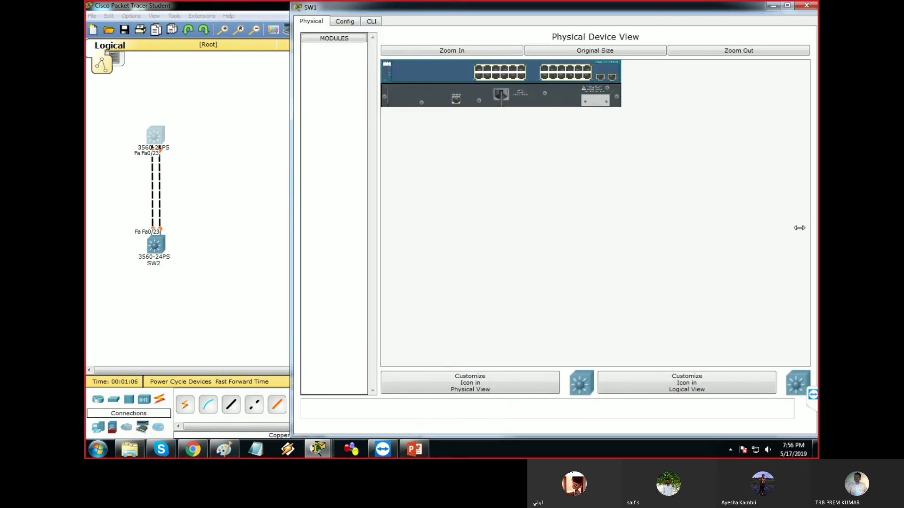
Open SW1's command line interface and enter global configuration mode with en and conf t
{"action": "left_click", "coordinate": [372, 22]}
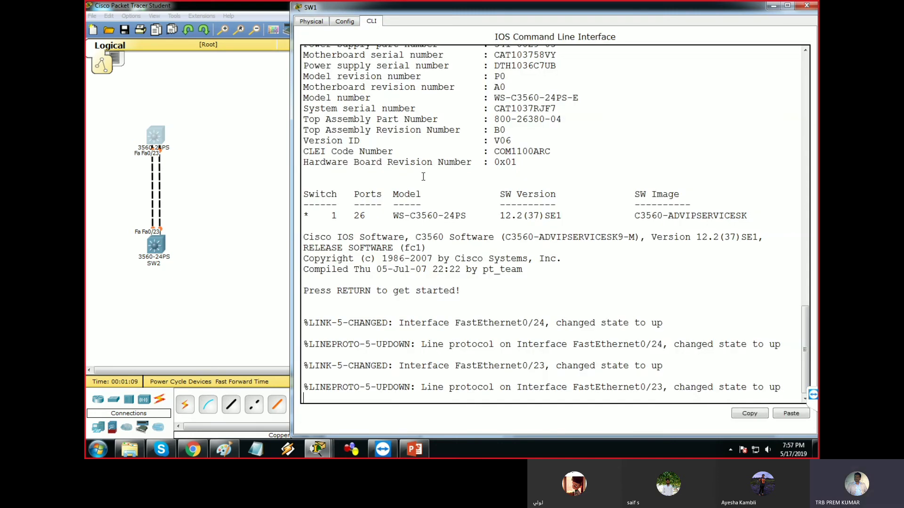
{"action": "type", "text": "en"}
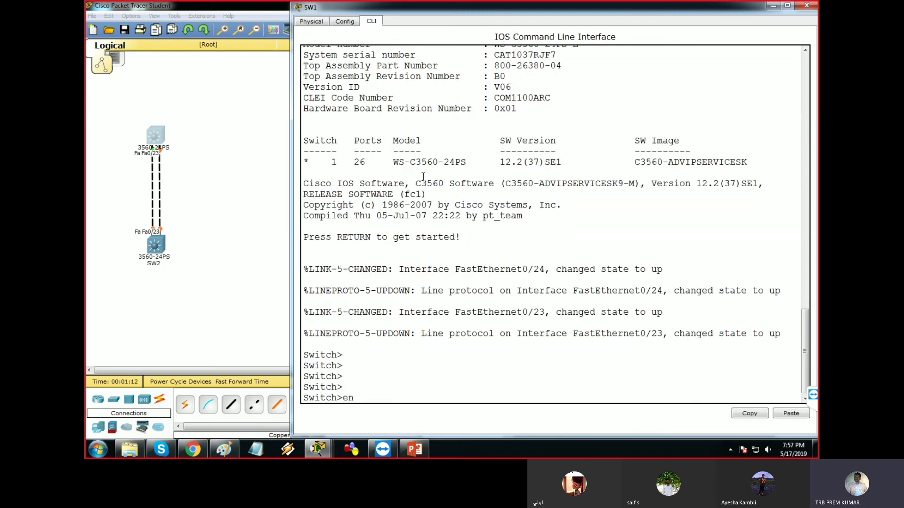
{"action": "key", "text": "Return"}
{"action": "type", "text": "con ft"}
{"action": "key", "text": "Return"}
{"action": "type", "text": "cnof"}
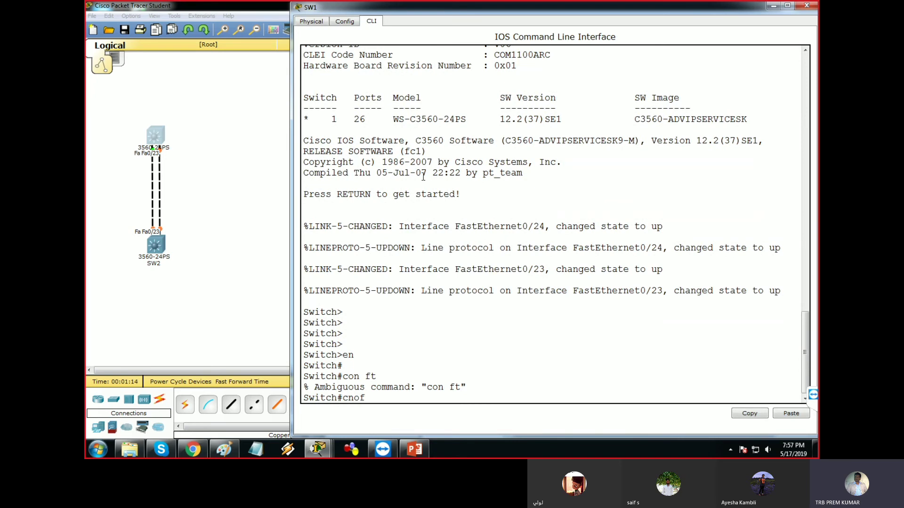
{"action": "key", "text": "BackSpace"}
{"action": "type", "text": "ion"}
{"action": "key", "text": "BackSpace"}
{"action": "key", "text": "BackSpace"}
{"action": "key", "text": "BackSpace"}
{"action": "key", "text": "BackSpace"}
{"action": "type", "text": "conf t"}
{"action": "key", "text": "Return"}
Set the hostname of the upper switch to SW1 in its command line
{"action": "type", "text": "ho"}
{"action": "key", "text": "Tab"}
{"action": "type", "text": "SW1"}
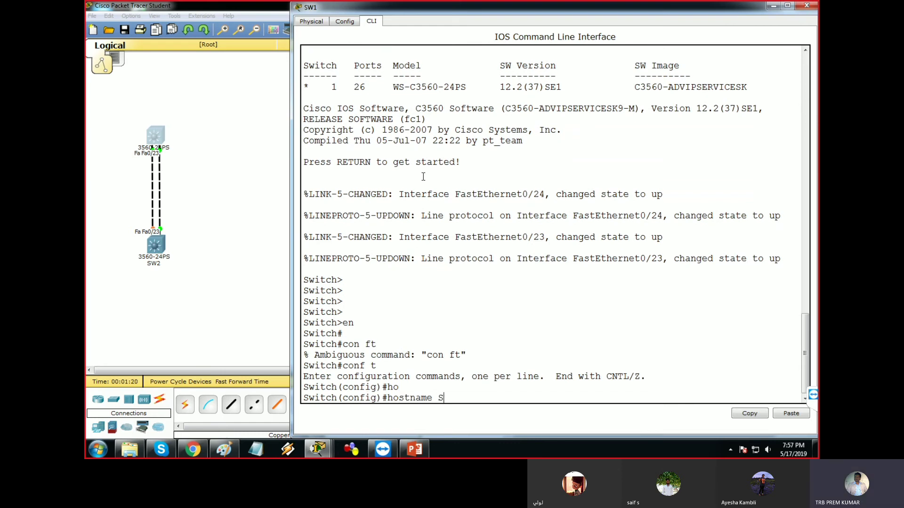
{"action": "key", "text": "Return"}
{"action": "key", "text": "Return"}
{"action": "key", "text": "Return"}
{"action": "key", "text": "Return"}
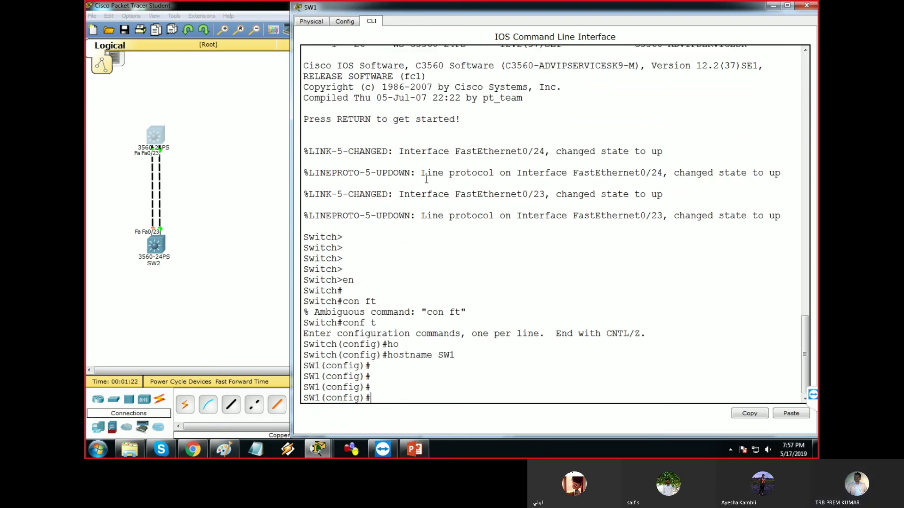
Open SW2's command line interface and enter global configuration mode with en and conf t
{"action": "left_click", "coordinate": [160, 252]}
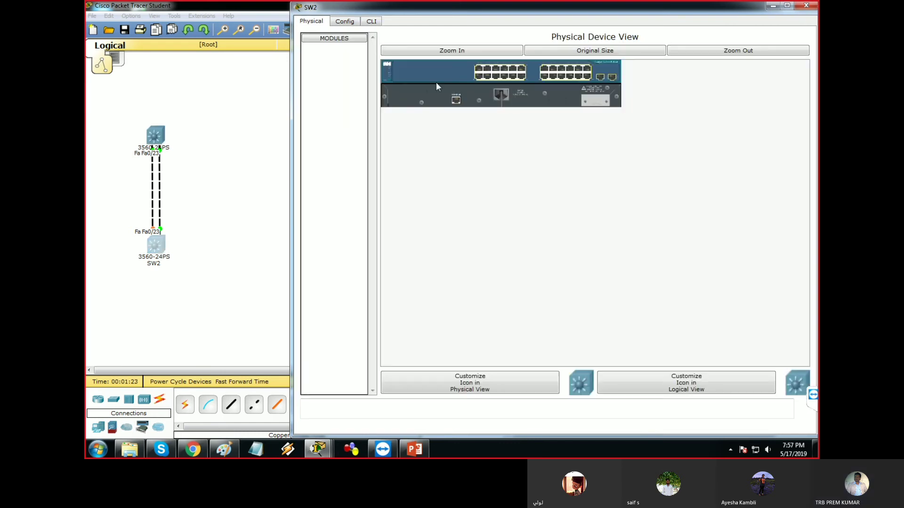
{"action": "left_click", "coordinate": [375, 24]}
{"action": "key", "text": "Return"}
{"action": "type", "text": "en"}
{"action": "key", "text": "Return"}
{"action": "type", "text": "conf t"}
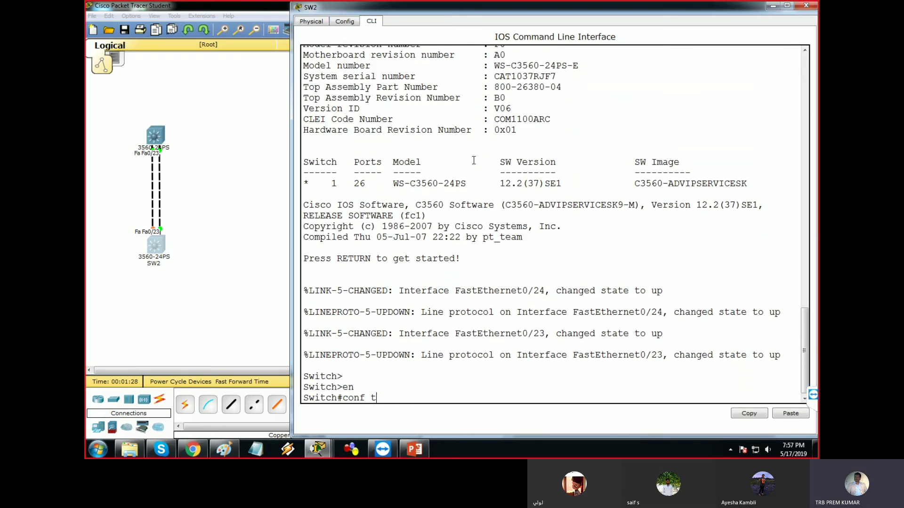
{"action": "key", "text": "Return"}
Set the hostname of the lower switch to SW2 in its command line
{"action": "type", "text": "hos"}
{"action": "key", "text": "Tab"}
{"action": "type", "text": "SW2"}
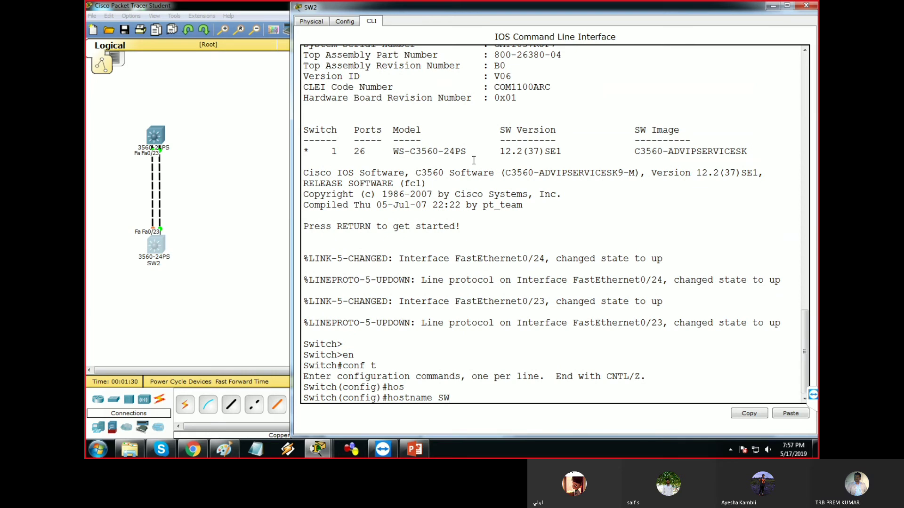
{"action": "key", "text": "Return"}
{"action": "key", "text": "Return"}
{"action": "key", "text": "Return"}
{"action": "key", "text": "Return"}
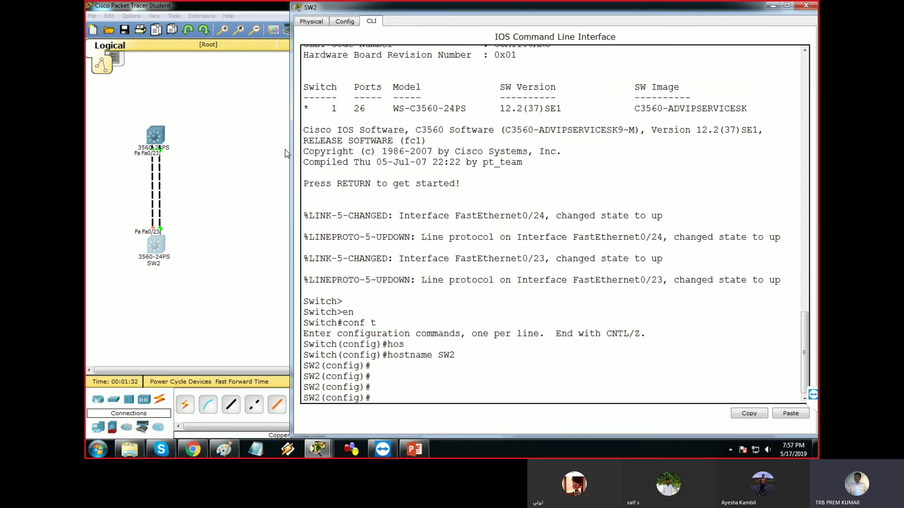
Exit configuration mode on SW2 and display its spanning tree details with show spanning-tree
{"action": "type", "text": "exit"}
{"action": "key", "text": "Return"}
{"action": "type", "text": "show sp"}
{"action": "key", "text": "Tab"}
{"action": "key", "text": "Return"}
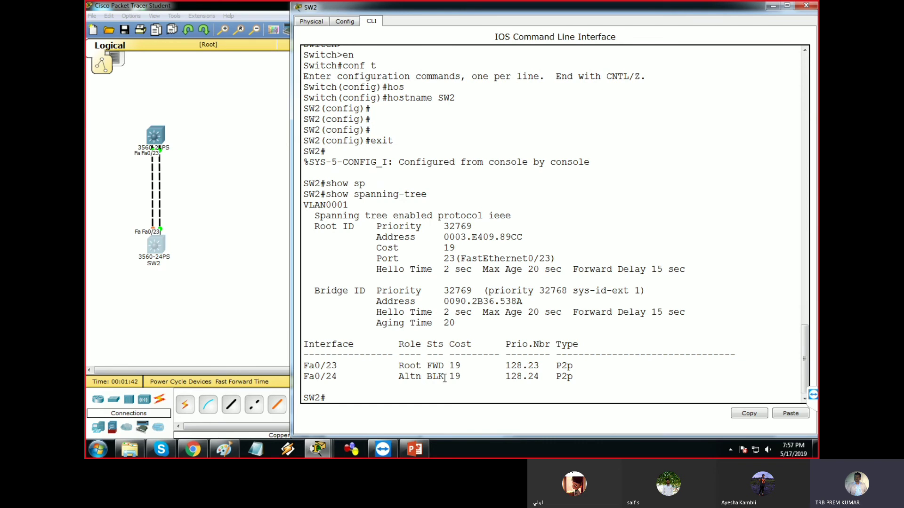
Delete both existing links between SW1 and SW2 from the topology
{"action": "left_click", "coordinate": [210, 231]}
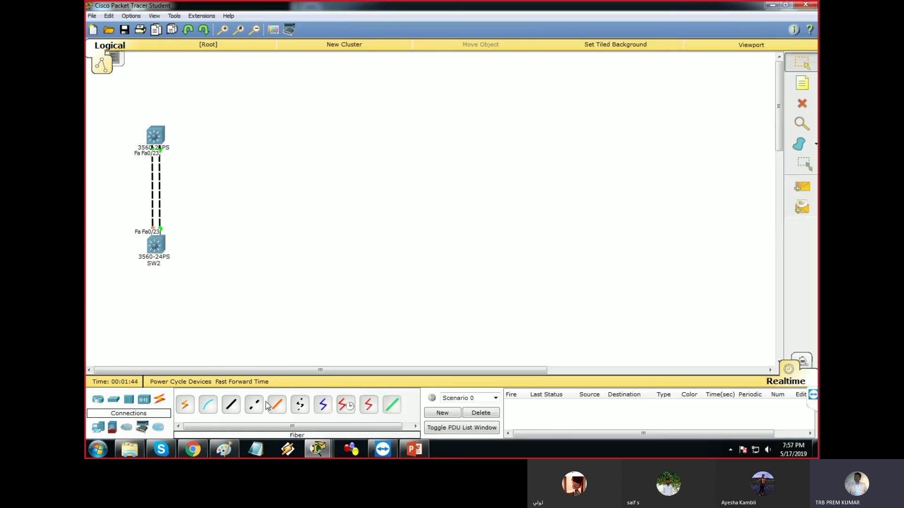
{"action": "left_click", "coordinate": [803, 103]}
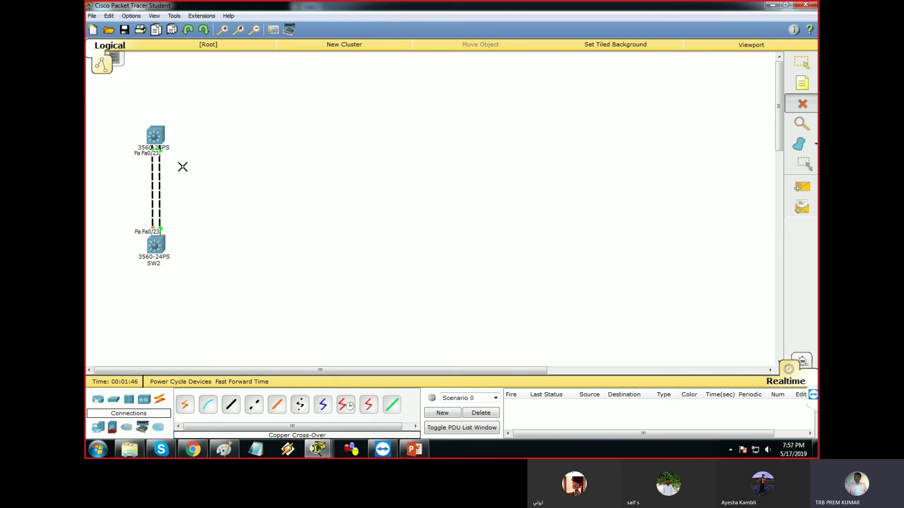
{"action": "left_click", "coordinate": [159, 198]}
{"action": "left_click", "coordinate": [150, 193]}
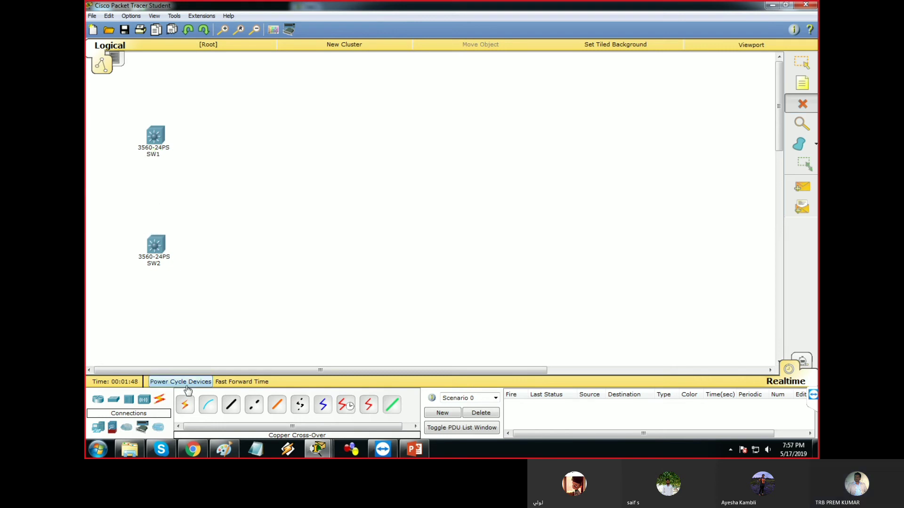
Connect FastEthernet0/1 on SW2 to FastEthernet0/1 on SW1 with a copper cross-over cable
{"action": "left_click", "coordinate": [152, 245]}
{"action": "left_click", "coordinate": [203, 22]}
{"action": "left_click", "coordinate": [154, 136]}
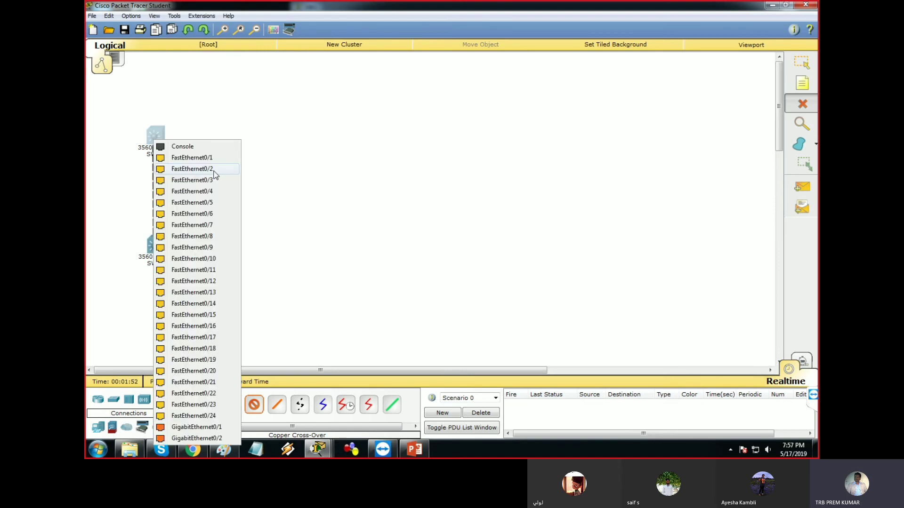
{"action": "left_click", "coordinate": [202, 155]}
Try a second cross-over link from SW2's FastEthernet0/2 to SW1's FastEthernet0/3 and delete it again
{"action": "left_click", "coordinate": [254, 404]}
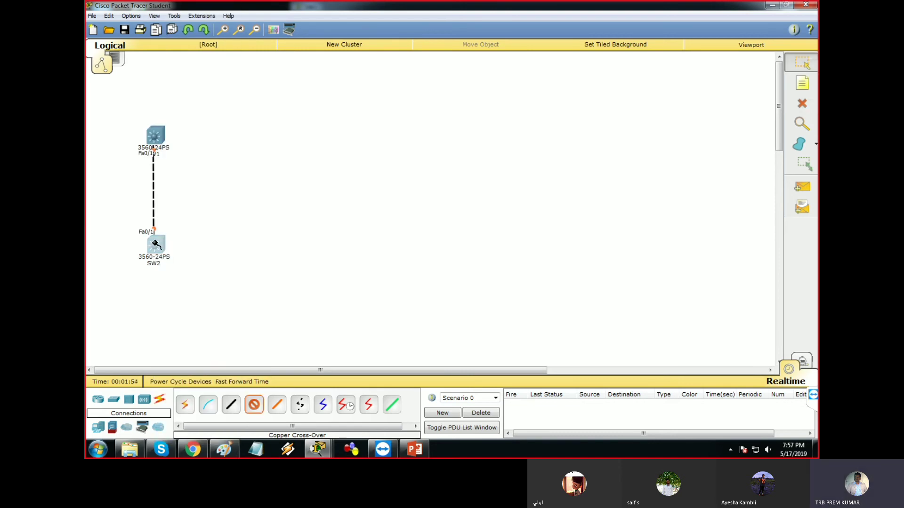
{"action": "left_click", "coordinate": [159, 246]}
{"action": "left_click", "coordinate": [216, 32]}
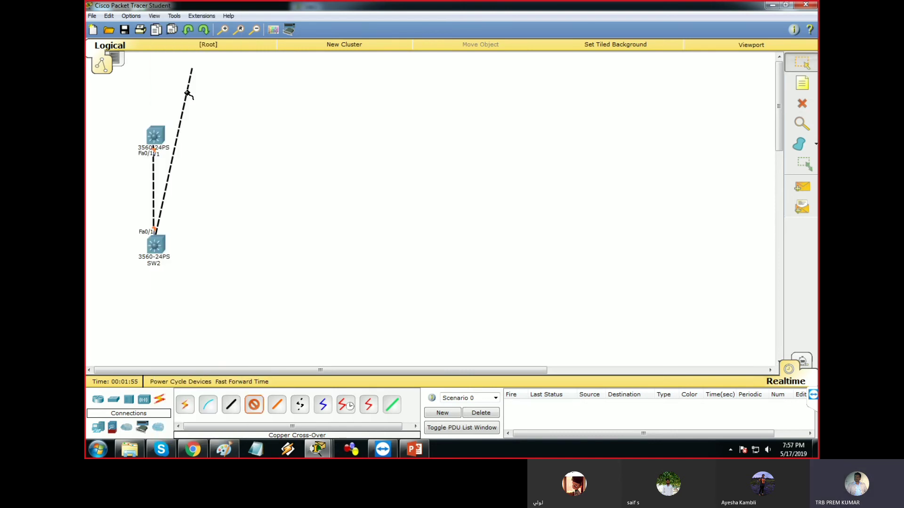
{"action": "left_click", "coordinate": [154, 139]}
{"action": "left_click", "coordinate": [207, 170]}
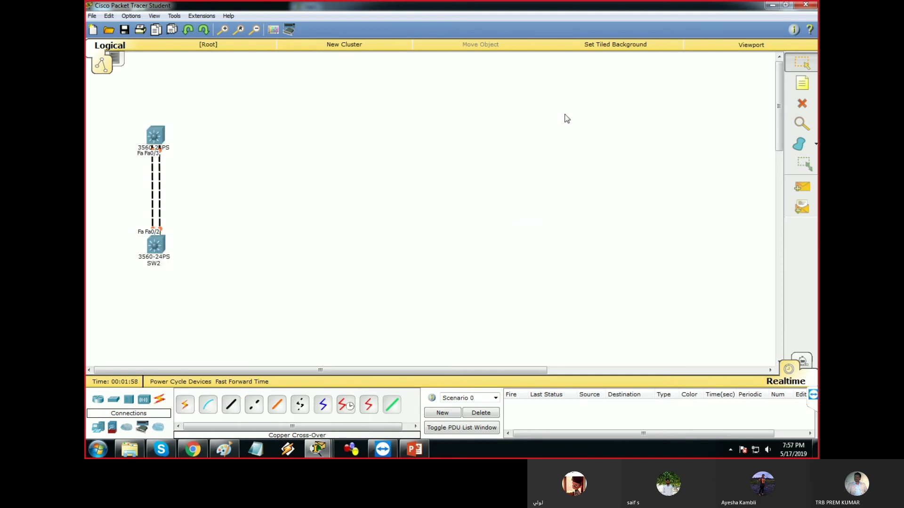
{"action": "left_click", "coordinate": [797, 106]}
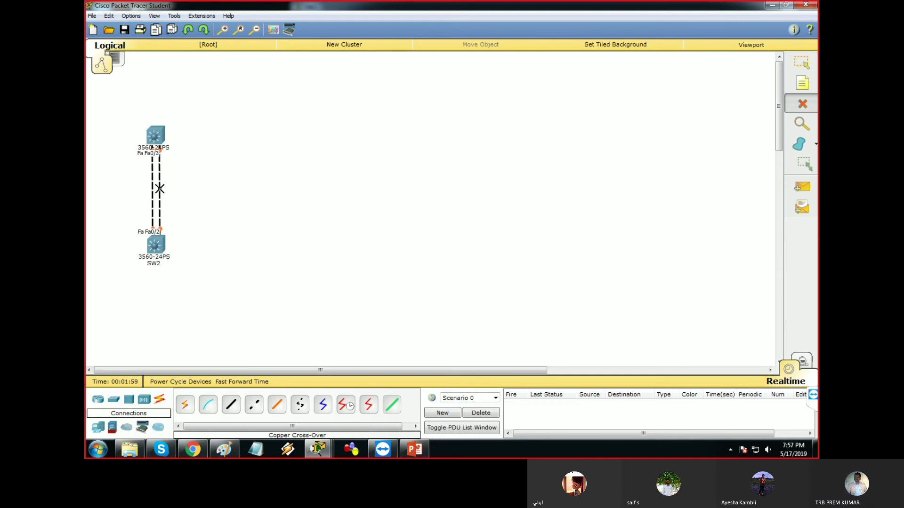
{"action": "left_click", "coordinate": [159, 188]}
Connect FastEthernet0/2 on SW2 to FastEthernet0/2 on SW1 with a copper cross-over cable
{"action": "left_click", "coordinate": [254, 404]}
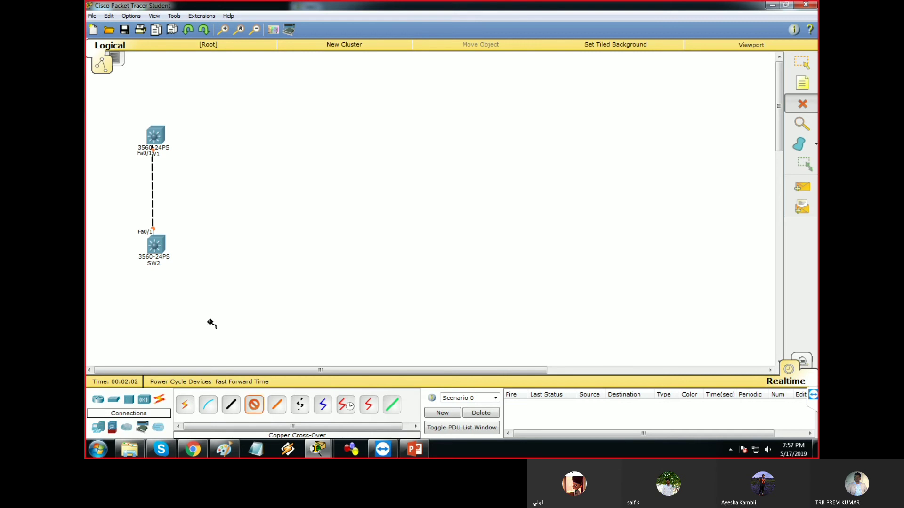
{"action": "left_click", "coordinate": [161, 251]}
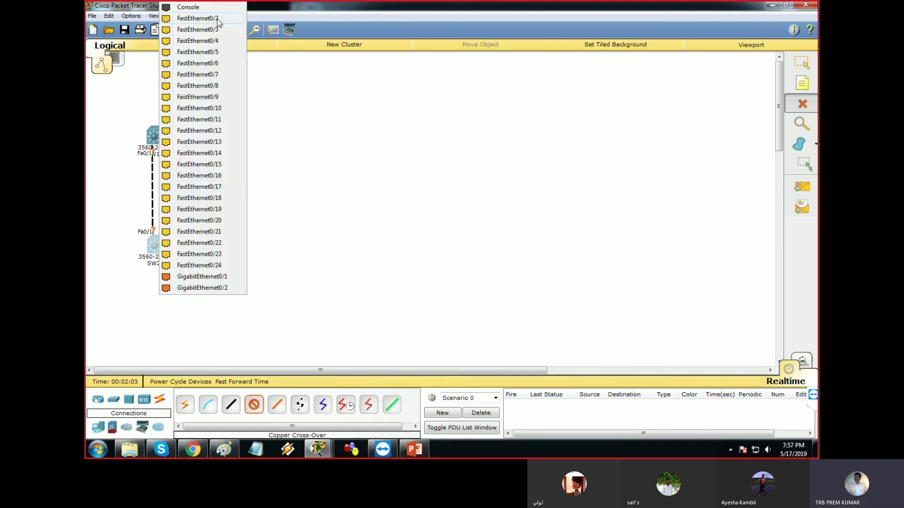
{"action": "left_click", "coordinate": [188, 24]}
{"action": "left_click", "coordinate": [156, 138]}
{"action": "left_click", "coordinate": [193, 160]}
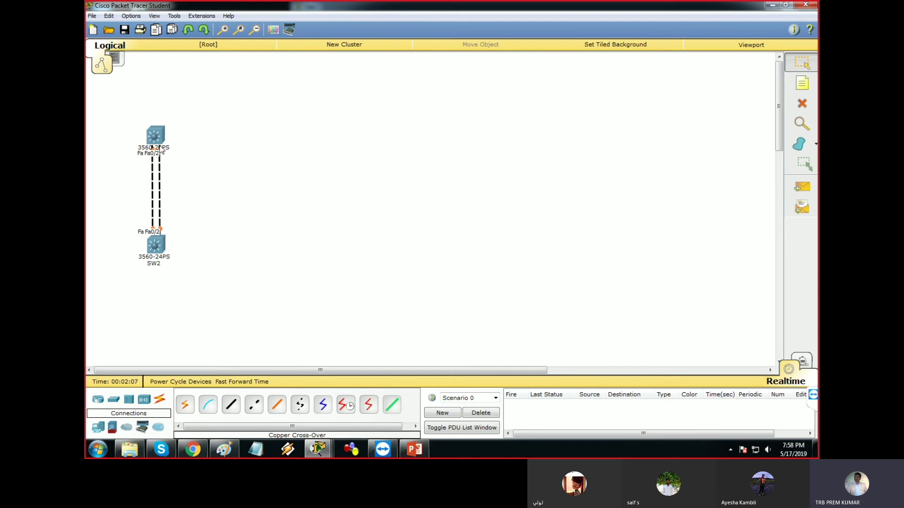
Bring up SW1's command line interface and exit global configuration mode
{"action": "left_click", "coordinate": [319, 450]}
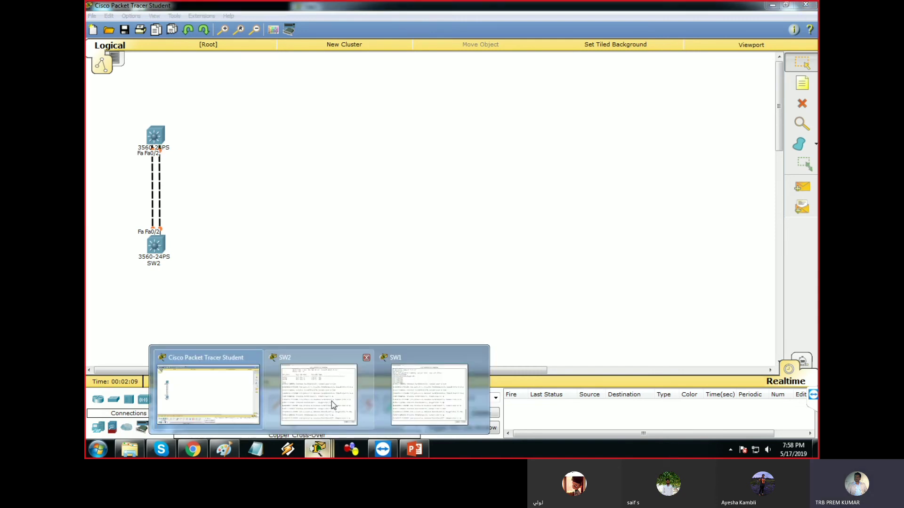
{"action": "left_click", "coordinate": [428, 394]}
{"action": "type", "text": "exit"}
{"action": "key", "text": "Return"}
{"action": "key", "text": "Return"}
Display SW1's spanning tree details with show spanning-tree and examine the states of its two ports
{"action": "type", "text": "e"}
{"action": "key", "text": "BackSpace"}
{"action": "type", "text": "sho"}
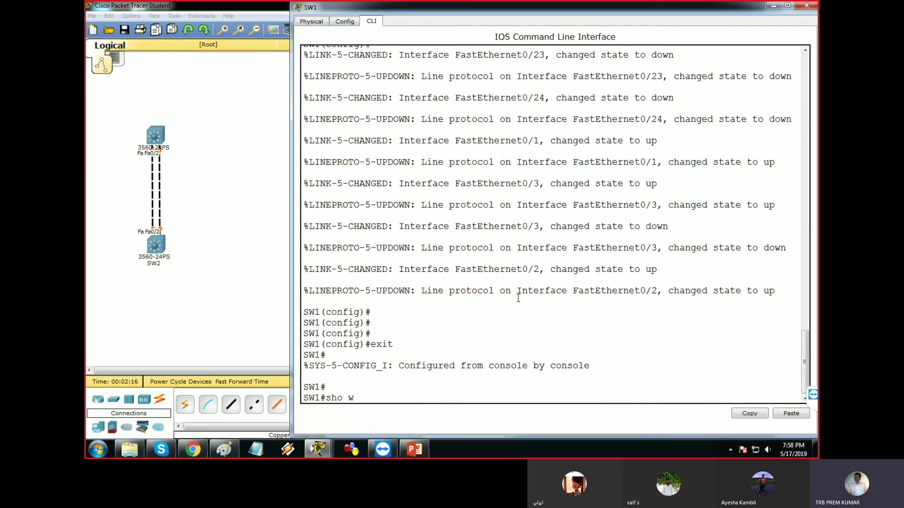
{"action": "key", "text": "Tab"}
{"action": "type", "text": "sp"}
{"action": "key", "text": "Tab"}
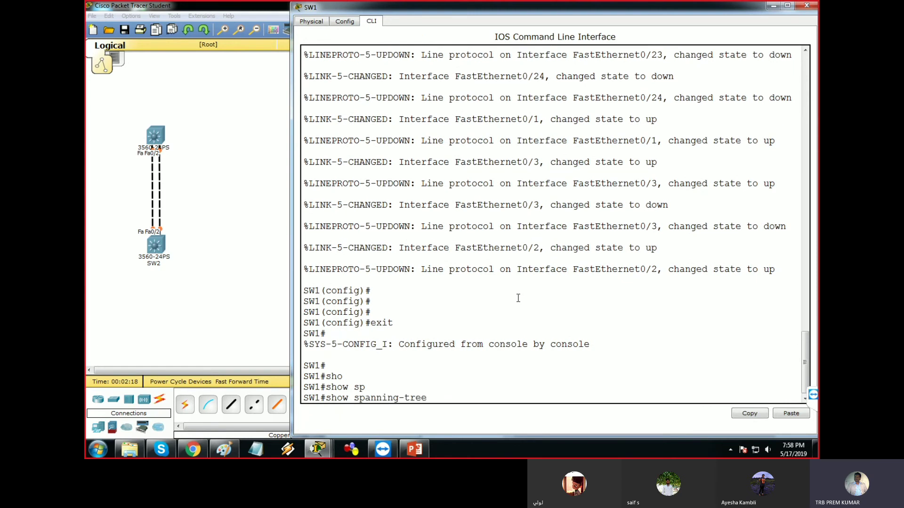
{"action": "key", "text": "Return"}
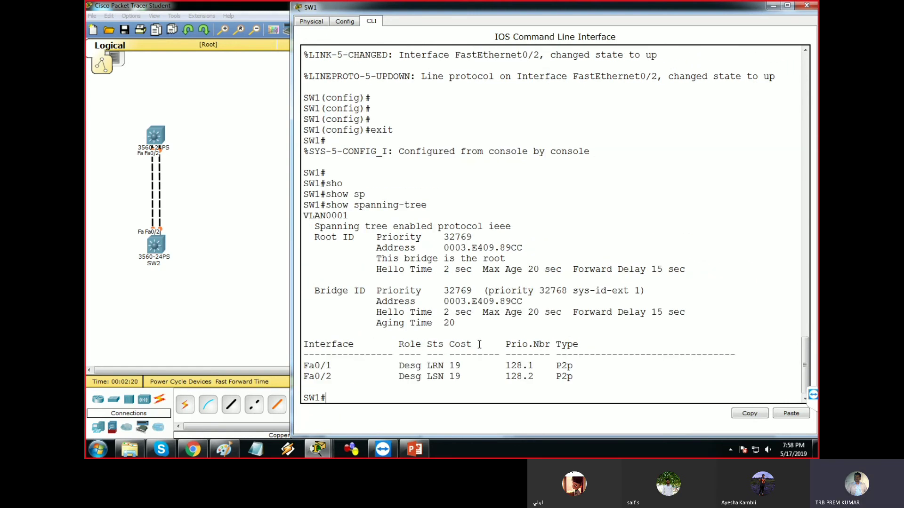
{"action": "left_click_drag", "start_coordinate": [446, 368], "coordinate": [426, 377]}
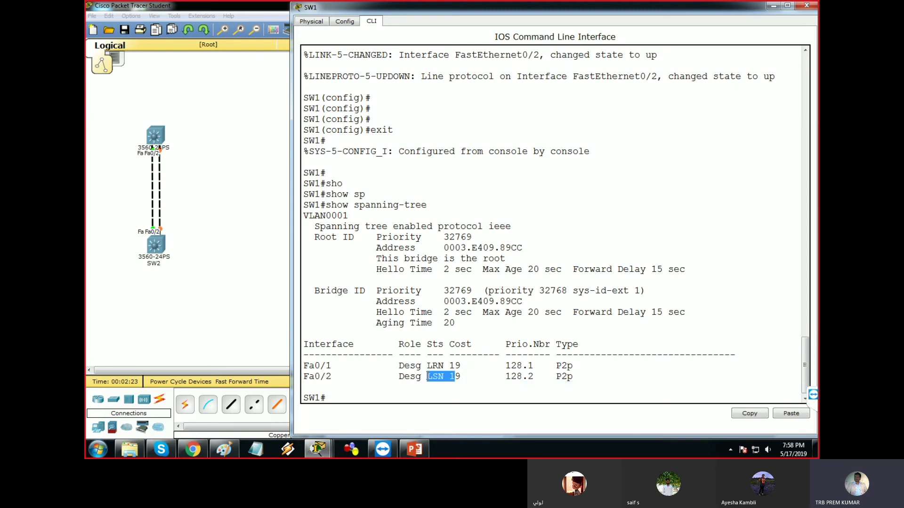
Display SW2's spanning tree details with show spanning-tree and examine the roles and states of Fa0/1 and Fa0/2
{"action": "left_click", "coordinate": [416, 452]}
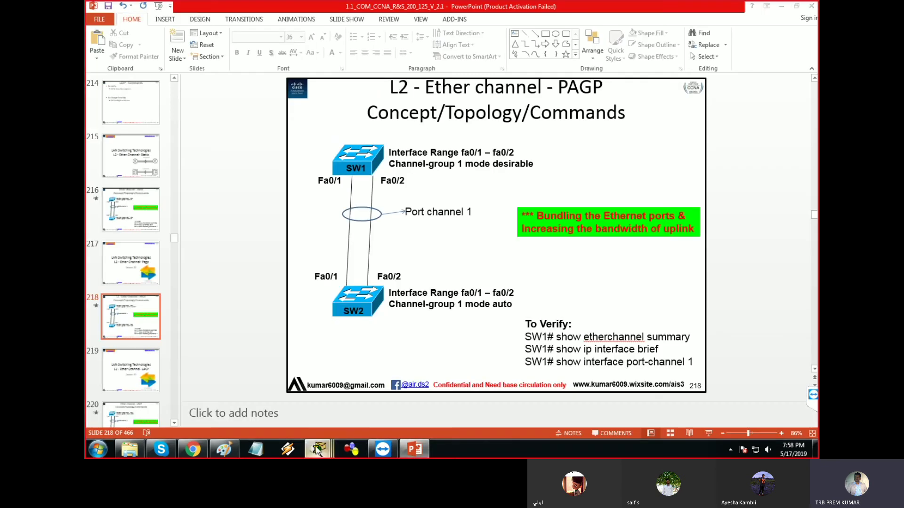
{"action": "left_click", "coordinate": [319, 451]}
{"action": "mouse_move", "coordinate": [319, 450]}
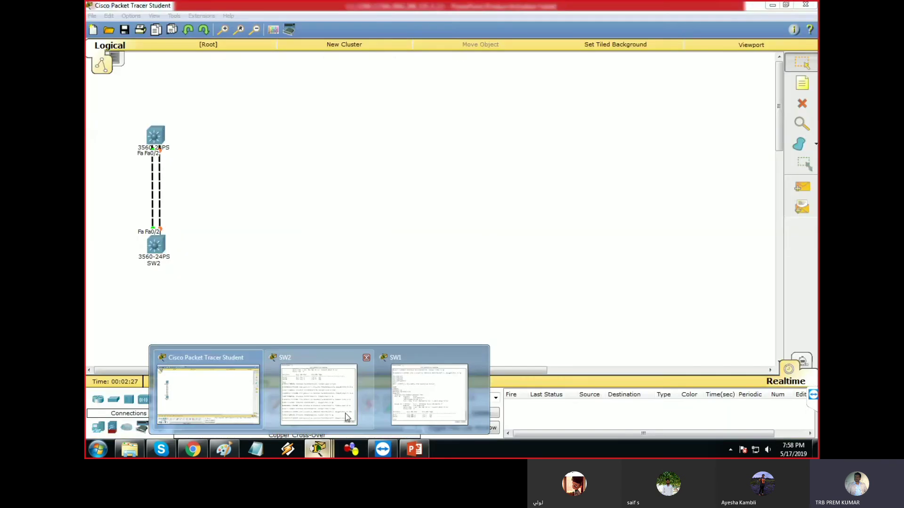
{"action": "left_click", "coordinate": [345, 413]}
{"action": "key", "text": "Return"}
{"action": "key", "text": "Up"}
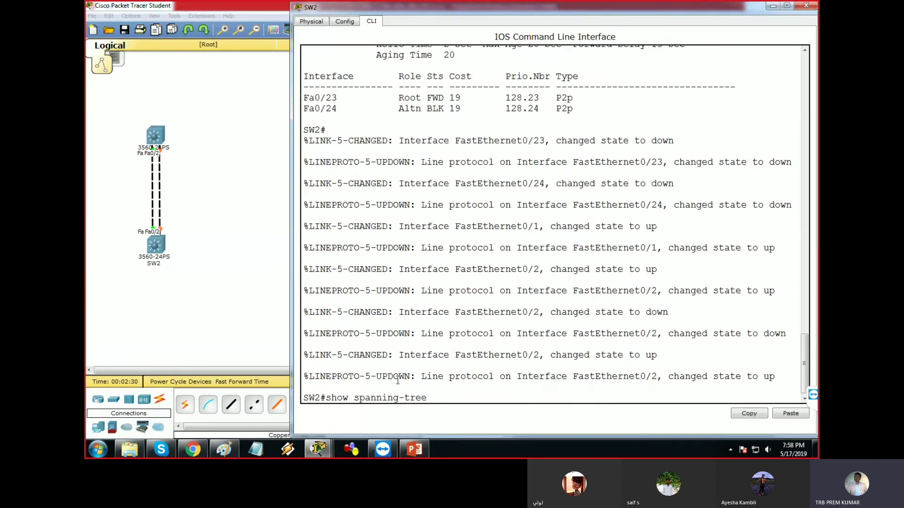
{"action": "key", "text": "Return"}
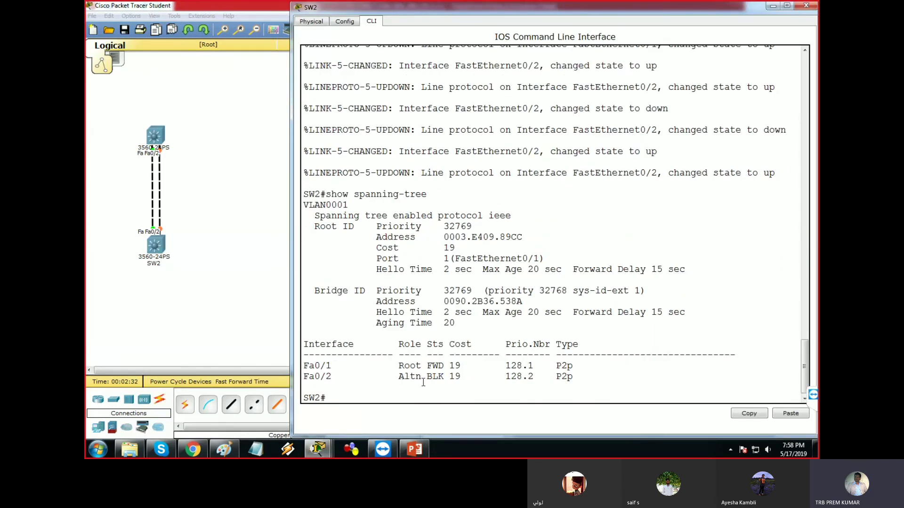
{"action": "left_click_drag", "start_coordinate": [444, 364], "coordinate": [422, 376]}
{"action": "left_click_drag", "start_coordinate": [444, 366], "coordinate": [304, 363]}
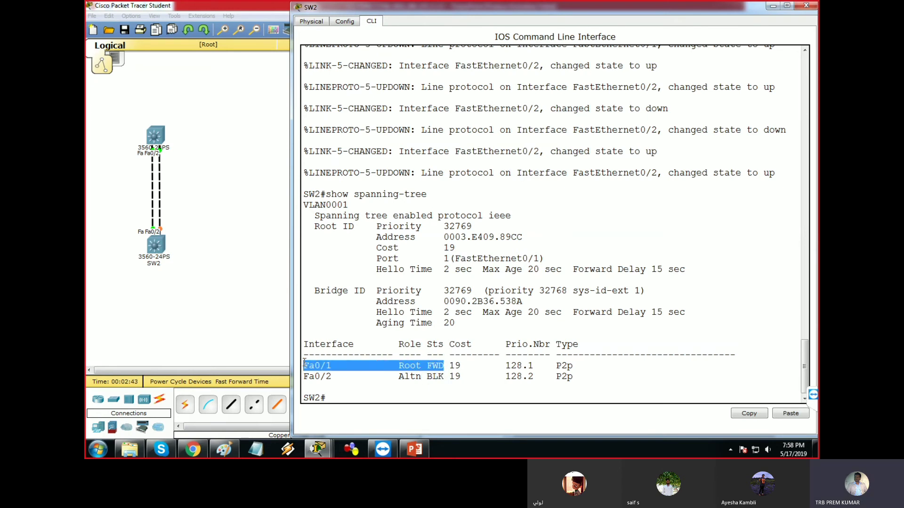
{"action": "left_click", "coordinate": [327, 396]}
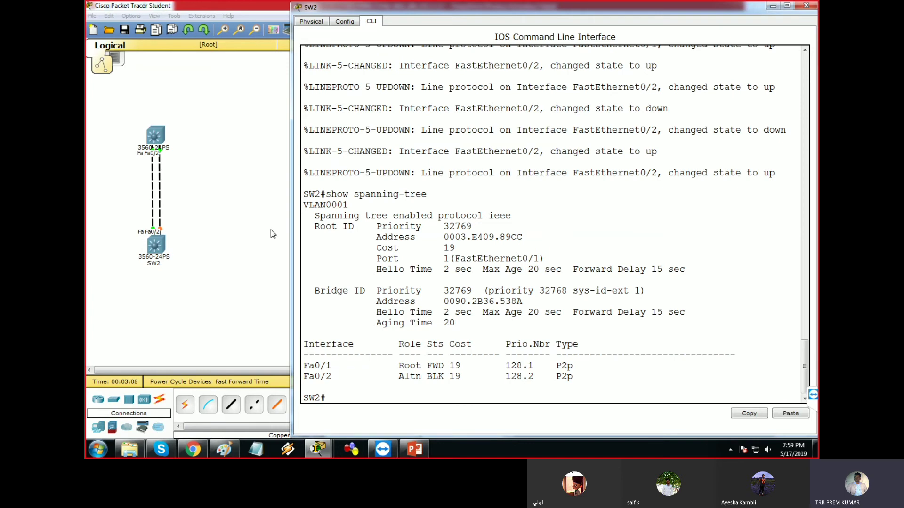
Run show interfaces fastEthernet 0/1 on SW2 and examine the port's duplex mode, speed and bandwidth
{"action": "type", "text": "show int"}
{"action": "key", "text": "Tab"}
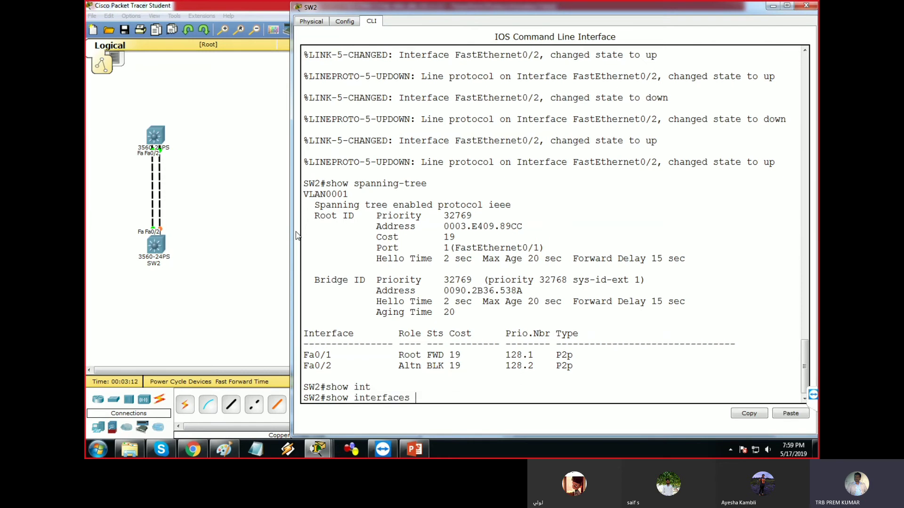
{"action": "type", "text": "f"}
{"action": "key", "text": "Tab"}
{"action": "type", "text": "0"}
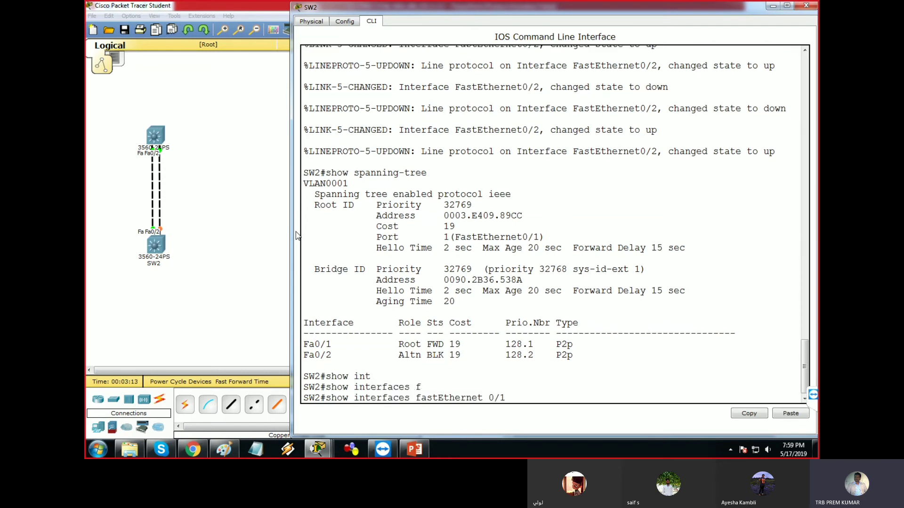
{"action": "key", "text": "Return"}
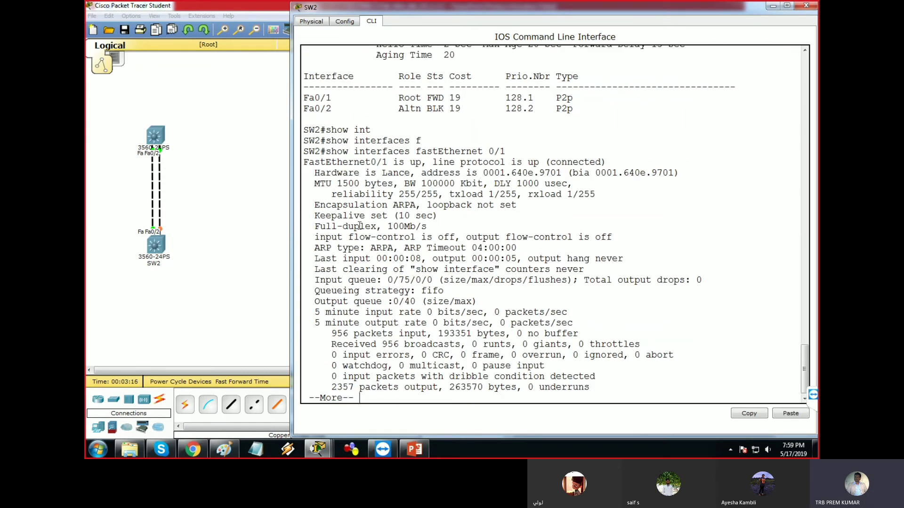
{"action": "left_click_drag", "start_coordinate": [315, 227], "coordinate": [427, 227]}
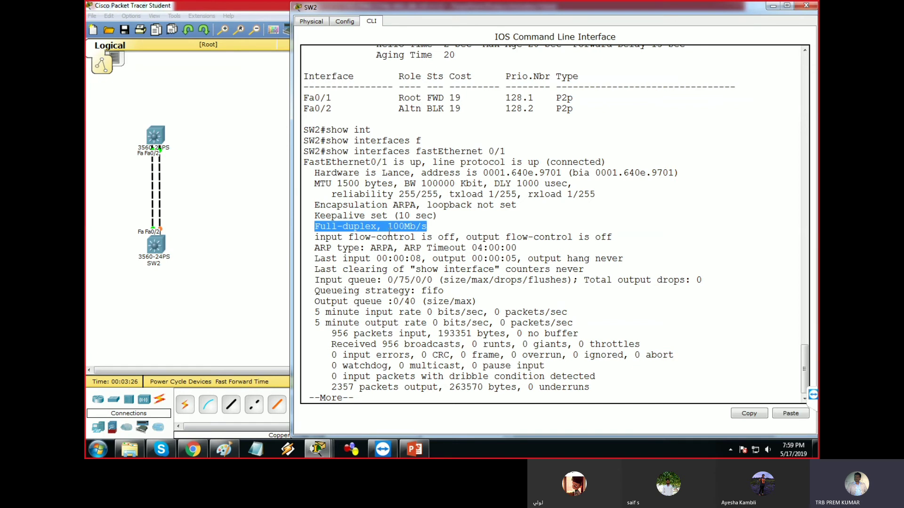
{"action": "left_click_drag", "start_coordinate": [388, 226], "coordinate": [429, 226]}
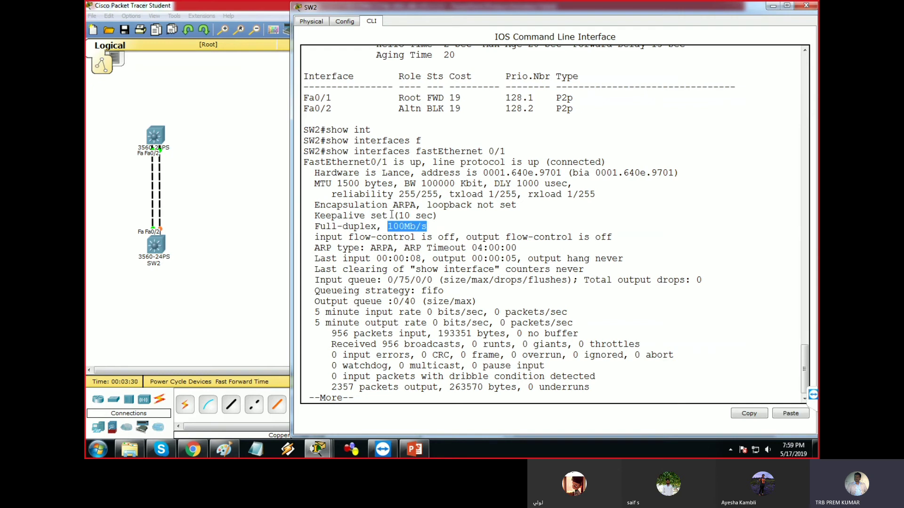
{"action": "left_click_drag", "start_coordinate": [404, 183], "coordinate": [486, 187]}
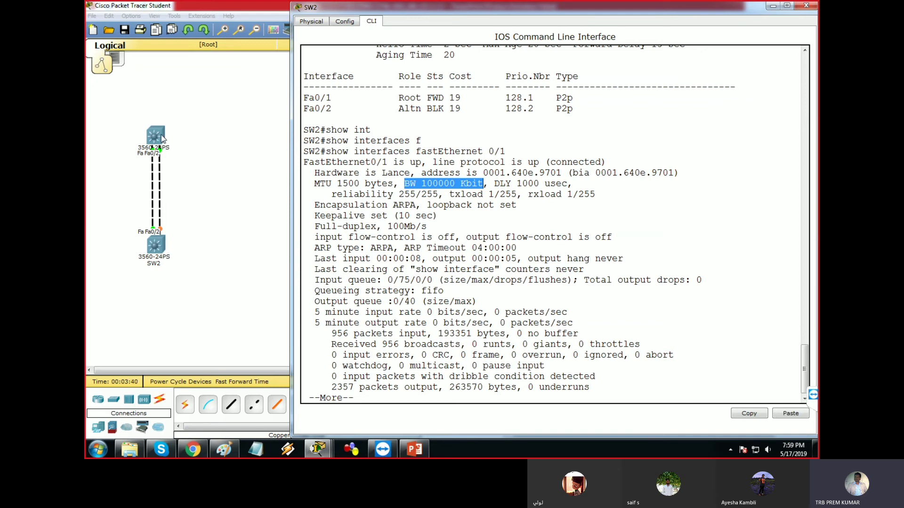
Consult the EtherChannel PAgP slide in PowerPoint, return to Packet Tracer and enter global configuration mode on SW1 with conf t
{"action": "left_click", "coordinate": [426, 449]}
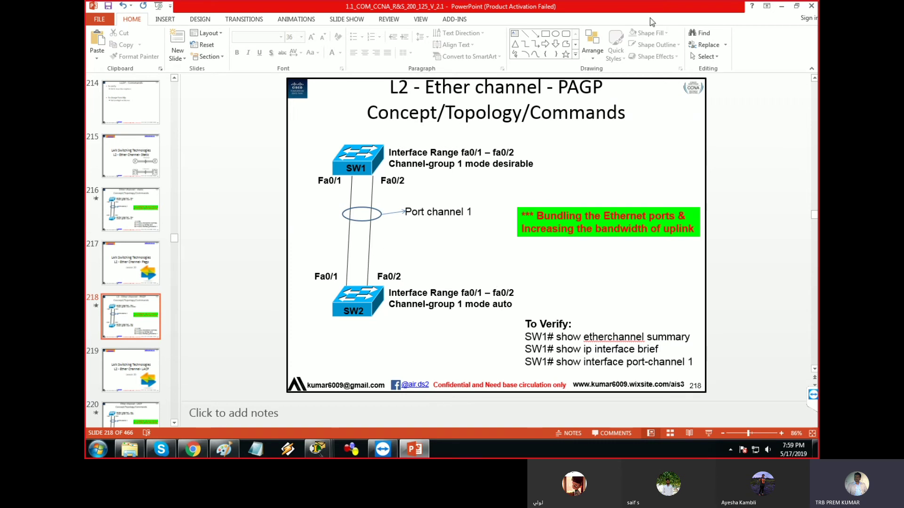
{"action": "left_click", "coordinate": [781, 7]}
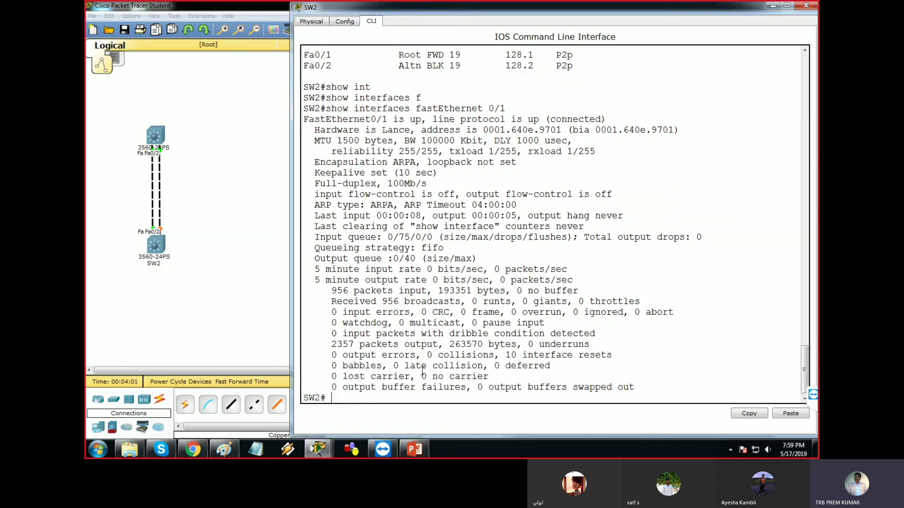
{"action": "left_click", "coordinate": [316, 452]}
{"action": "mouse_move", "coordinate": [316, 450]}
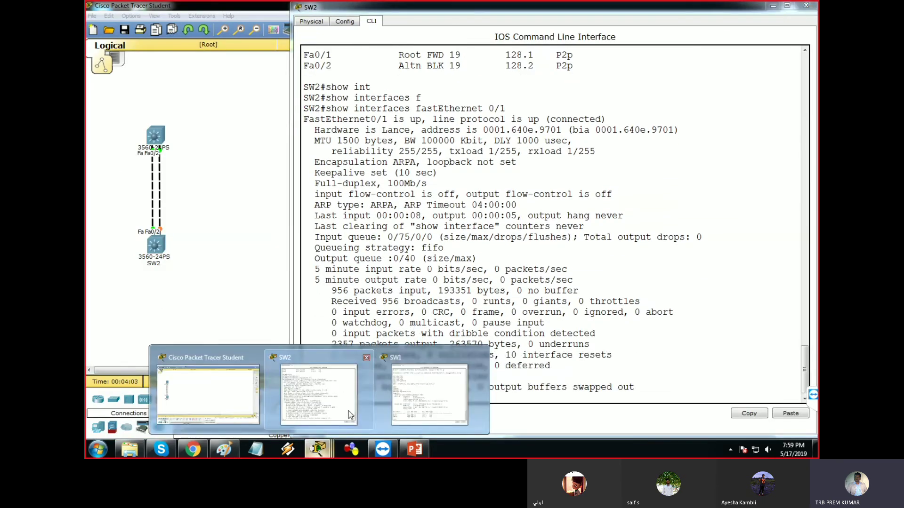
{"action": "left_click", "coordinate": [403, 398]}
{"action": "key", "text": "Return"}
{"action": "key", "text": "Return"}
{"action": "type", "text": "conf t"}
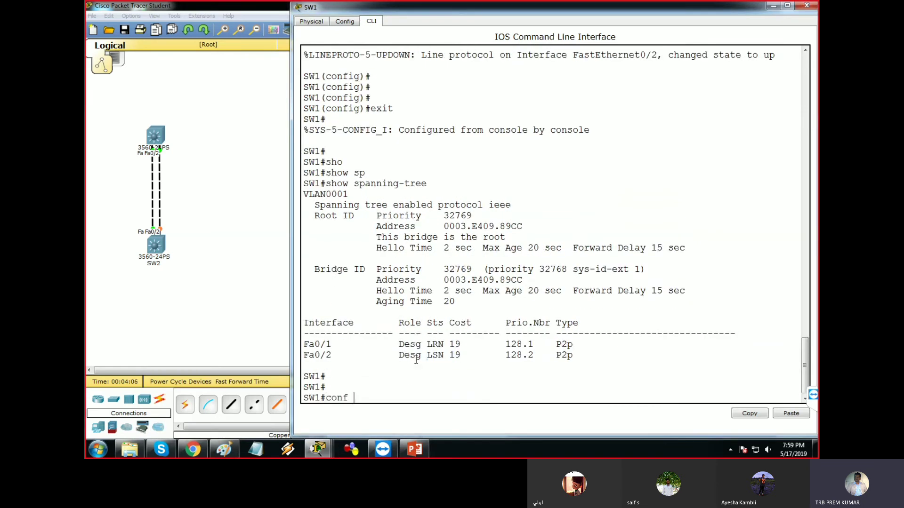
{"action": "key", "text": "Return"}
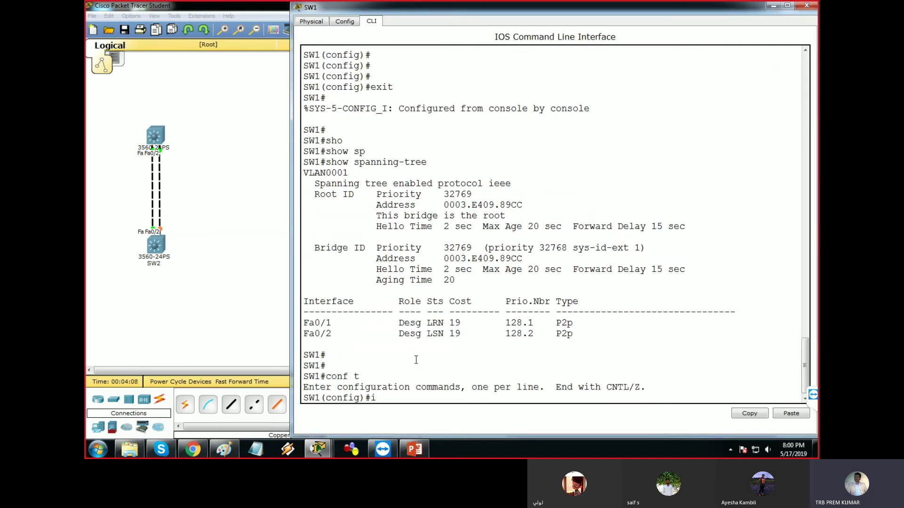
Enter interface range configuration on SW1 for fastEthernet 0/1 - fastEthernet 0/2
{"action": "type", "text": "int"}
{"action": "key", "text": "Tab"}
{"action": "type", "text": "r"}
{"action": "key", "text": "Tab"}
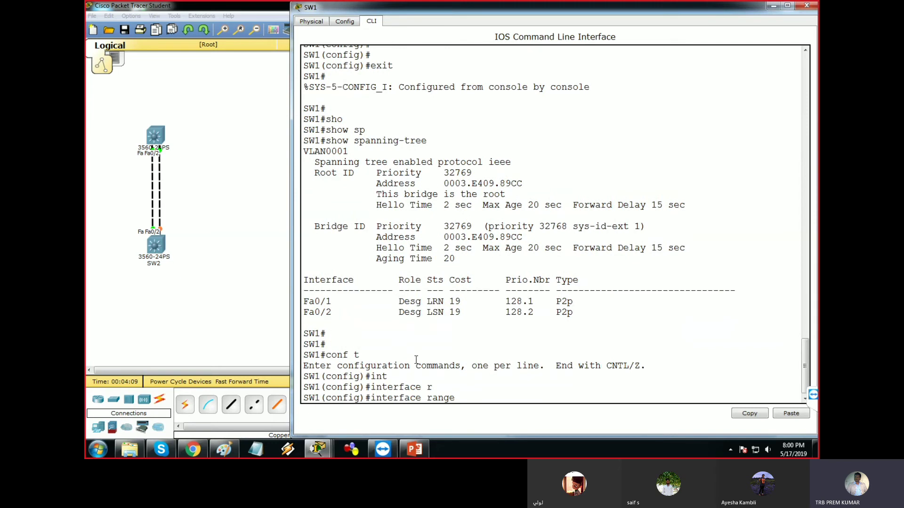
{"action": "type", "text": "f"}
{"action": "key", "text": "Tab"}
{"action": "type", "text": "0/"}
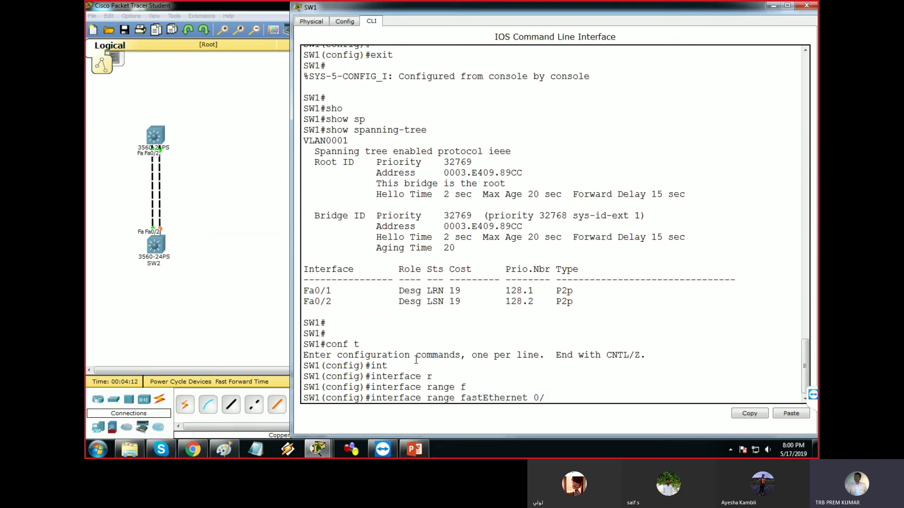
{"action": "type", "text": "1 - f"}
{"action": "key", "text": "Tab"}
{"action": "type", "text": "0/2"}
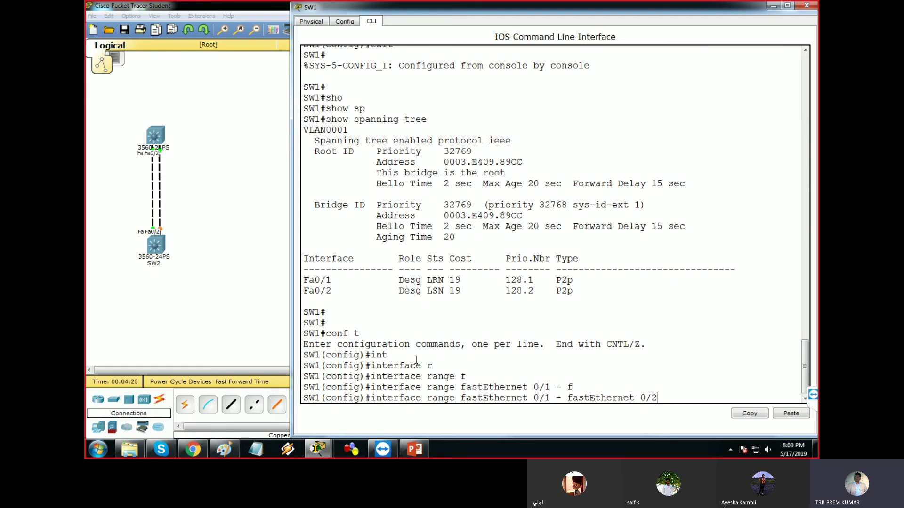
{"action": "key", "text": "Return"}
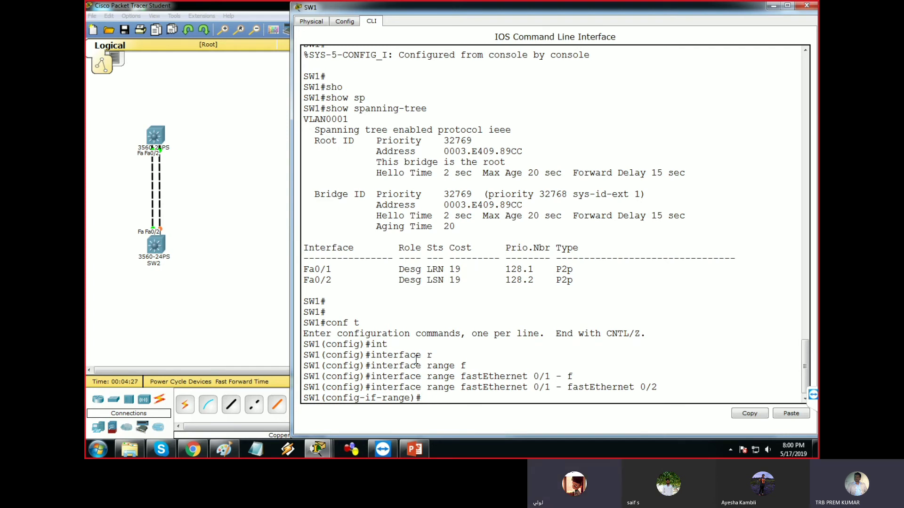
Begin the channel command for the selected port range on SW1, entering it as far as chan
{"action": "type", "text": "ch"}
{"action": "key", "text": "Tab"}
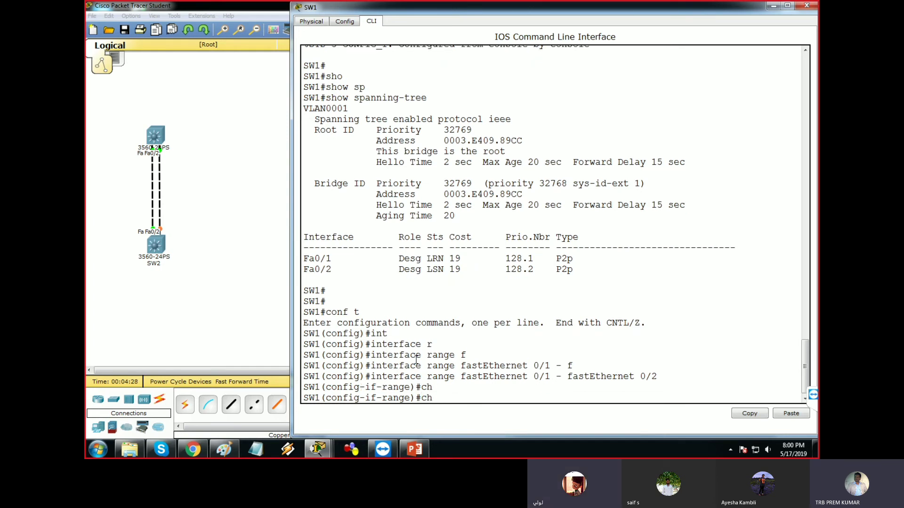
{"action": "type", "text": "a"}
{"action": "key", "text": "Tab"}
{"action": "type", "text": "n"}
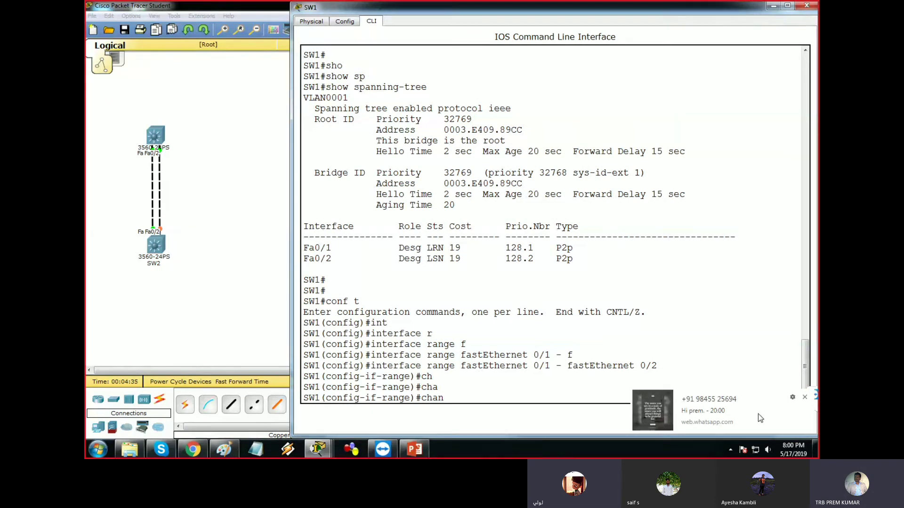
Switch to WhatsApp Web in Chrome, read the new incoming message and return to Packet Tracer
{"action": "left_click", "coordinate": [193, 450]}
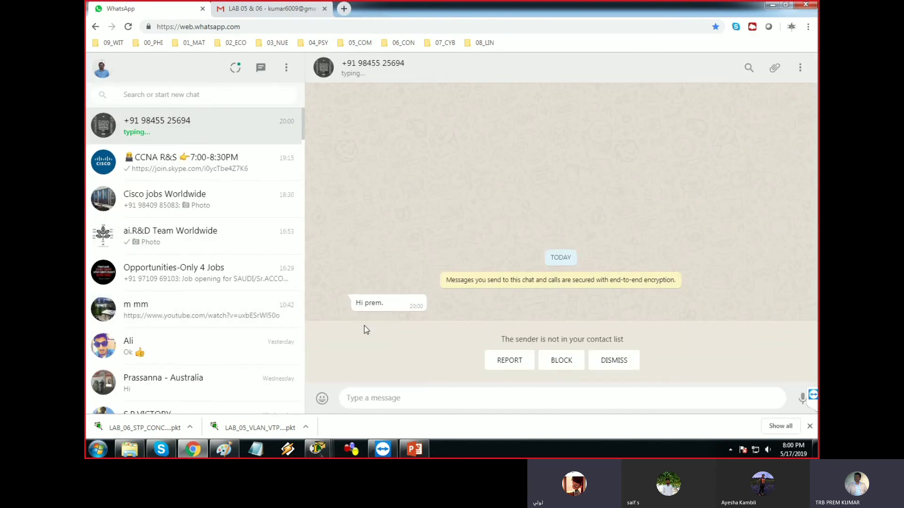
{"action": "left_click", "coordinate": [383, 395]}
{"action": "left_click", "coordinate": [774, 6]}
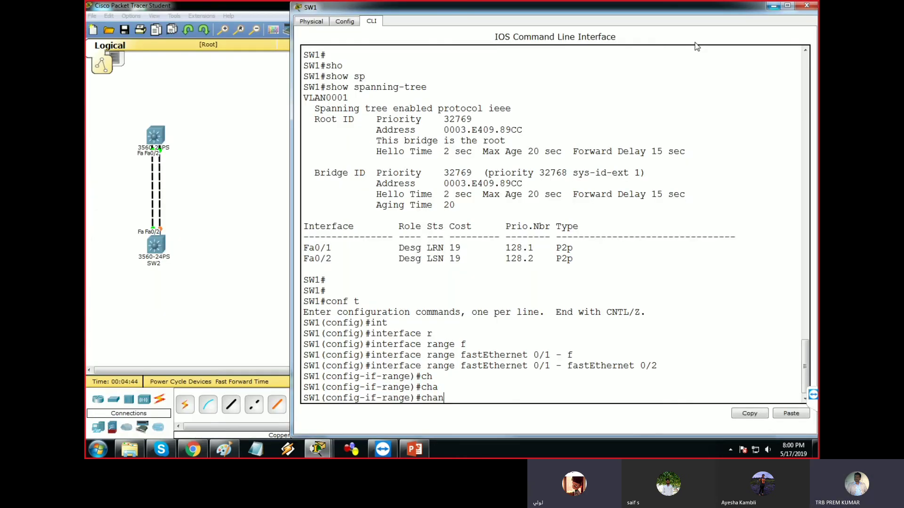
List the SW1 commands that start with chann and extend the entry to channel-
{"action": "type", "text": "n"}
{"action": "key", "text": "Tab"}
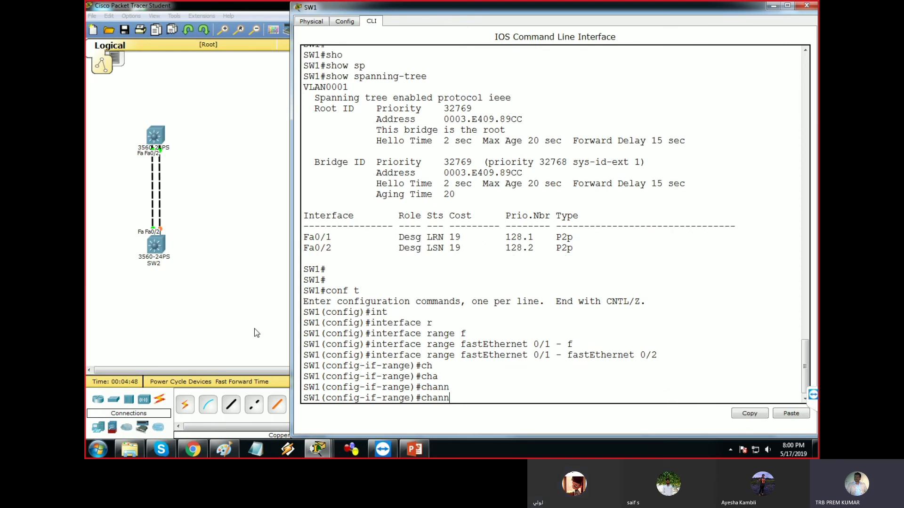
{"action": "type", "text": "?"}
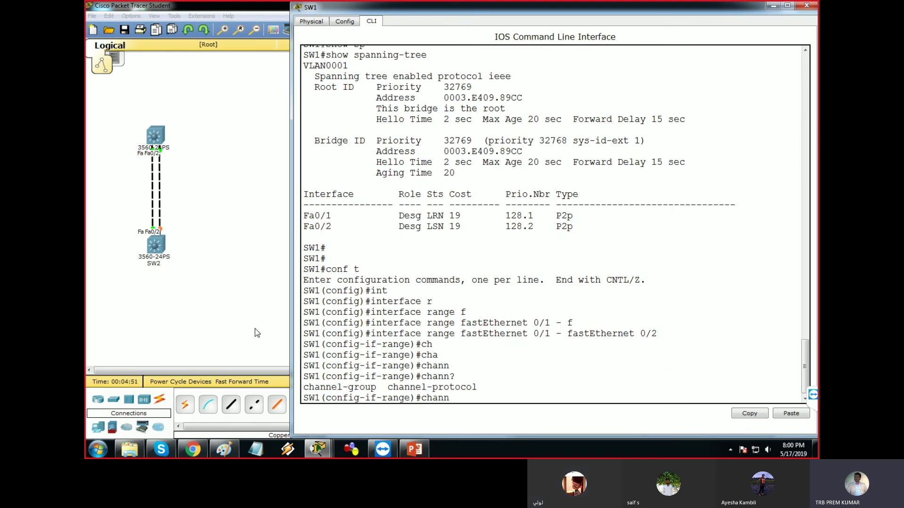
{"action": "type", "text": "el-"}
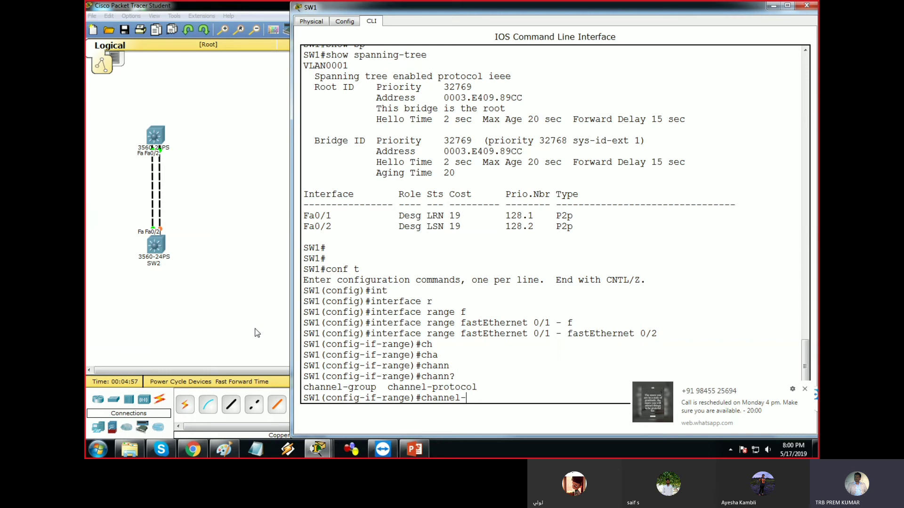
Open the new WhatsApp message, reply "ok. we will do it" and "thanks", and return to Packet Tracer
{"action": "left_click", "coordinate": [715, 405]}
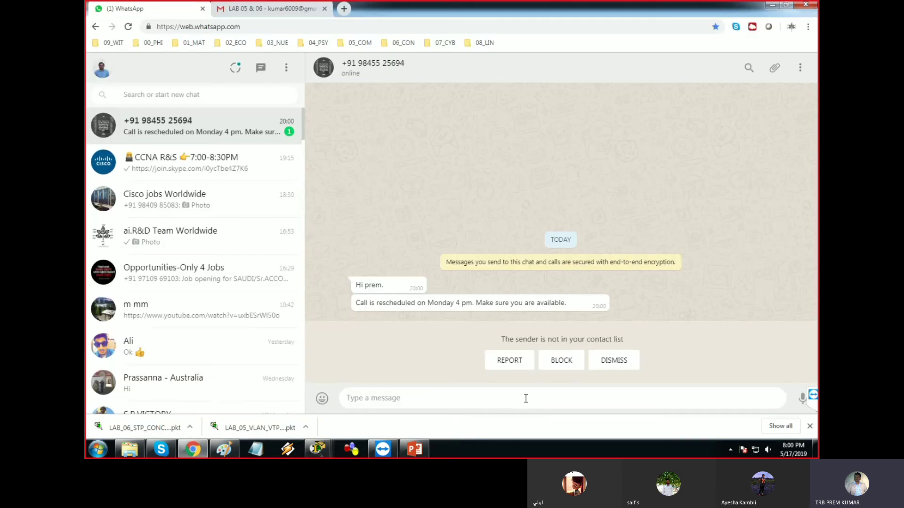
{"action": "type", "text": "ok. we"}
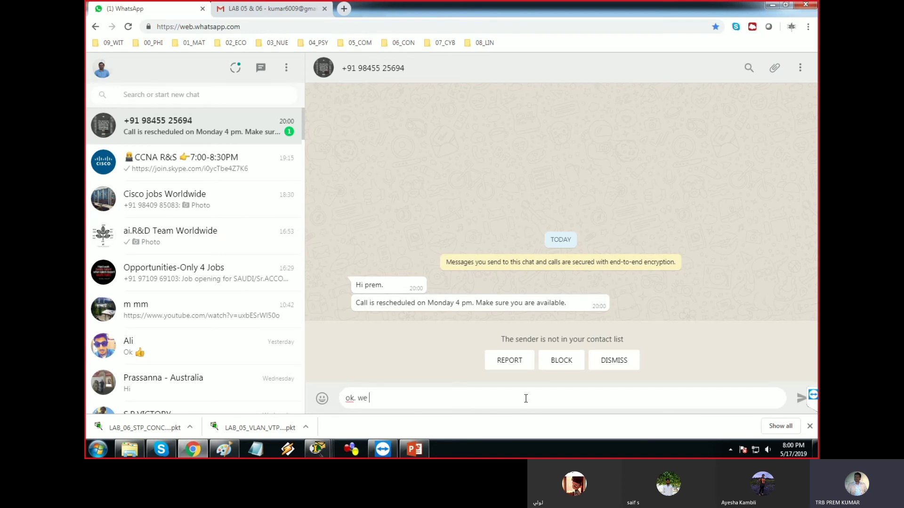
{"action": "type", "text": "will do it"}
{"action": "key", "text": "Return"}
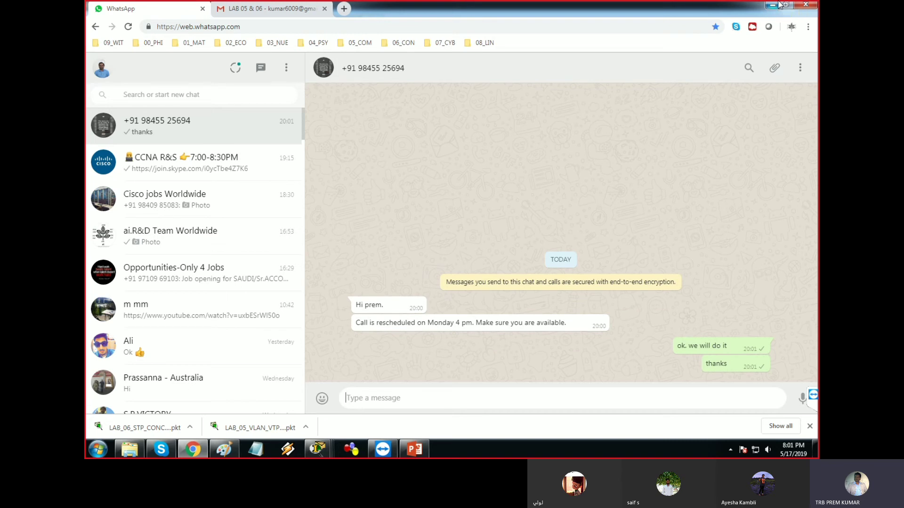
{"action": "left_click", "coordinate": [777, 4]}
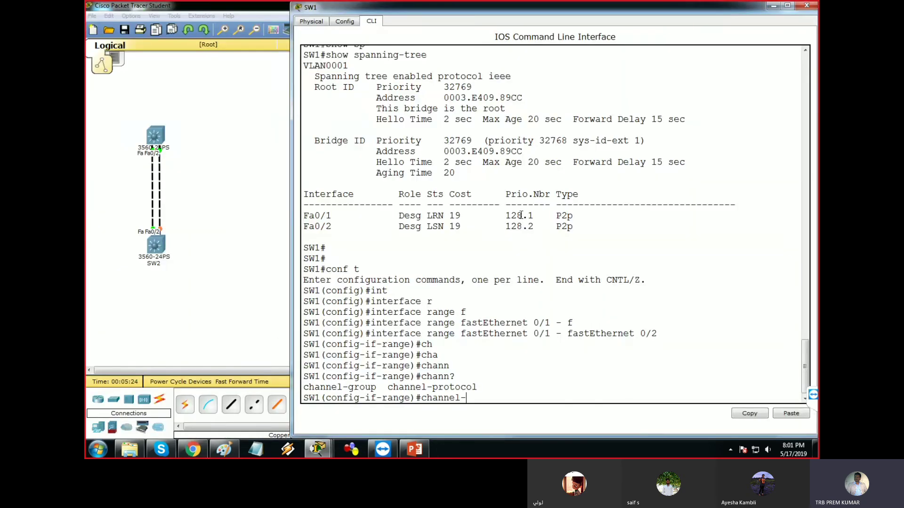
List the available EtherChannel modes on SW1 and assign the port range with channel-group 1 mode desirable
{"action": "type", "text": "grou"}
{"action": "key", "text": "Tab"}
{"action": "type", "text": "1"}
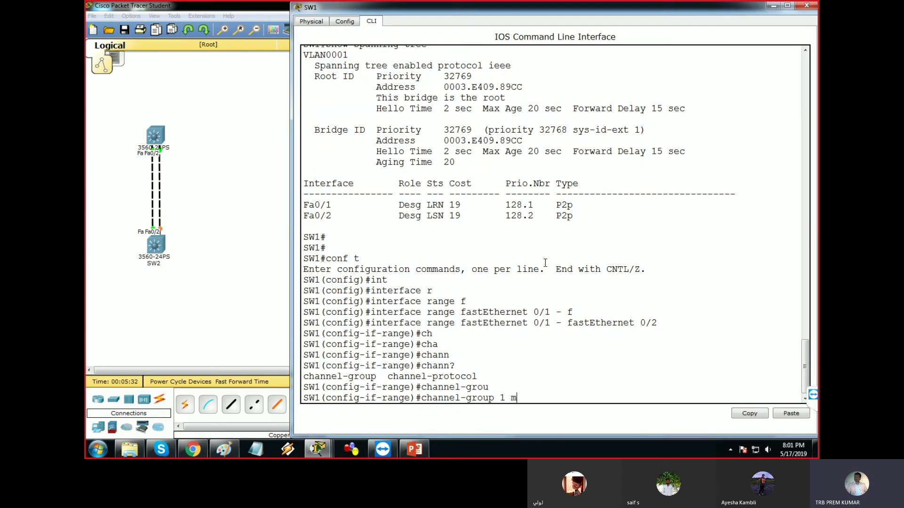
{"action": "type", "text": " m"}
{"action": "key", "text": "Tab"}
{"action": "type", "text": "?"}
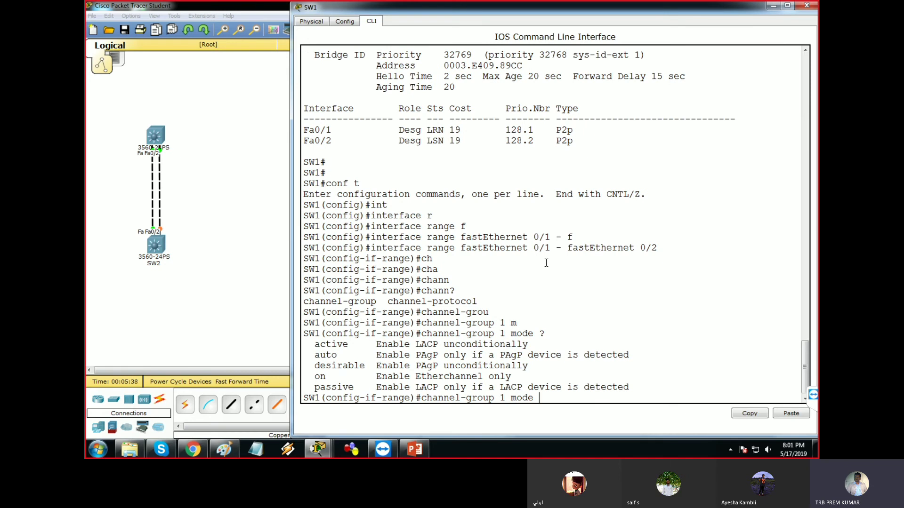
{"action": "type", "text": "de"}
{"action": "key", "text": "Tab"}
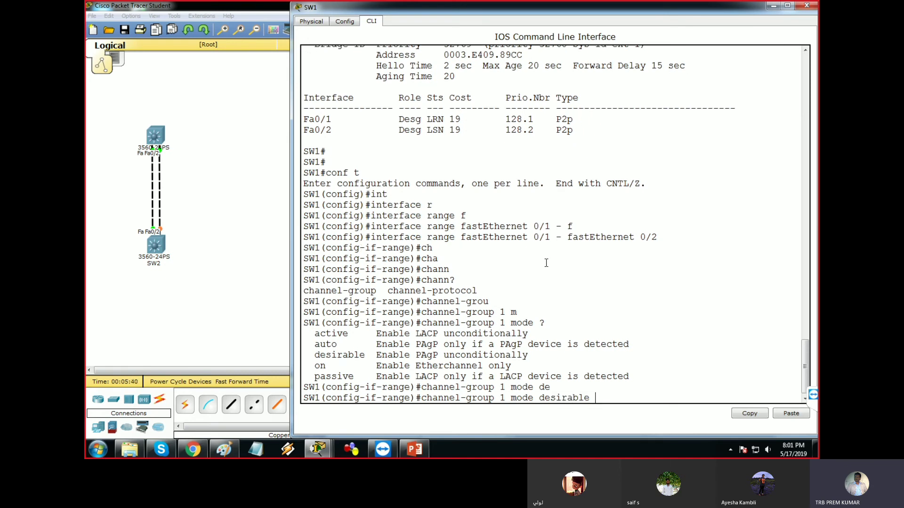
{"action": "key", "text": "Return"}
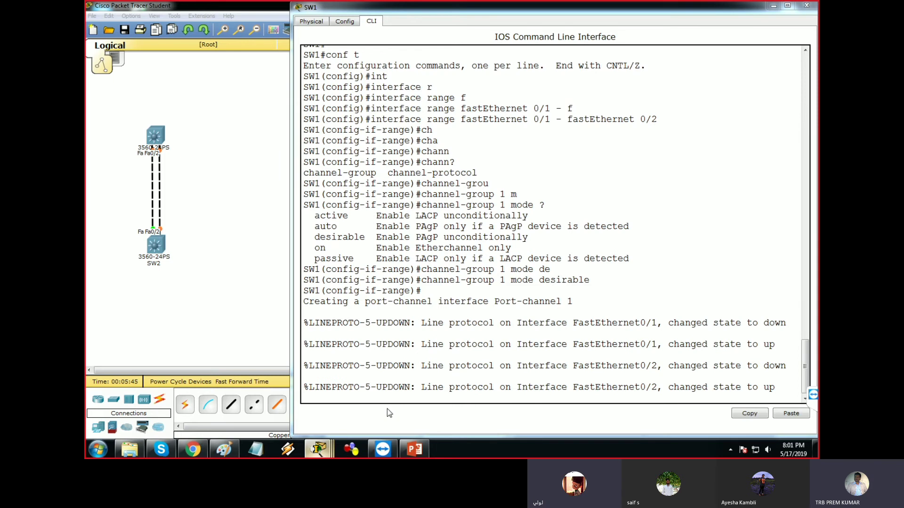
Switch to SW2's command line and enter global configuration mode with conf t
{"action": "mouse_move", "coordinate": [319, 449]}
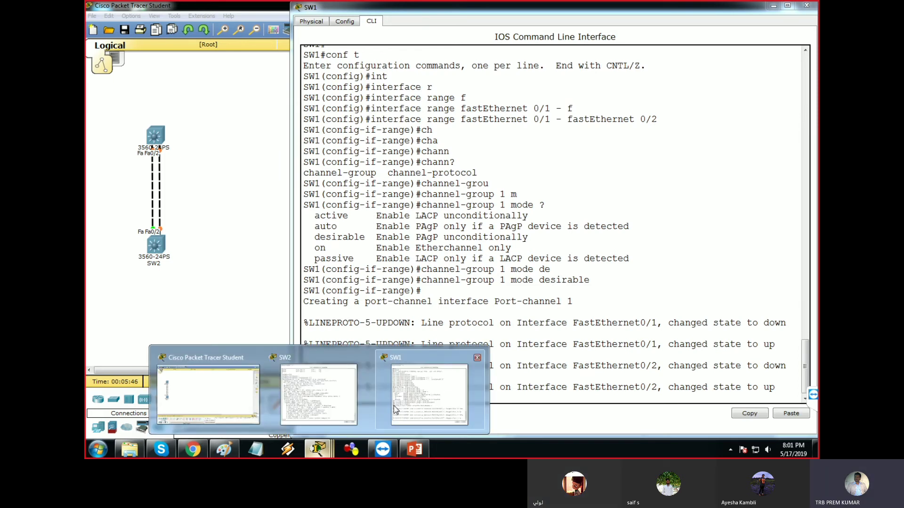
{"action": "left_click", "coordinate": [318, 396]}
{"action": "type", "text": "t"}
{"action": "key", "text": "Return"}
Enter interface range configuration on SW2 for fastEthernet 0/1 - fastEthernet 0/2
{"action": "type", "text": "int"}
{"action": "key", "text": "Tab"}
{"action": "type", "text": "r"}
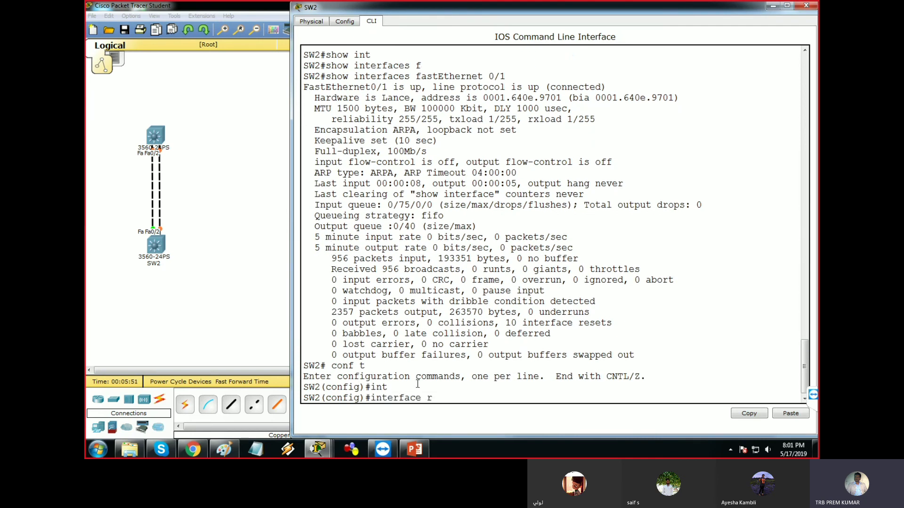
{"action": "key", "text": "Tab"}
{"action": "type", "text": "f"}
{"action": "key", "text": "Tab"}
{"action": "type", "text": "0./1"}
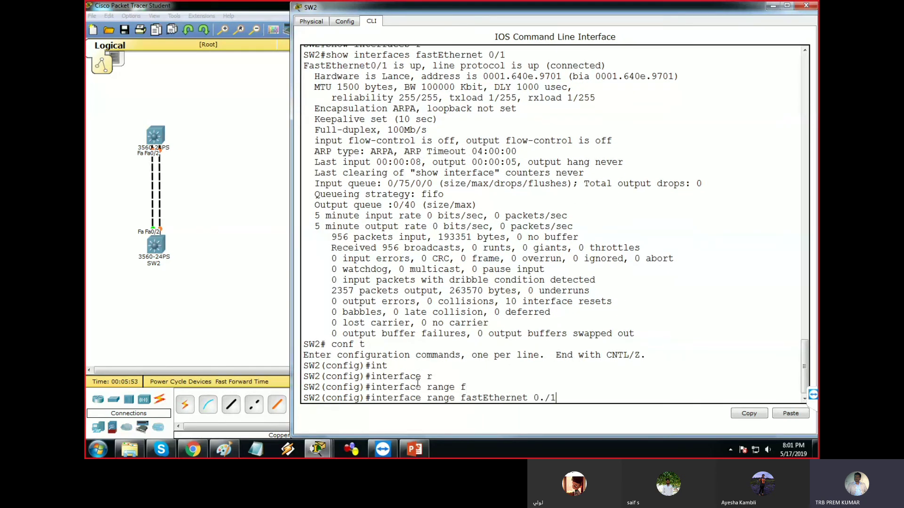
{"action": "key", "text": "Left"}
{"action": "key", "text": "Left"}
{"action": "key", "text": "BackSpace"}
{"action": "type", "text": "- f"}
{"action": "key", "text": "Tab"}
{"action": "type", "text": "0/"}
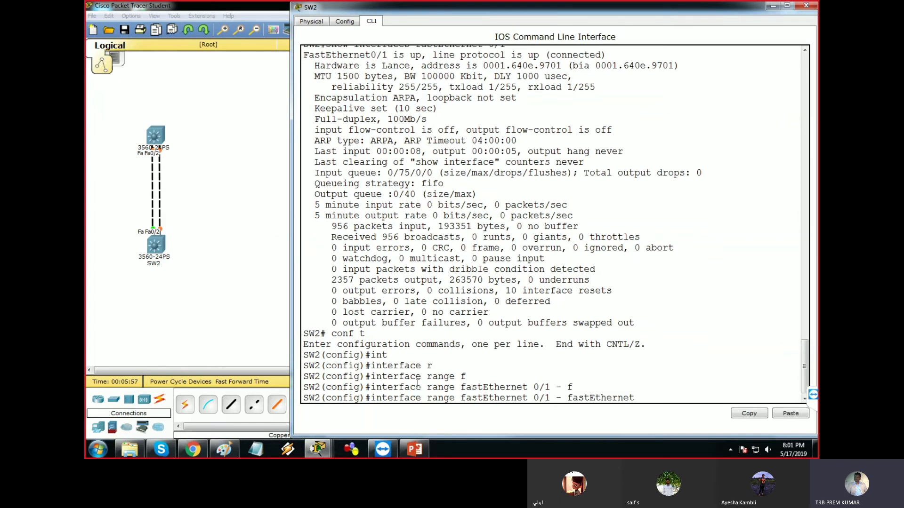
{"action": "type", "text": "2"}
{"action": "key", "text": "Return"}
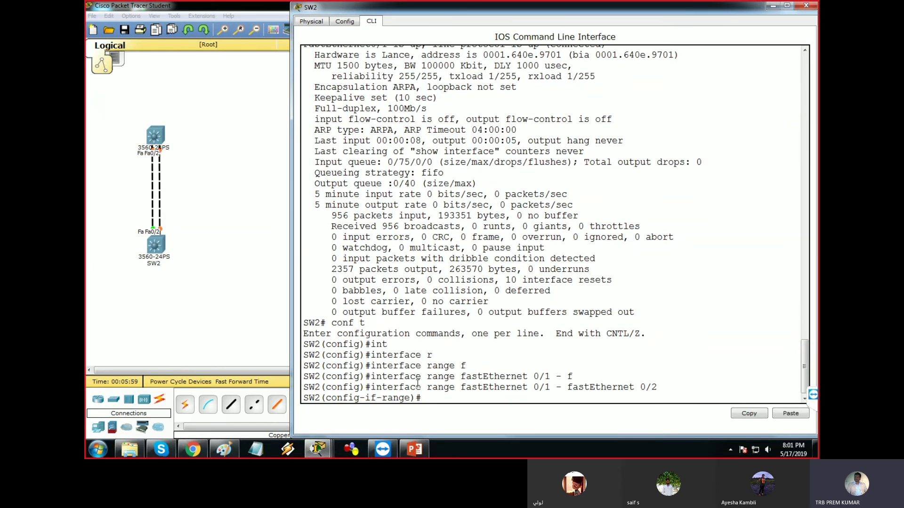
List the available EtherChannel modes on SW2 and assign the port range with channel-group 1 mode auto
{"action": "type", "text": "channel-g"}
{"action": "key", "text": "Tab"}
{"action": "type", "text": "1 m"}
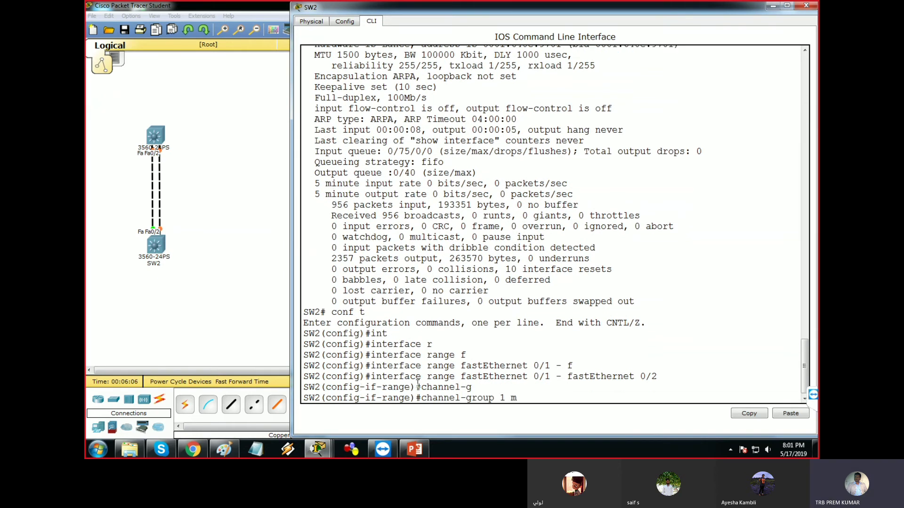
{"action": "type", "text": "o"}
{"action": "key", "text": "Tab"}
{"action": "type", "text": "?"}
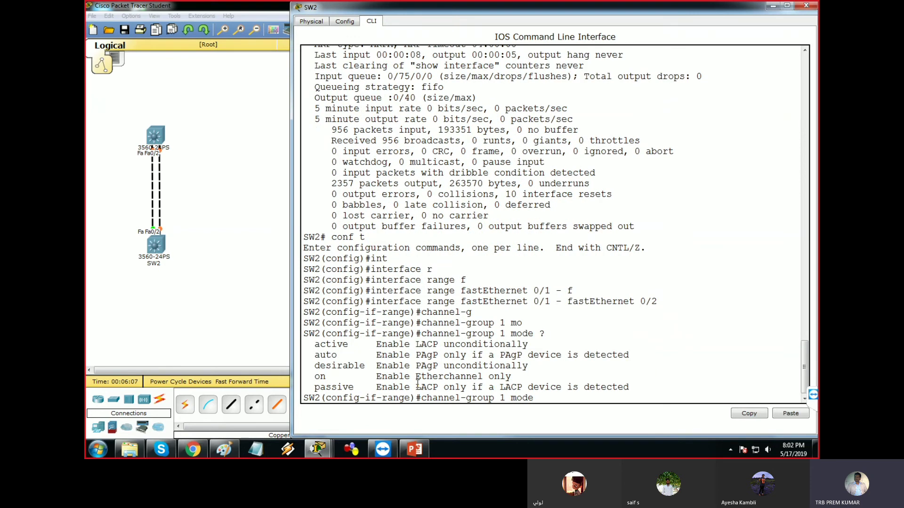
{"action": "left_click_drag", "start_coordinate": [314, 355], "coordinate": [562, 356]}
{"action": "left_click", "coordinate": [540, 401]}
{"action": "type", "text": "auto"}
{"action": "key", "text": "Return"}
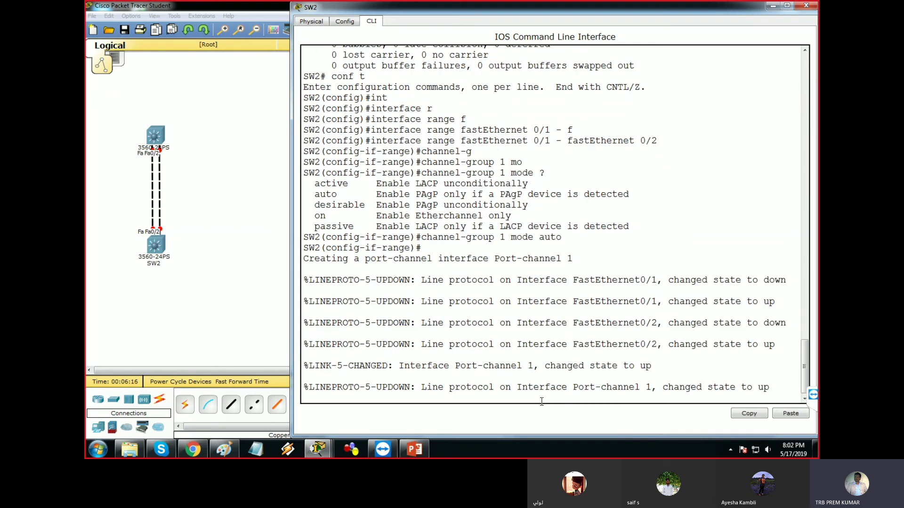
Examine the SW2 console message about the line protocol of interface Port-channel 1
{"action": "left_click_drag", "start_coordinate": [428, 385], "coordinate": [754, 391]}
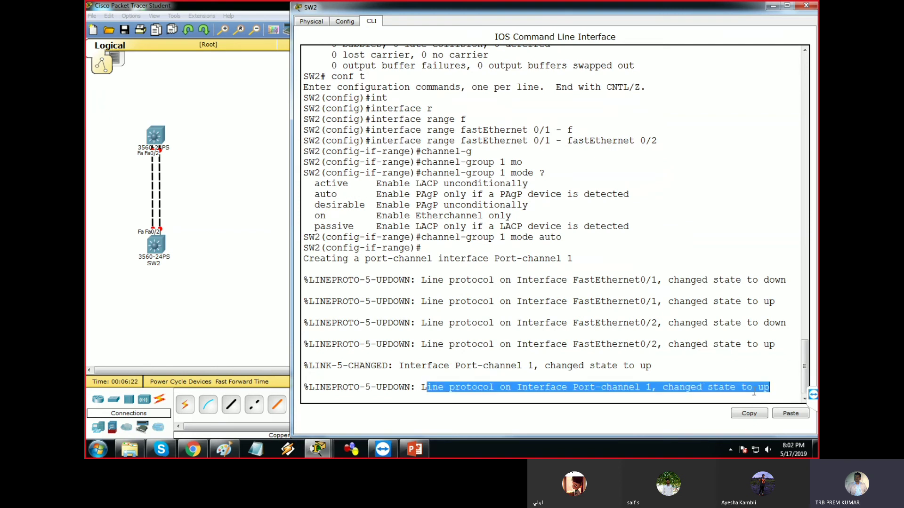
{"action": "left_click_drag", "start_coordinate": [517, 386], "coordinate": [652, 384]}
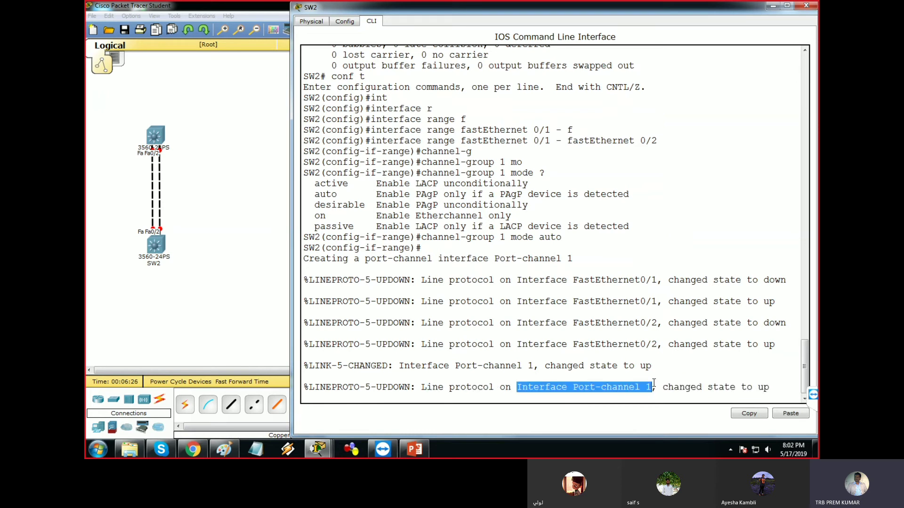
{"action": "key", "text": "Return"}
{"action": "key", "text": "Return"}
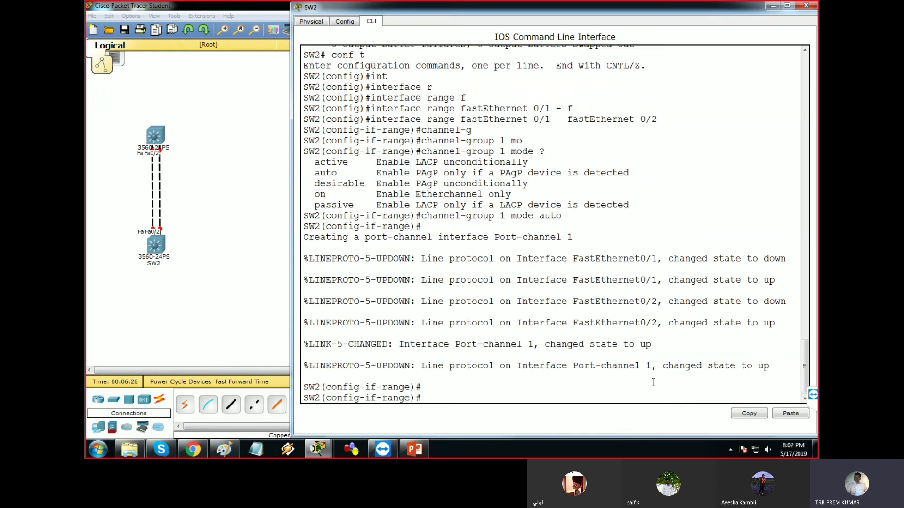
Leave configuration mode on SW2, run show ip interface brief and examine the Vlan1 and Port-channel 1 entries
{"action": "key", "text": "ctrl+z"}
{"action": "type", "text": "show ip int"}
{"action": "key", "text": "Tab"}
{"action": "type", "text": "n"}
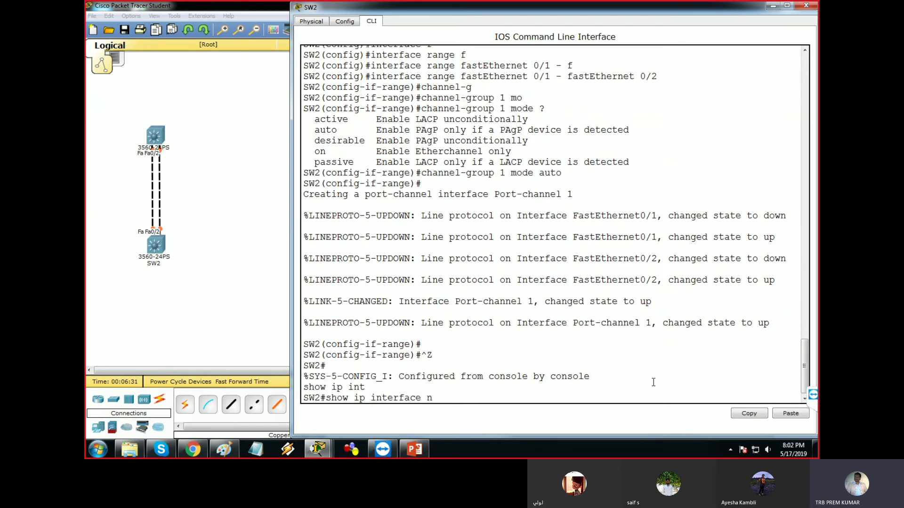
{"action": "key", "text": "Tab"}
{"action": "key", "text": "BackSpace"}
{"action": "type", "text": "brief"}
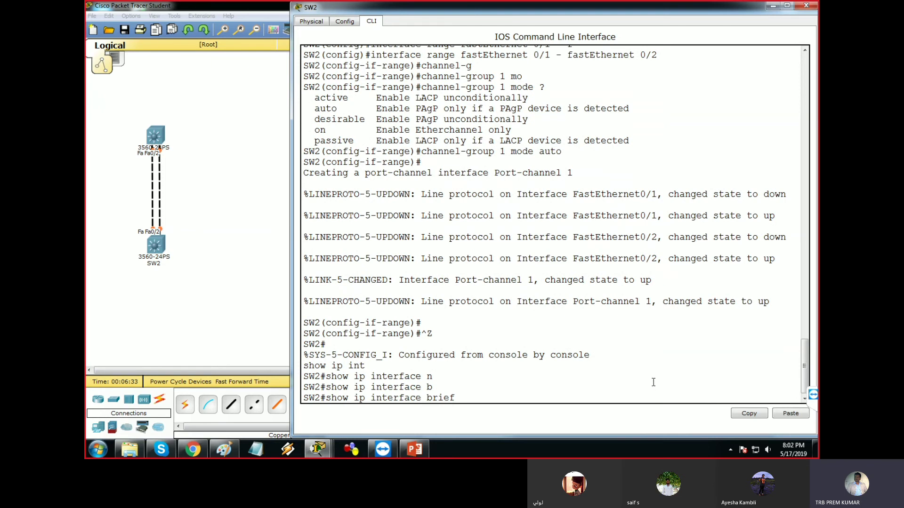
{"action": "key", "text": "Return"}
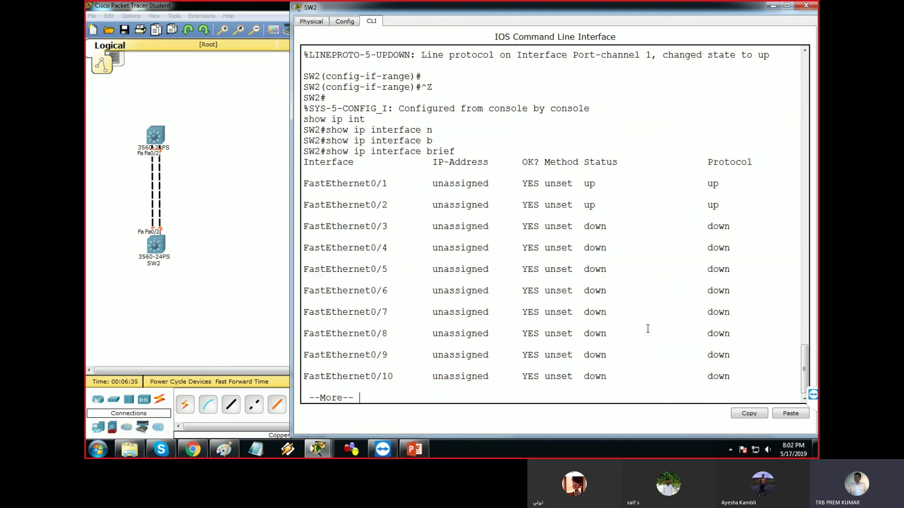
{"action": "key", "text": "space"}
{"action": "left_click_drag", "start_coordinate": [344, 333], "coordinate": [398, 367]}
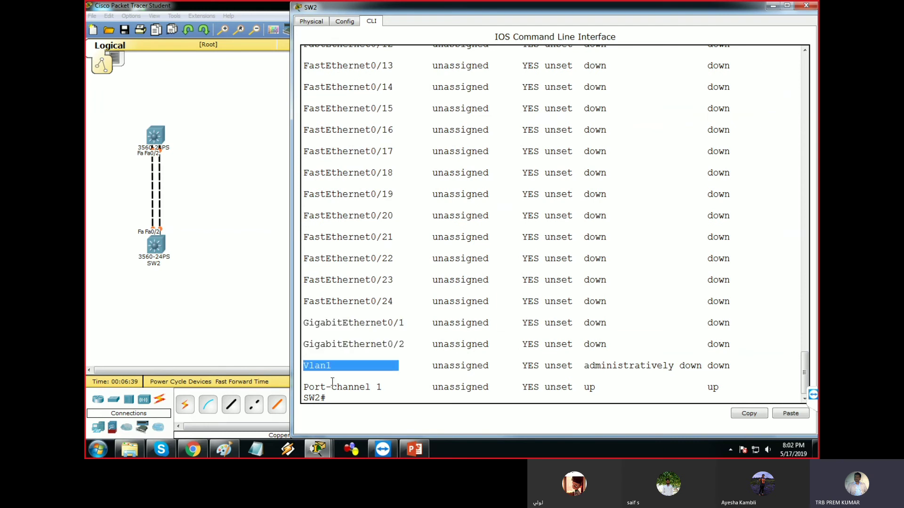
{"action": "left_click", "coordinate": [305, 388]}
{"action": "left_click_drag", "start_coordinate": [305, 388], "coordinate": [365, 388]}
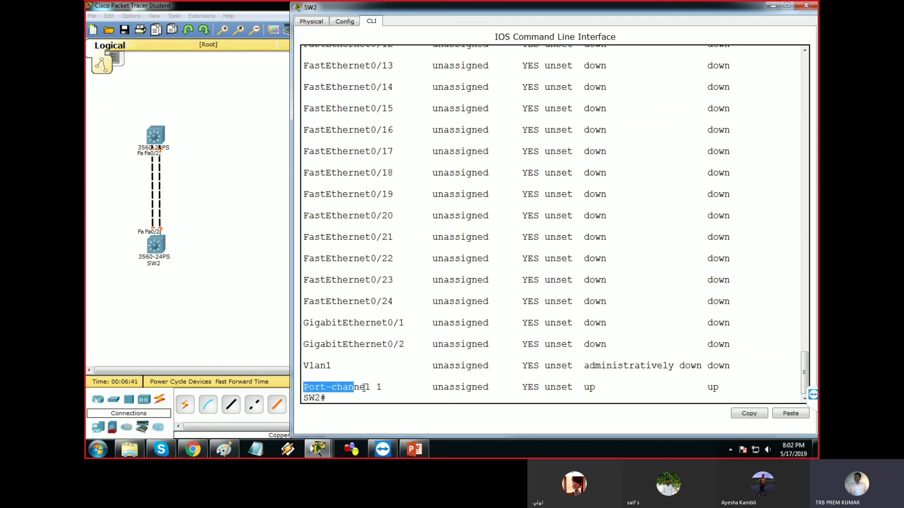
Run show spanning-tree on SW2 and examine the role and status of Po1
{"action": "left_click_drag", "start_coordinate": [365, 388], "coordinate": [723, 410]}
{"action": "type", "text": "shop"}
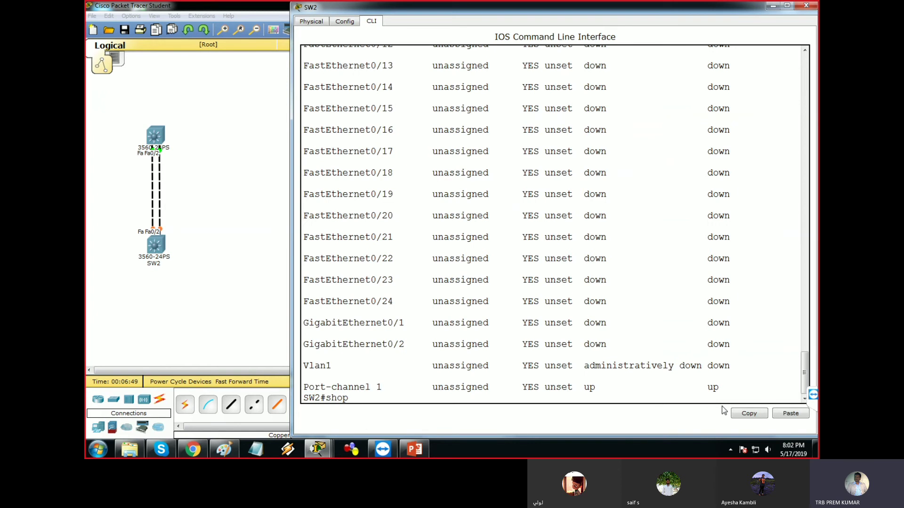
{"action": "key", "text": "Tab"}
{"action": "type", "text": "s"}
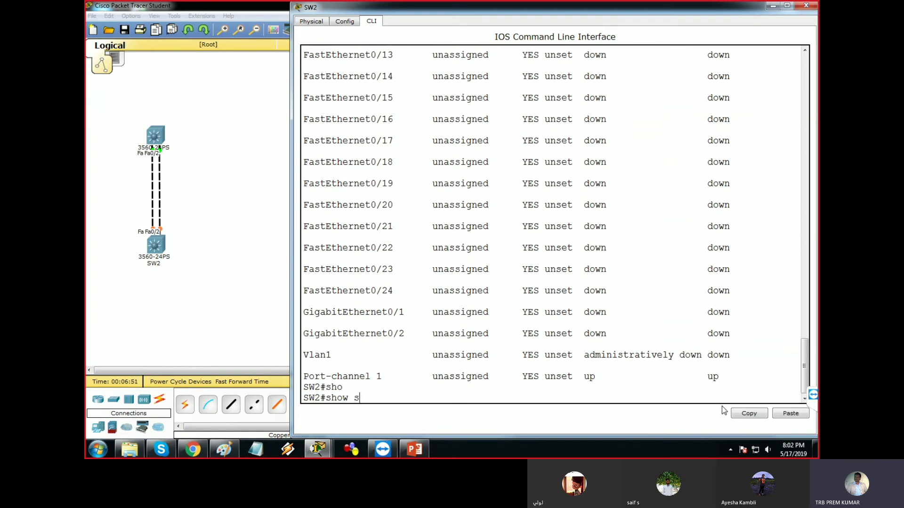
{"action": "type", "text": "p"}
{"action": "key", "text": "Tab"}
{"action": "key", "text": "Return"}
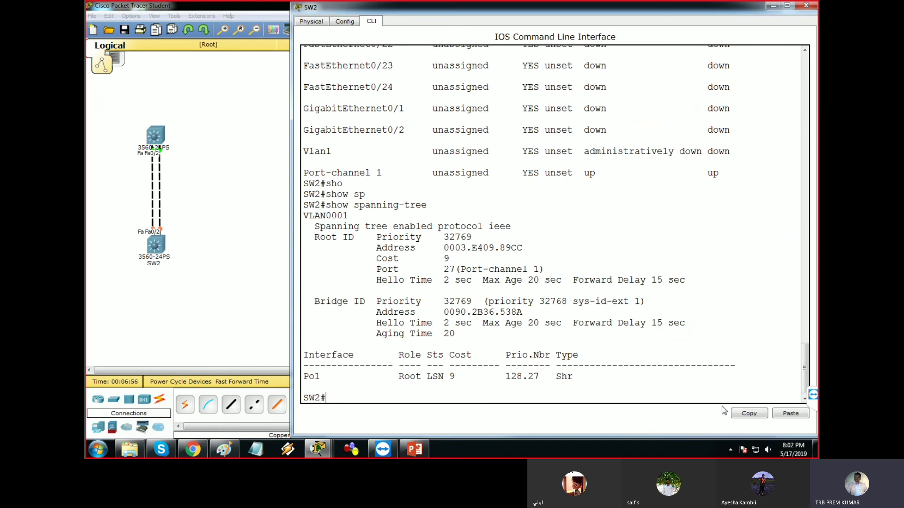
{"action": "left_click_drag", "start_coordinate": [321, 376], "coordinate": [225, 364]}
{"action": "left_click", "coordinate": [446, 378]}
{"action": "left_click_drag", "start_coordinate": [446, 378], "coordinate": [420, 378]}
Rerun show spanning-tree on SW2 and check the Po1 port status again
{"action": "key", "text": "Up"}
{"action": "key", "text": "Return"}
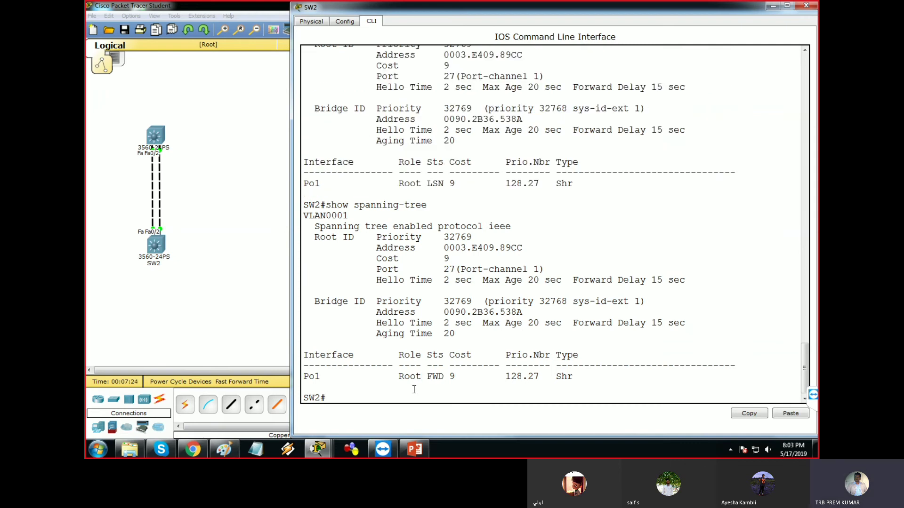
{"action": "double_click", "coordinate": [317, 376]}
Run show etherchannel summary on SW2
{"action": "left_click", "coordinate": [350, 397]}
{"action": "type", "text": "show eth"}
{"action": "key", "text": "Tab"}
{"action": "type", "text": "ch"}
{"action": "key", "text": "Tab"}
{"action": "type", "text": "a"}
{"action": "key", "text": "Tab"}
{"action": "key", "text": "BackSpace"}
{"action": "key", "text": "BackSpace"}
{"action": "key", "text": "BackSpace"}
{"action": "type", "text": "s"}
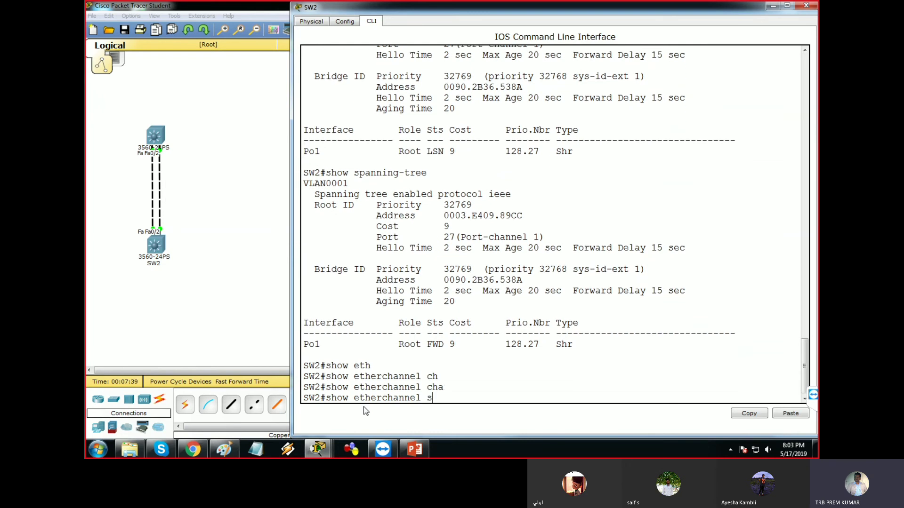
{"action": "key", "text": "Tab"}
{"action": "key", "text": "Return"}
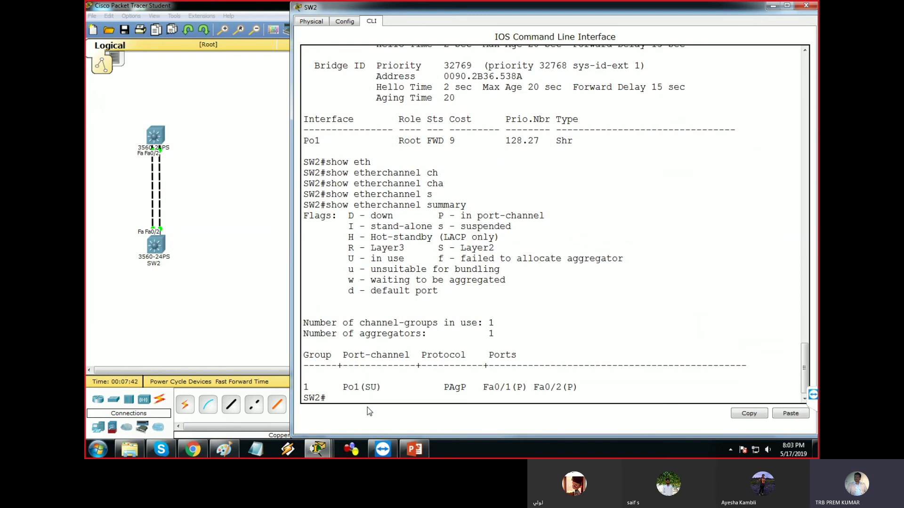
Examine the Po1 flags, protocol and member ports in SW2's EtherChannel summary against the flag legend
{"action": "left_click_drag", "start_coordinate": [343, 386], "coordinate": [370, 387]}
{"action": "left_click", "coordinate": [365, 387]}
{"action": "left_click_drag", "start_coordinate": [438, 248], "coordinate": [494, 248]}
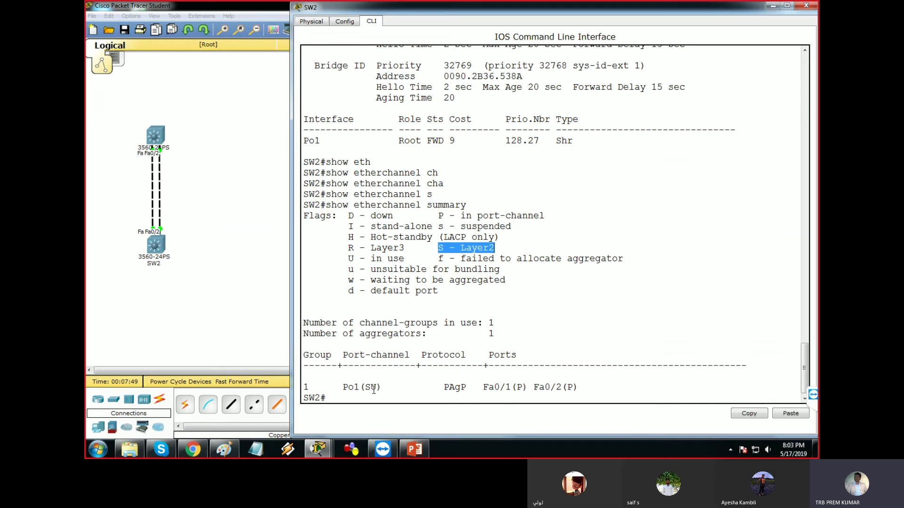
{"action": "left_click_drag", "start_coordinate": [444, 386], "coordinate": [581, 385]}
{"action": "left_click_drag", "start_coordinate": [456, 215], "coordinate": [543, 215]}
{"action": "left_click", "coordinate": [421, 369]}
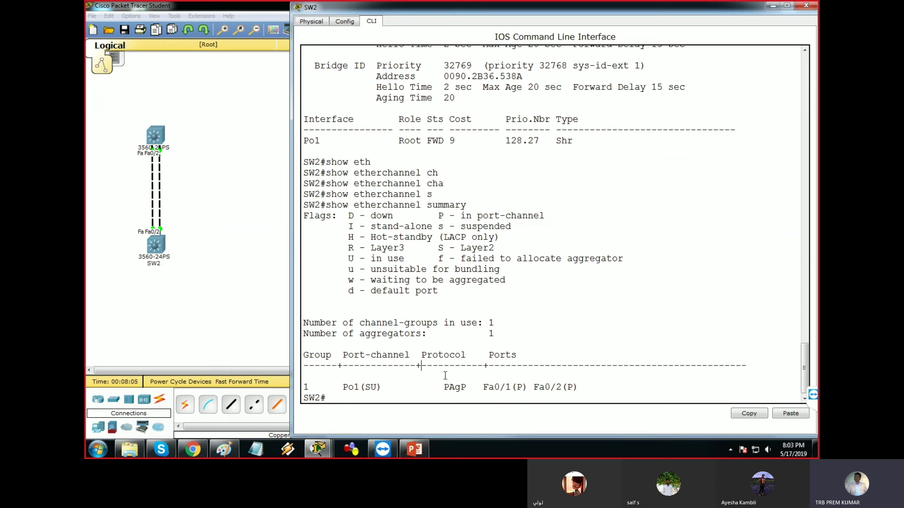
Run show interfaces port-channel 1 on SW2 and examine its bandwidth and speed
{"action": "type", "text": "show int"}
{"action": "key", "text": "Tab"}
{"action": "type", "text": "p"}
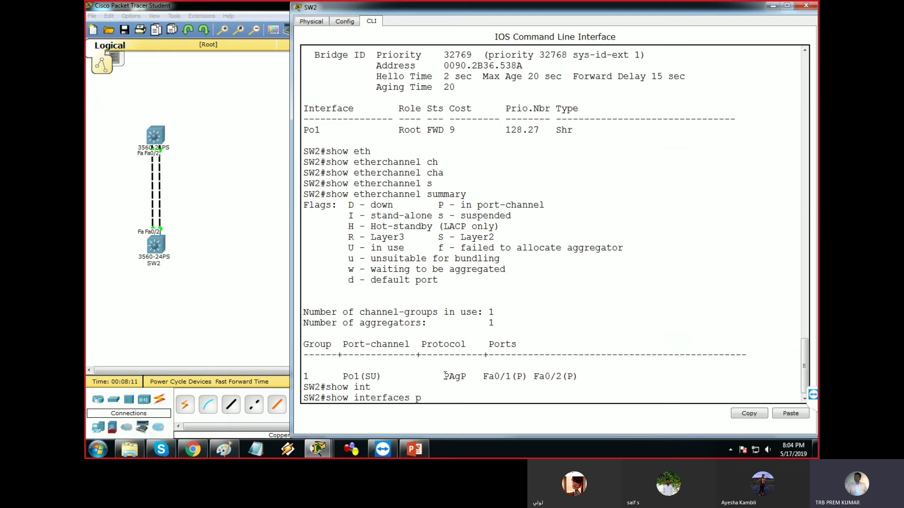
{"action": "type", "text": "o"}
{"action": "key", "text": "Tab"}
{"action": "key", "text": "Return"}
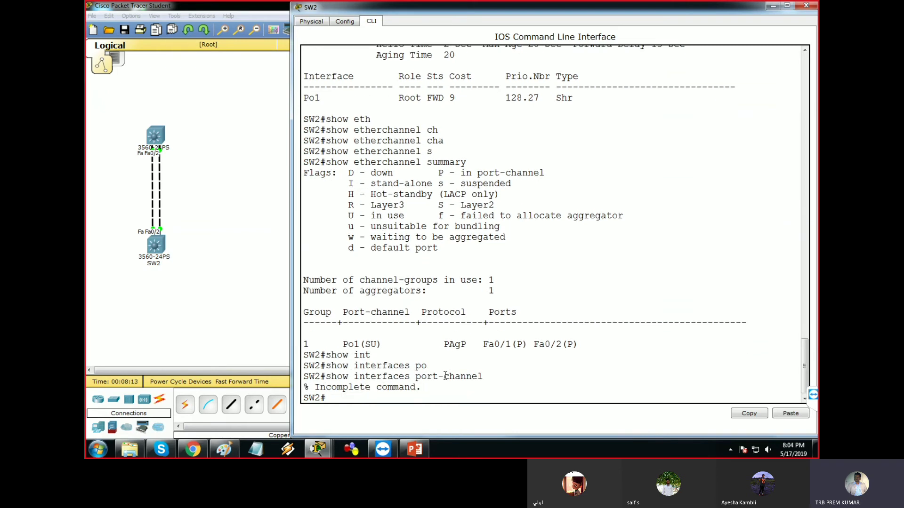
{"action": "type", "text": "1"}
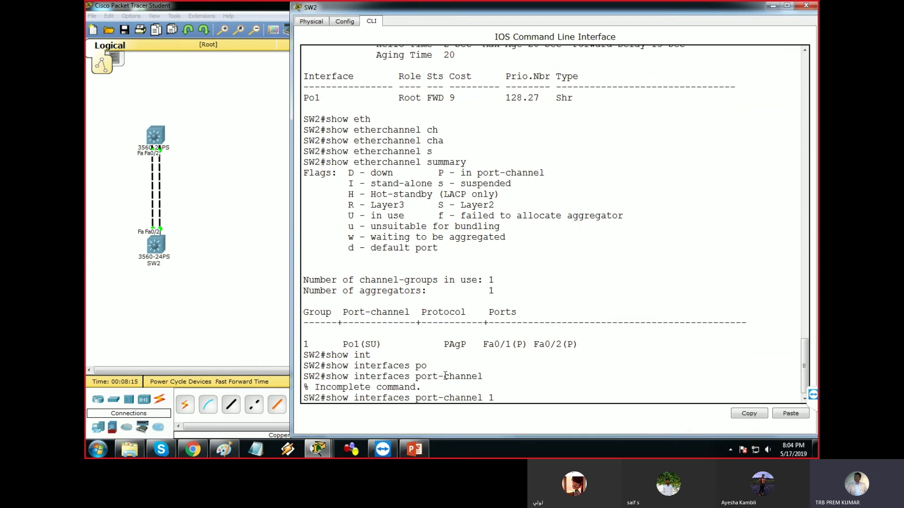
{"action": "key", "text": "Return"}
{"action": "left_click_drag", "start_coordinate": [393, 184], "coordinate": [484, 184]}
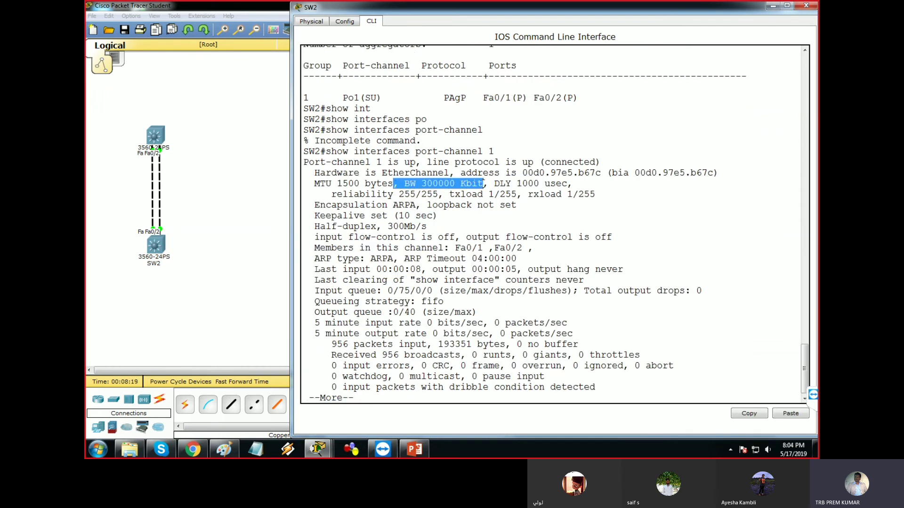
{"action": "left_click_drag", "start_coordinate": [387, 226], "coordinate": [429, 227]}
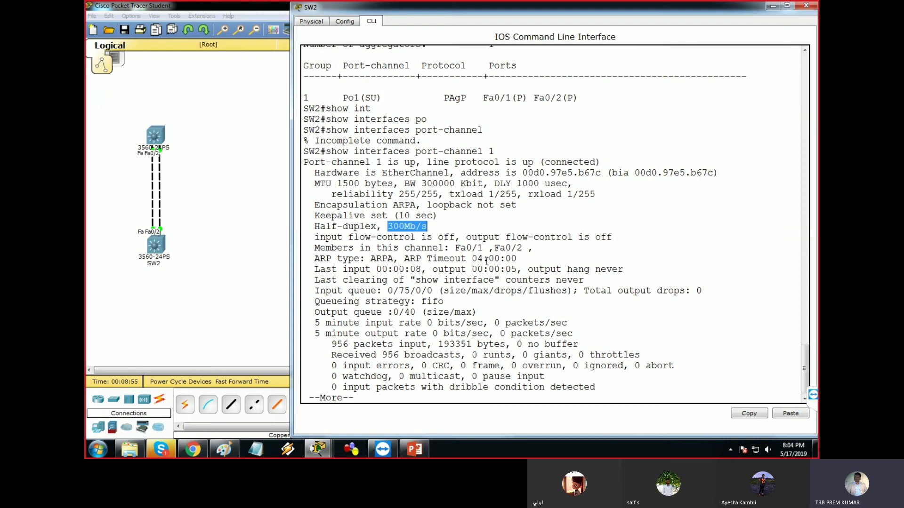
Check the chat of the Skype call, return to Packet Tracer and dismiss the floating call window
{"action": "left_click", "coordinate": [152, 450]}
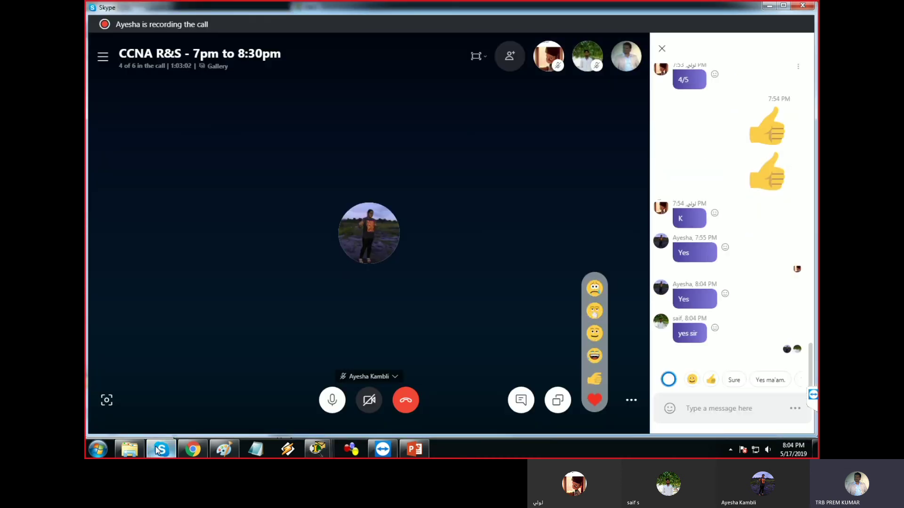
{"action": "left_click", "coordinate": [157, 450]}
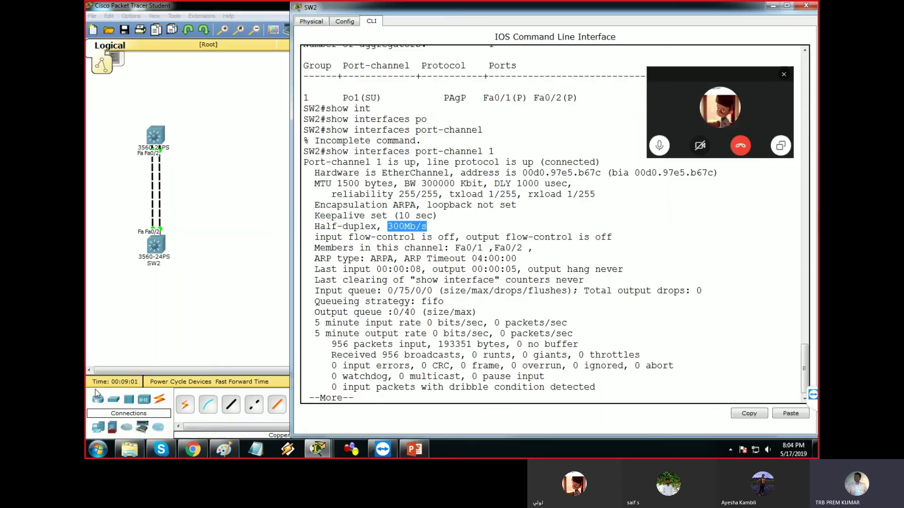
{"action": "left_click", "coordinate": [784, 75]}
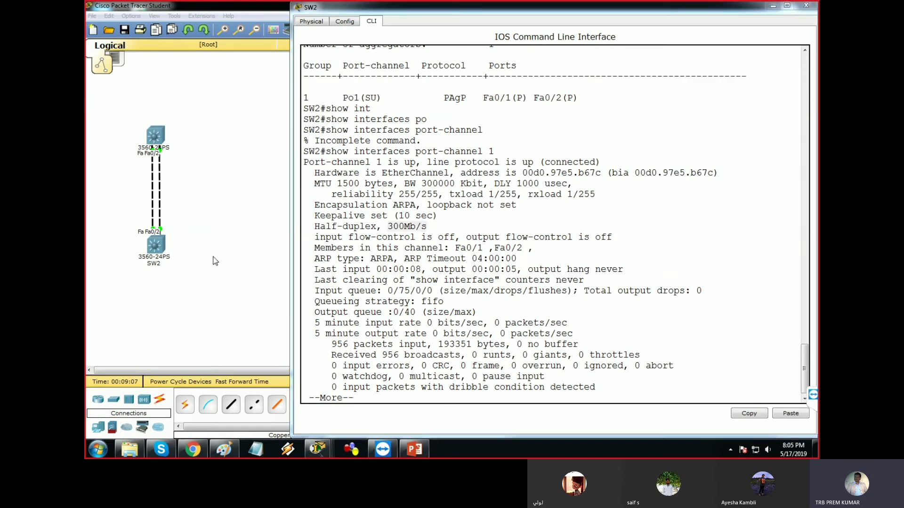
Close the finished two-switch PAgP lab and exit Packet Tracer
{"action": "left_click", "coordinate": [92, 16]}
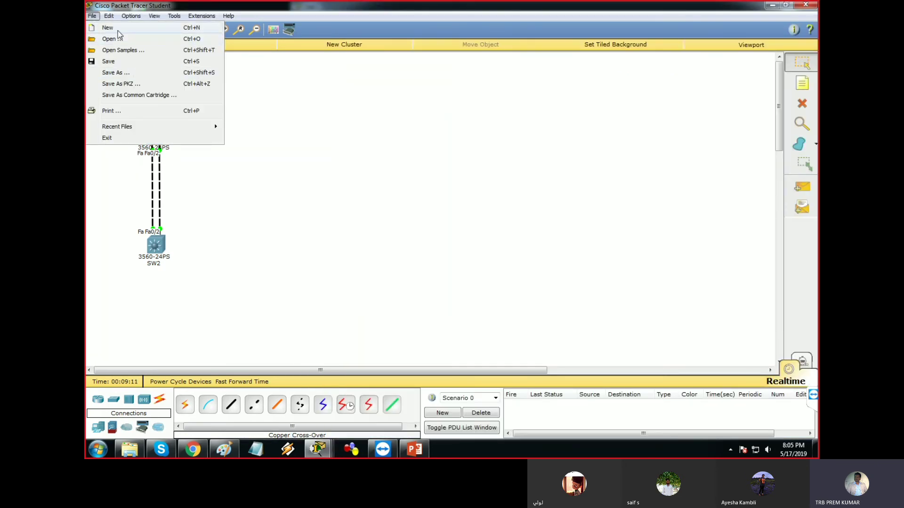
{"action": "left_click", "coordinate": [813, 5]}
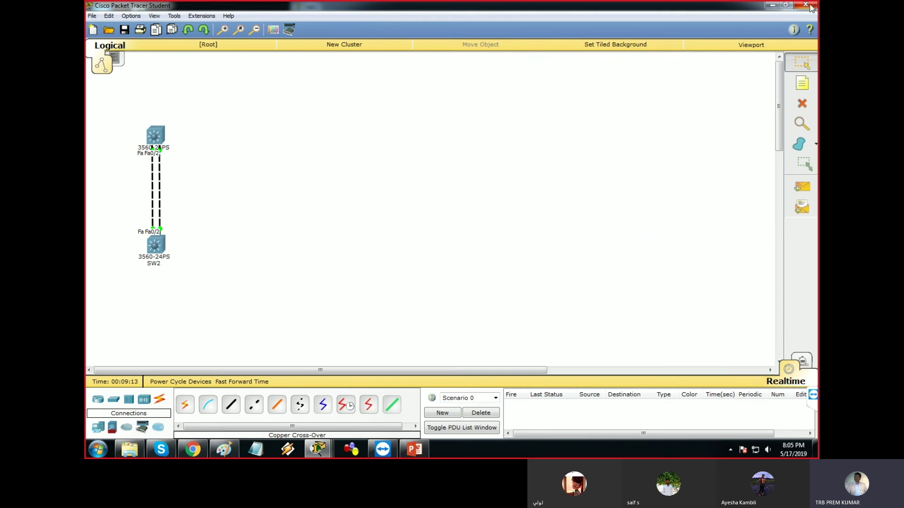
{"action": "left_click", "coordinate": [813, 5]}
{"action": "left_click", "coordinate": [491, 230]}
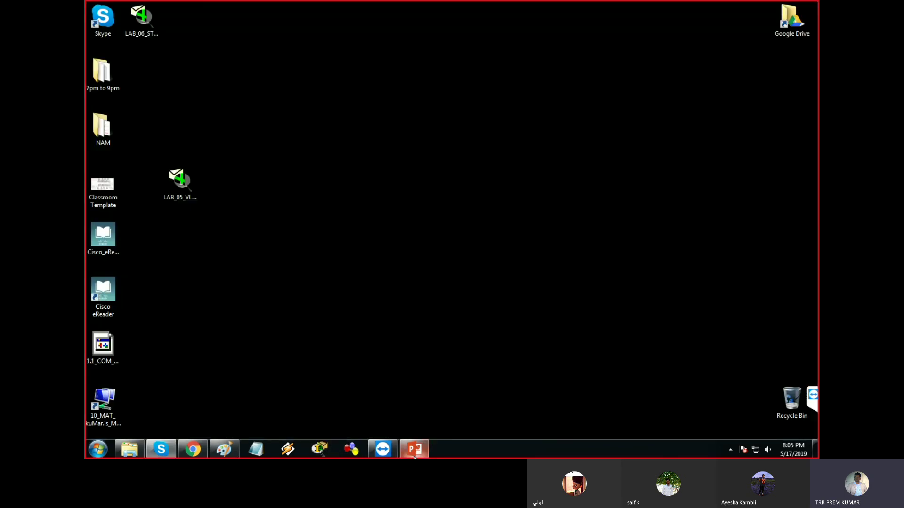
Switch to PowerPoint and review the slides from L2 EtherChannel PAgP through the L3 EtherChannel LACP title
{"action": "key", "text": "alt+Tab"}
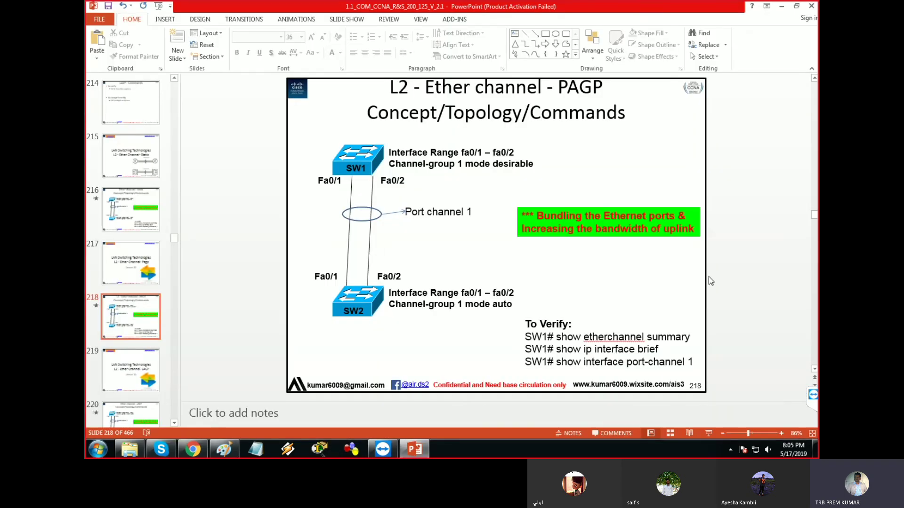
{"action": "key", "text": "Down"}
{"action": "key", "text": "Down"}
{"action": "key", "text": "Down"}
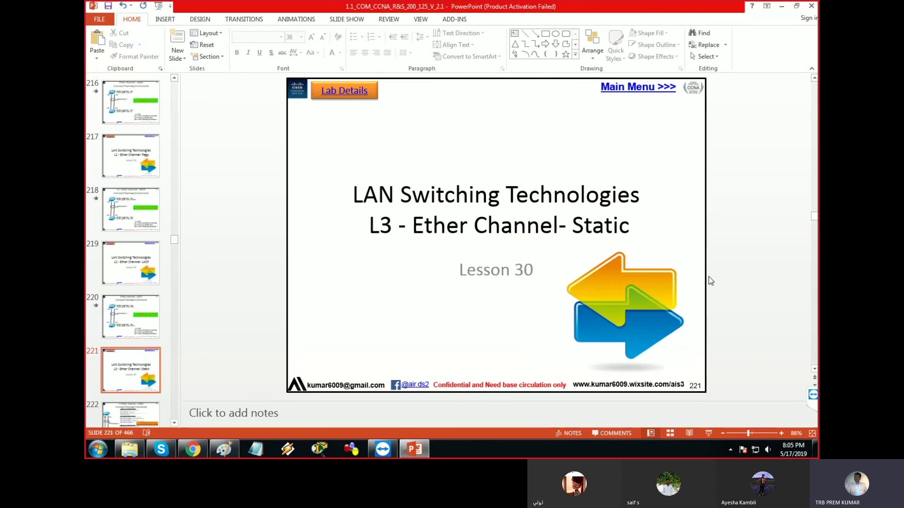
{"action": "key", "text": "Down"}
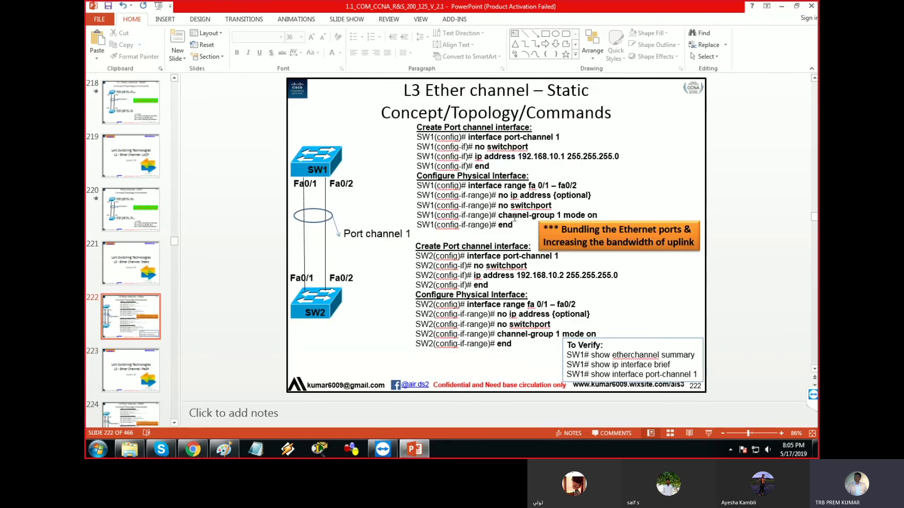
{"action": "key", "text": "Down"}
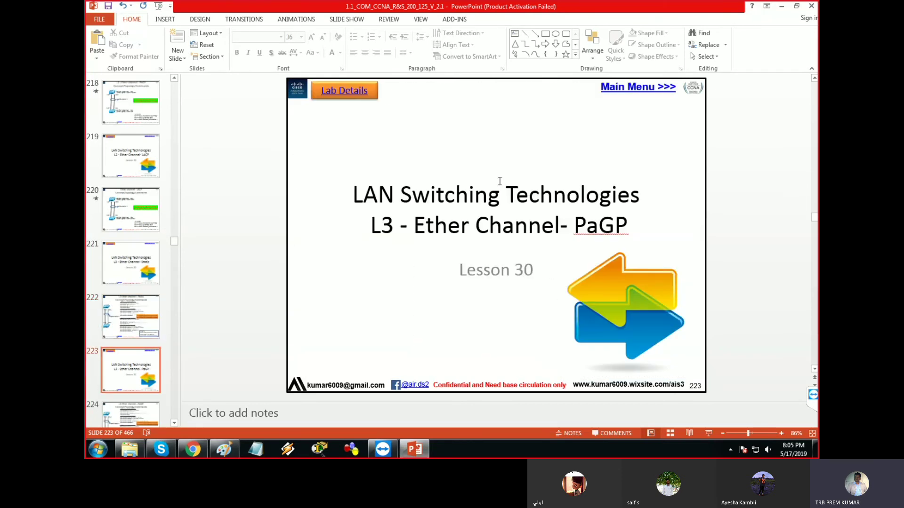
{"action": "key", "text": "Down"}
{"action": "key", "text": "Down"}
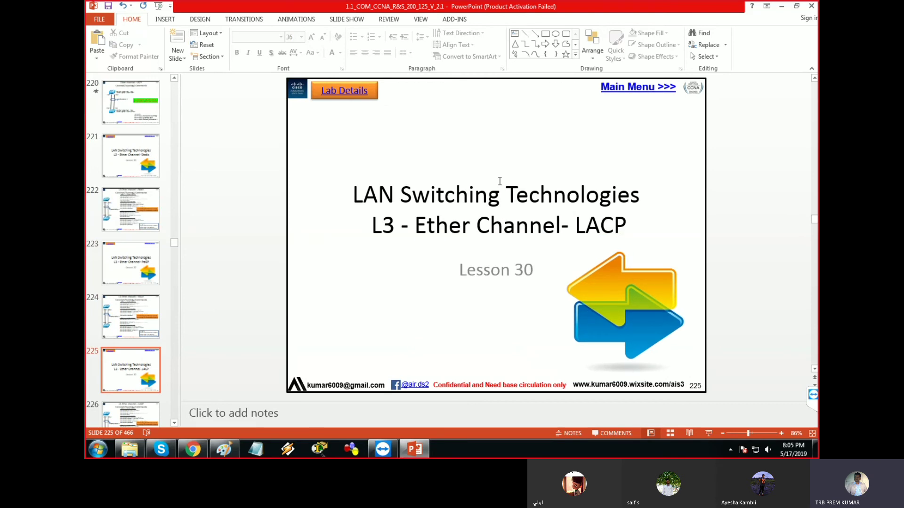
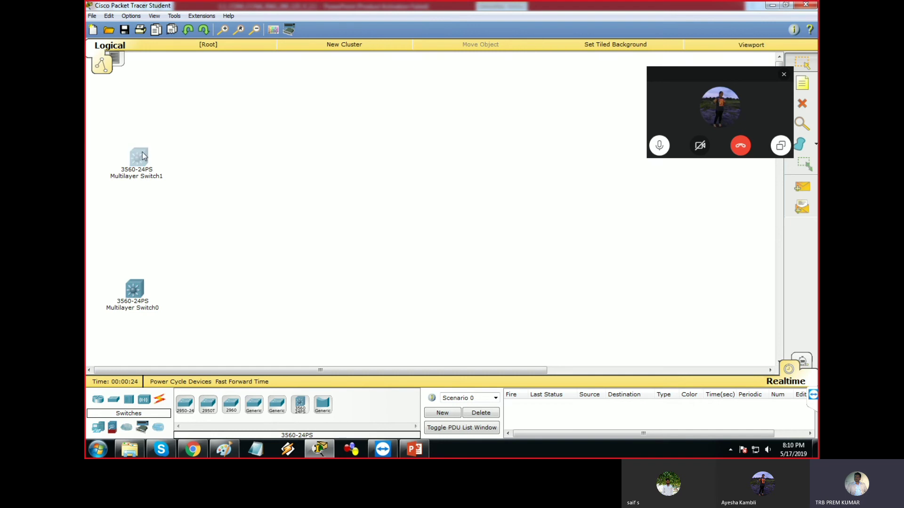
Rename Multilayer Switch0 as SW1 and Multilayer Switch1 as SW2 in the new Packet Tracer topology
{"action": "left_click", "coordinate": [141, 310]}
{"action": "left_click_drag", "start_coordinate": [173, 309], "coordinate": [98, 310]}
{"action": "type", "text": "SW1"}
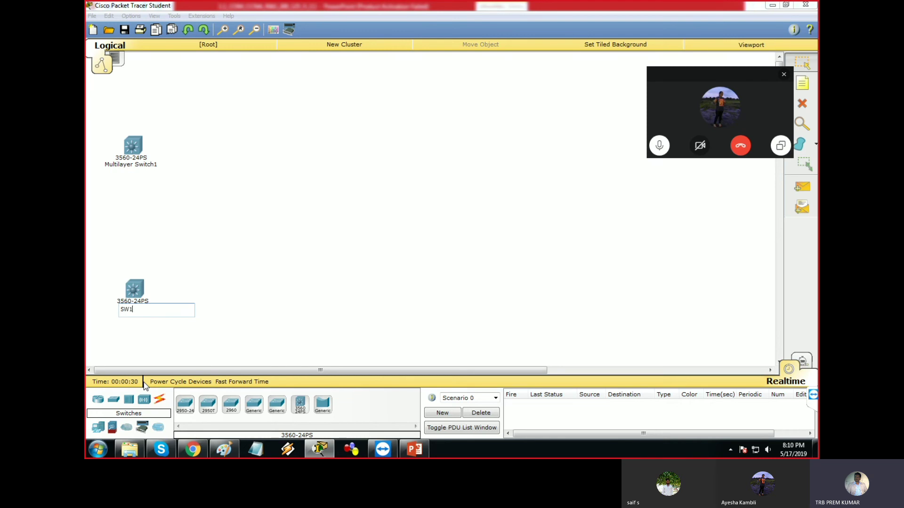
{"action": "key", "text": "alt+Tab"}
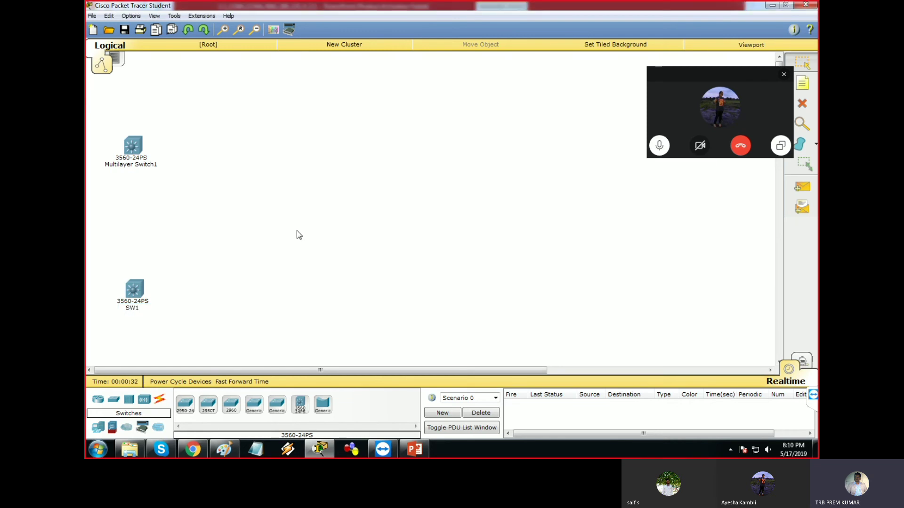
{"action": "left_click", "coordinate": [143, 165]}
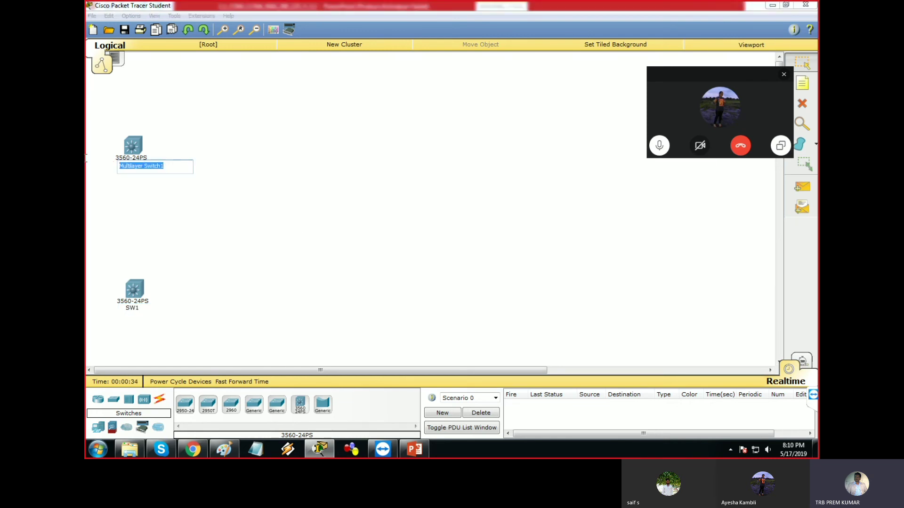
{"action": "type", "text": "SW2"}
{"action": "left_click", "coordinate": [232, 261]}
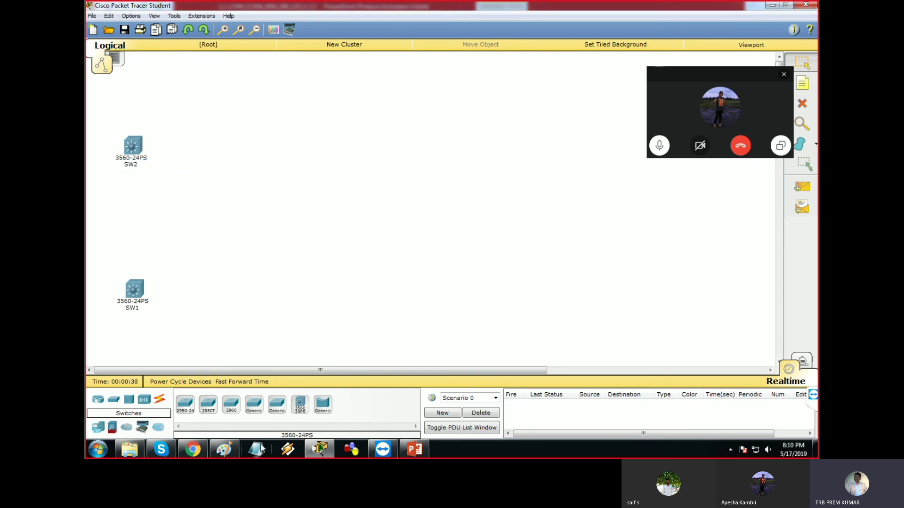
Rearrange the two 3560 switches so that SW1 sits directly above SW2
{"action": "left_click", "coordinate": [422, 451]}
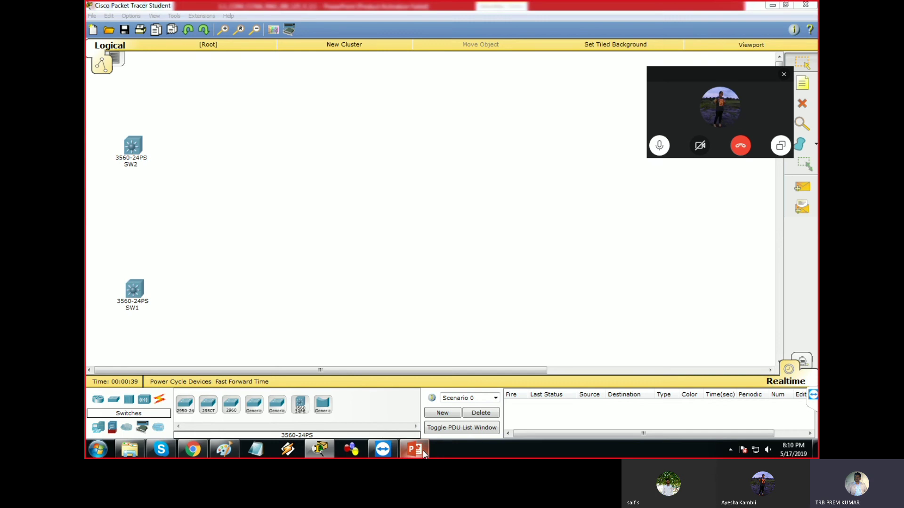
{"action": "left_click", "coordinate": [141, 171]}
{"action": "left_click_drag", "start_coordinate": [141, 171], "coordinate": [140, 150]}
{"action": "left_click_drag", "start_coordinate": [176, 262], "coordinate": [143, 263]}
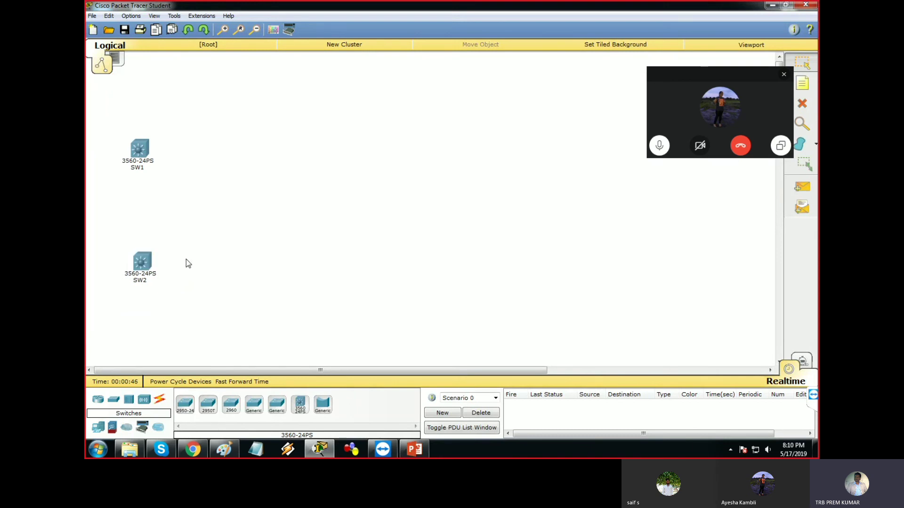
Connect SW2 FastEthernet0/1 to SW1 FastEthernet0/1 with a copper cross-over cable
{"action": "left_click", "coordinate": [160, 401]}
{"action": "left_click", "coordinate": [254, 404]}
{"action": "left_click", "coordinate": [144, 262]}
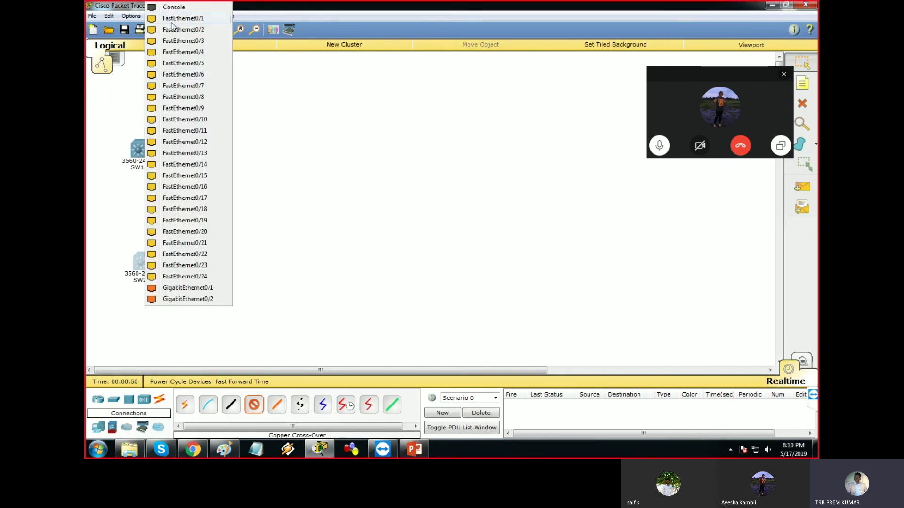
{"action": "left_click", "coordinate": [172, 22]}
{"action": "left_click", "coordinate": [140, 149]}
{"action": "left_click", "coordinate": [202, 19]}
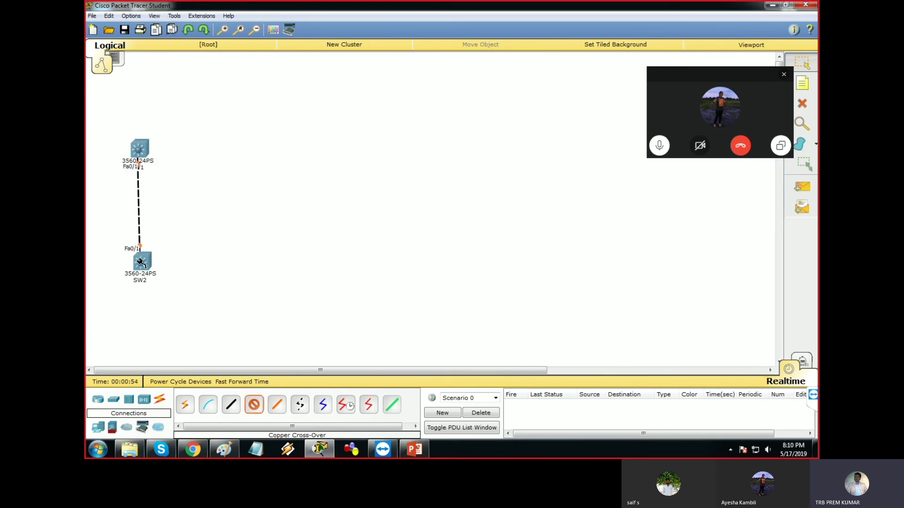
Add a second cross-over link between FastEthernet0/2 on SW2 and FastEthernet0/2 on SW1
{"action": "left_click", "coordinate": [140, 262]}
{"action": "left_click", "coordinate": [205, 15]}
{"action": "left_click", "coordinate": [141, 151]}
{"action": "left_click", "coordinate": [191, 169]}
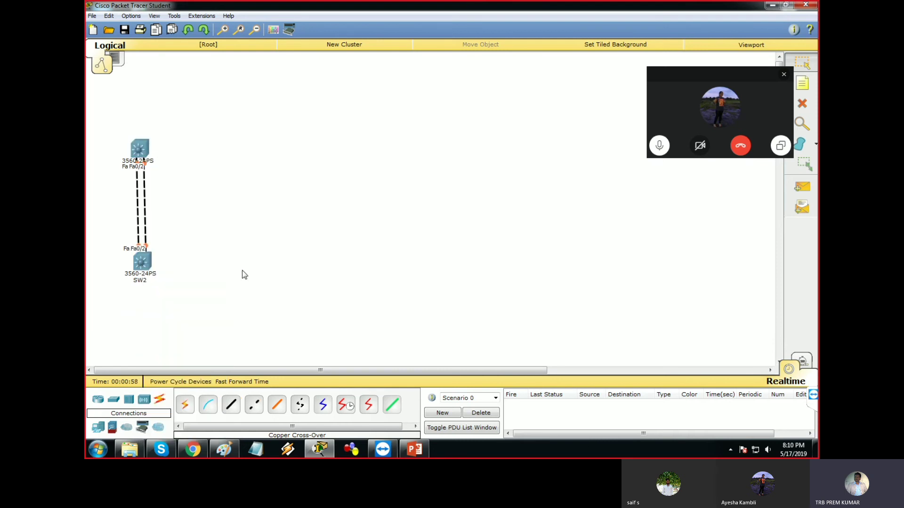
Open the SW1 device window and enlarge it to fill the space beside the topology
{"action": "left_click", "coordinate": [782, 75]}
{"action": "left_click", "coordinate": [151, 151]}
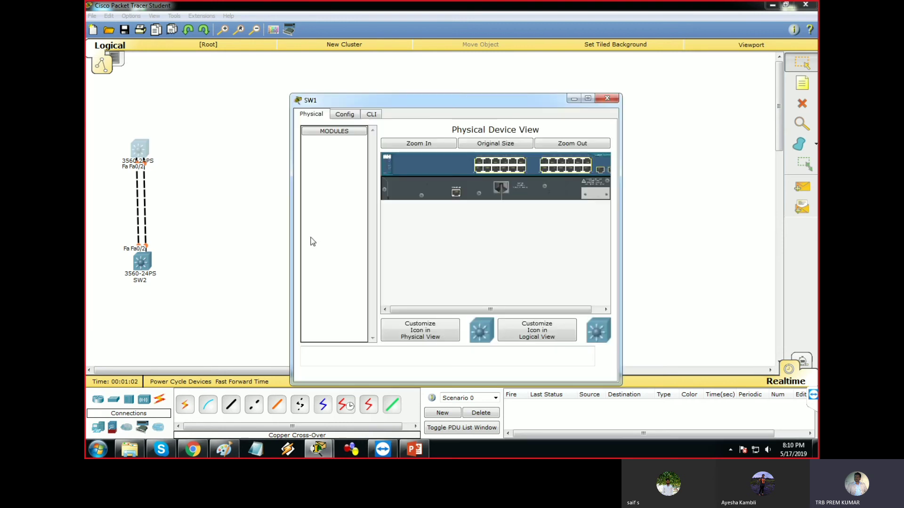
{"action": "left_click_drag", "start_coordinate": [373, 95], "coordinate": [372, 3]}
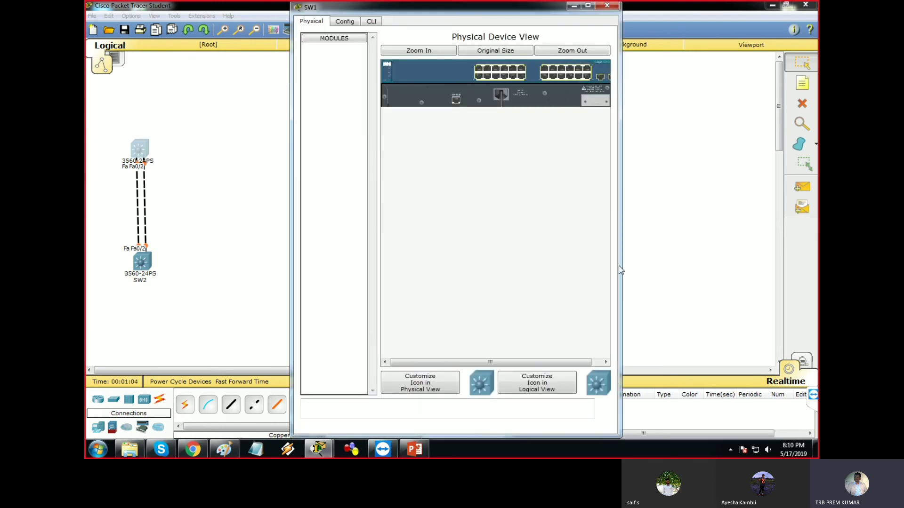
{"action": "left_click_drag", "start_coordinate": [619, 262], "coordinate": [803, 267]}
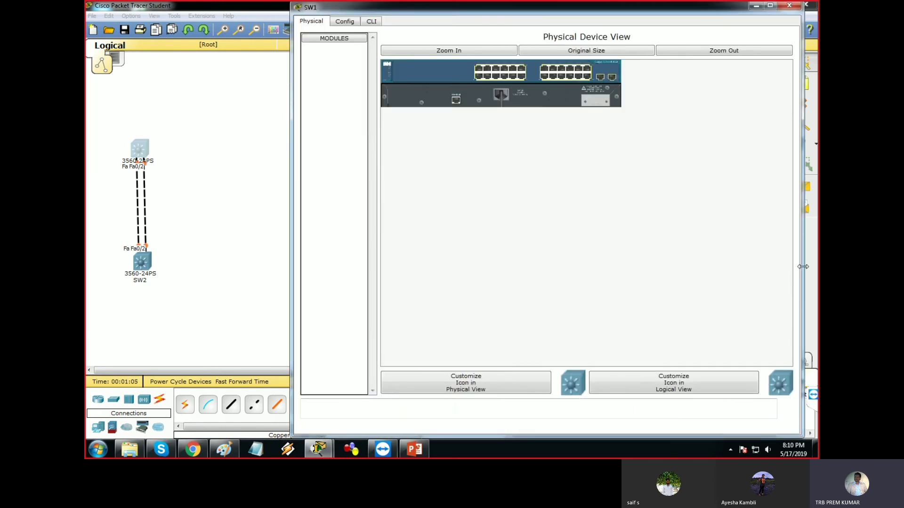
Open the SW2 device window, enlarge it beside the topology, and show its command line interface
{"action": "left_click", "coordinate": [141, 260]}
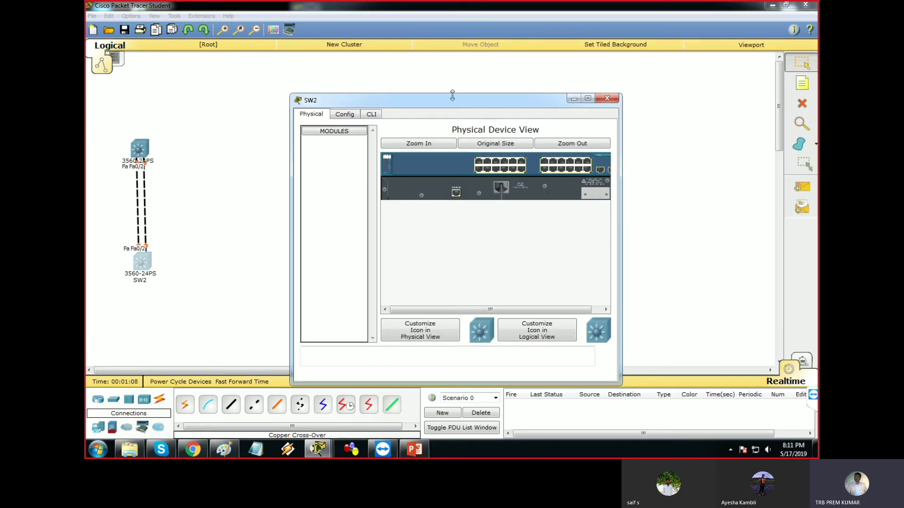
{"action": "left_click_drag", "start_coordinate": [452, 94], "coordinate": [481, 3]}
{"action": "left_click_drag", "start_coordinate": [621, 197], "coordinate": [817, 198]}
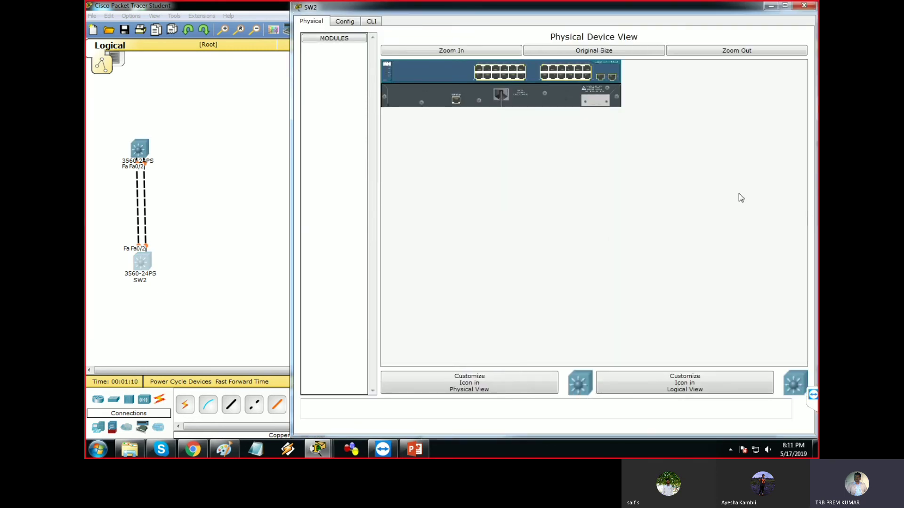
{"action": "left_click", "coordinate": [377, 21]}
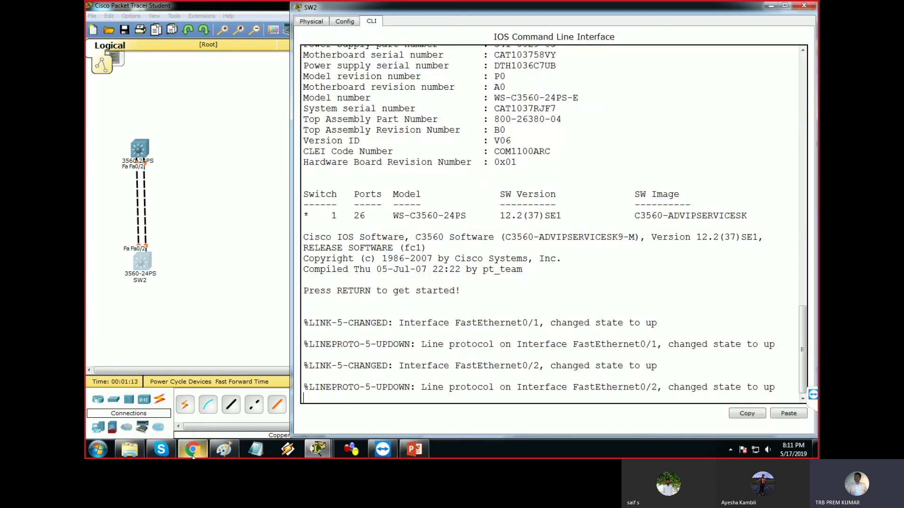
Switch to Skype to check the group call and return to the Packet Tracer topology
{"action": "left_click", "coordinate": [161, 449]}
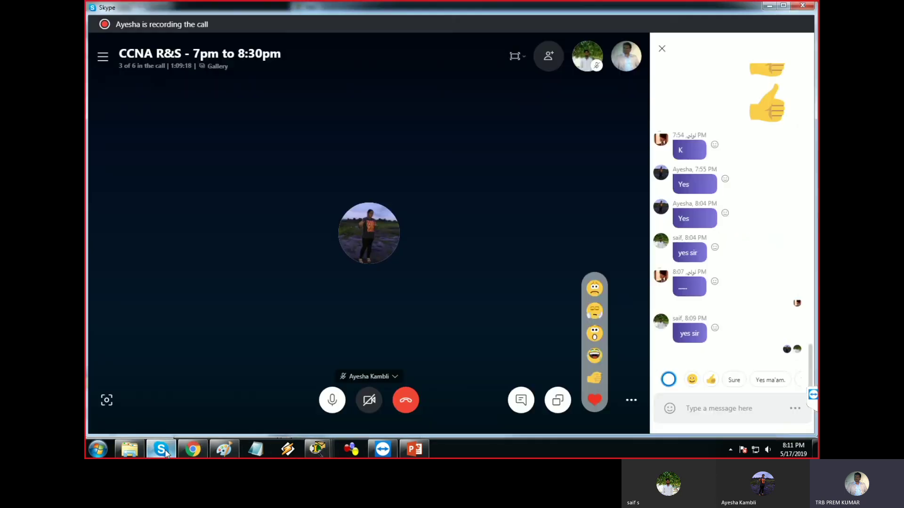
{"action": "left_click", "coordinate": [527, 64]}
{"action": "left_click", "coordinate": [363, 109]}
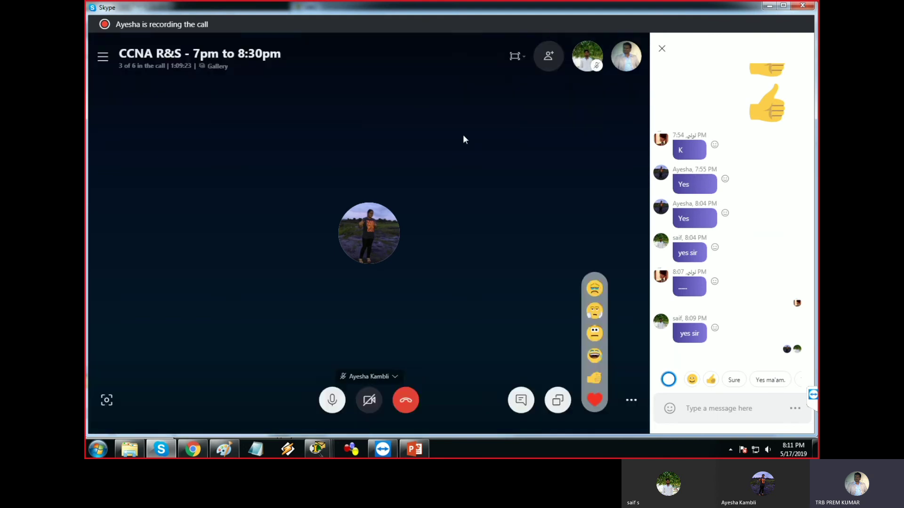
{"action": "left_click", "coordinate": [769, 7]}
Shift SW1 and SW2 slightly further right on the workspace and dismiss the floating call window
{"action": "left_click", "coordinate": [145, 249]}
{"action": "left_click_drag", "start_coordinate": [145, 250], "coordinate": [171, 269]}
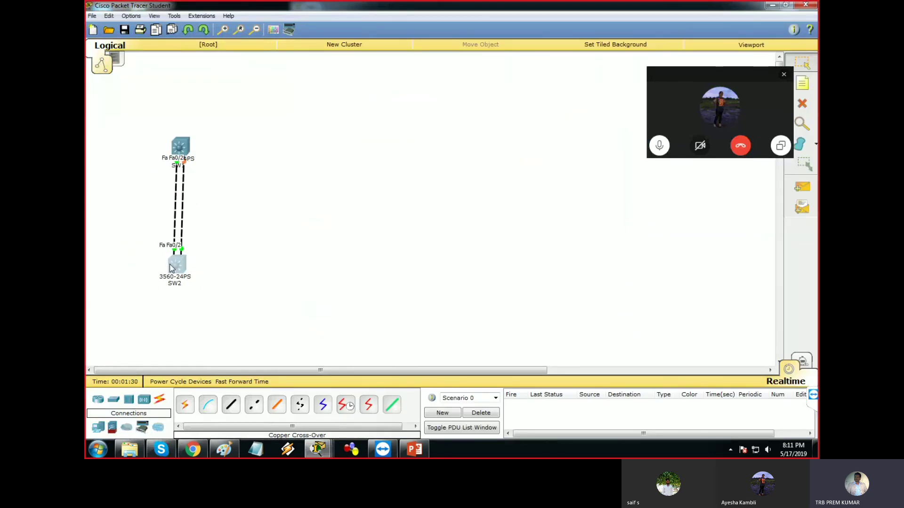
{"action": "left_click", "coordinate": [784, 75]}
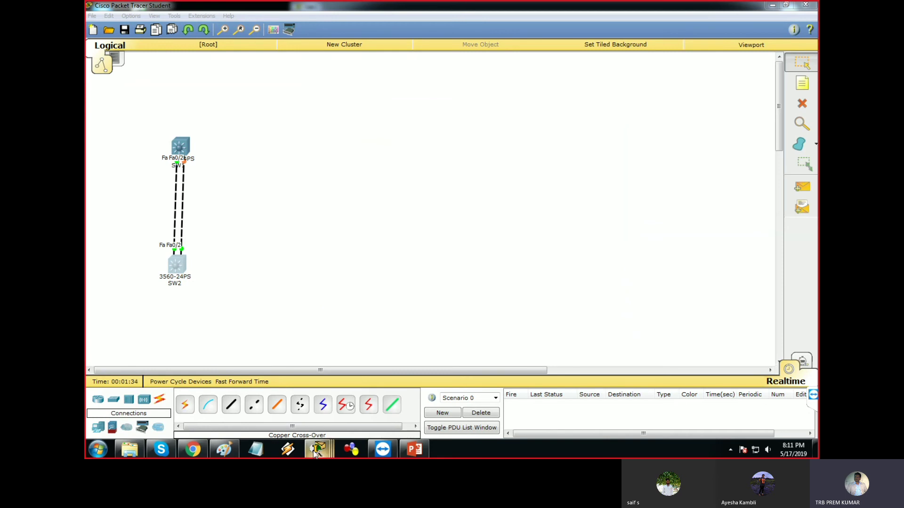
Bring back the SW1 and SW2 device windows, leaving SW2's command line in front
{"action": "mouse_move", "coordinate": [315, 452]}
{"action": "left_click", "coordinate": [208, 404]}
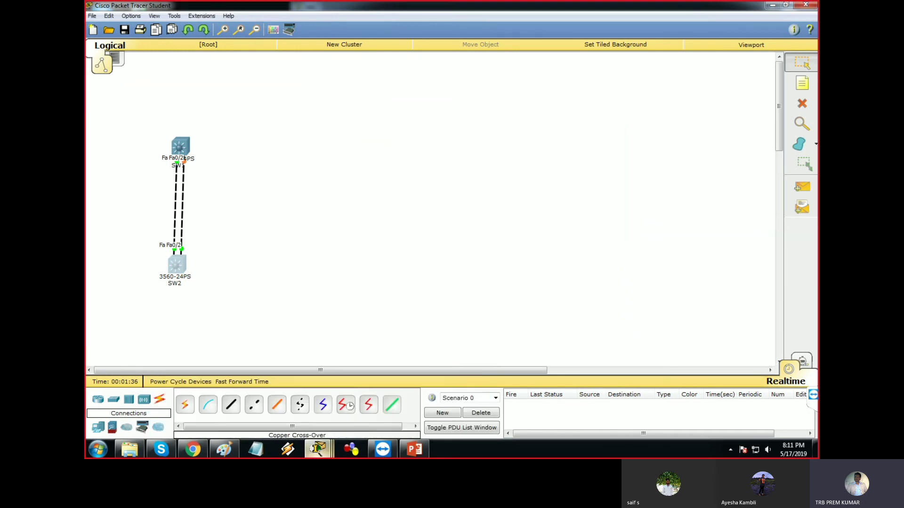
{"action": "left_click", "coordinate": [318, 449]}
{"action": "left_click", "coordinate": [331, 423]}
{"action": "left_click", "coordinate": [317, 449]}
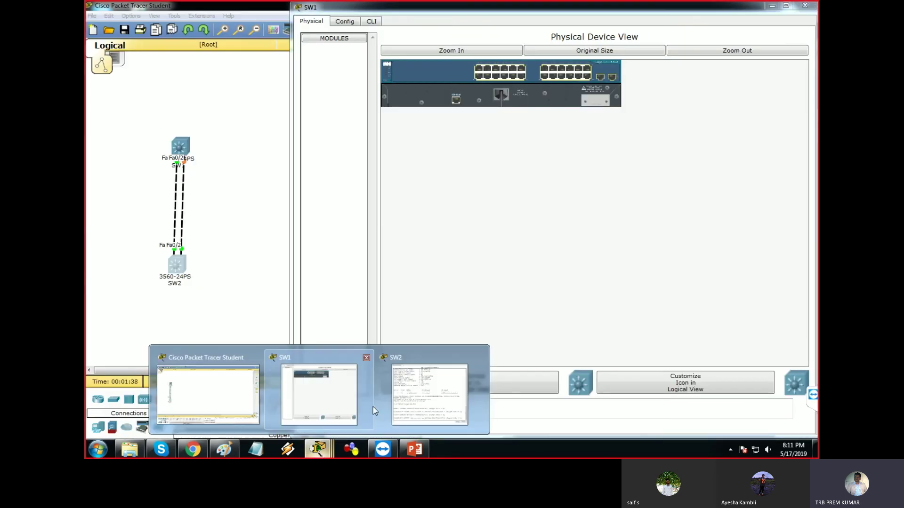
{"action": "left_click", "coordinate": [390, 399]}
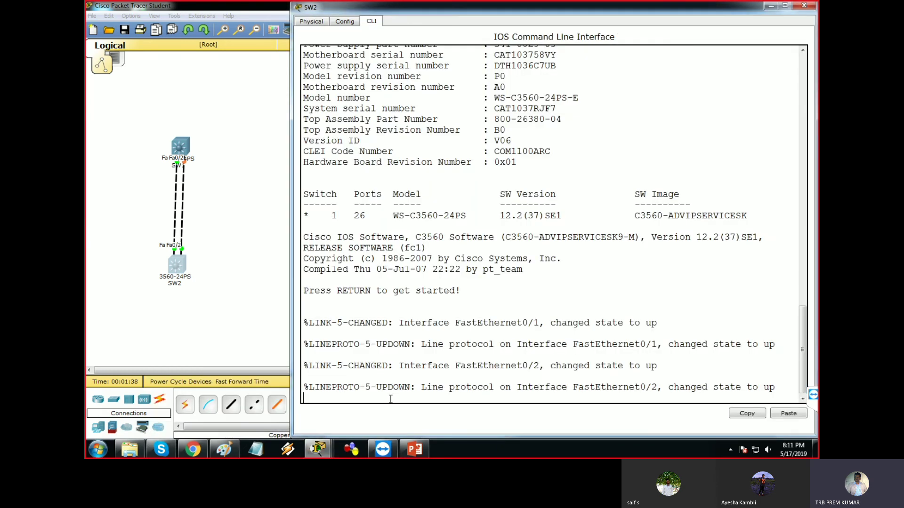
{"action": "left_click", "coordinate": [317, 450]}
{"action": "left_click", "coordinate": [331, 419]}
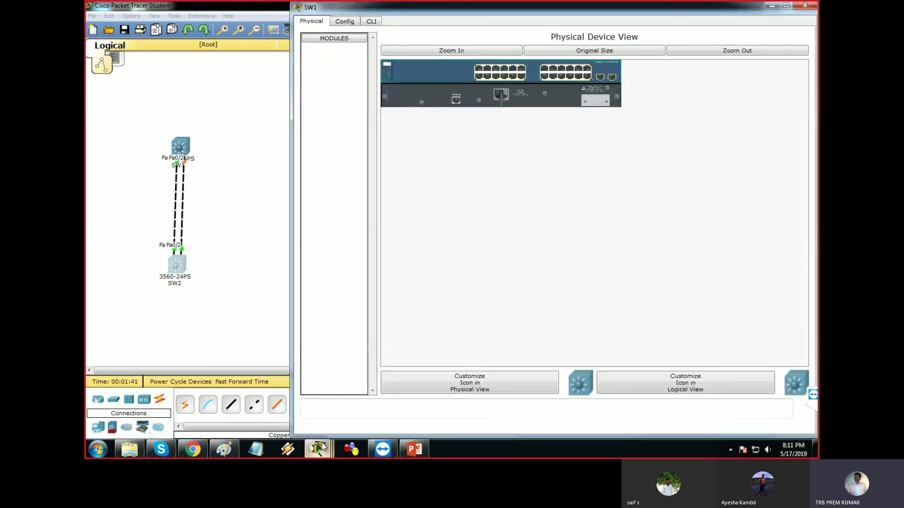
{"action": "left_click", "coordinate": [318, 450]}
{"action": "left_click", "coordinate": [390, 399]}
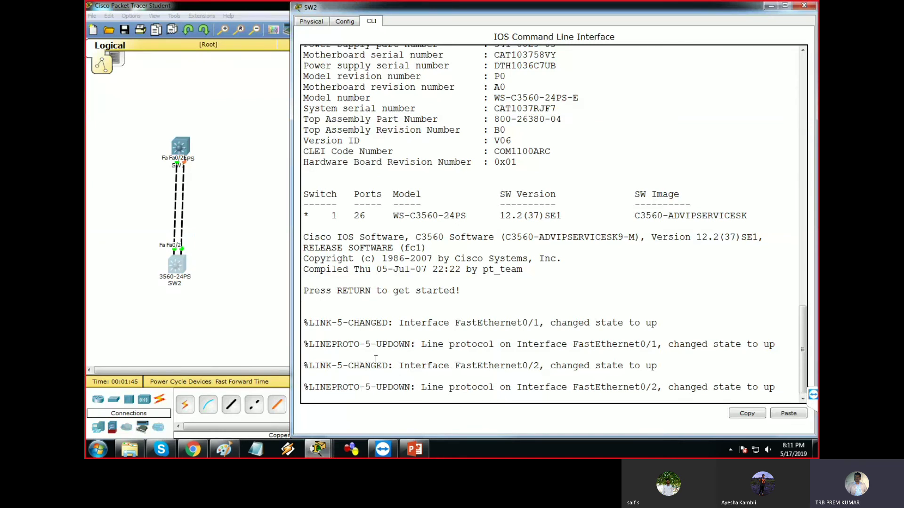
Enter privileged mode and global configuration mode on the SW2 switch
{"action": "key", "text": "Return"}
{"action": "key", "text": "Return"}
{"action": "key", "text": "Return"}
{"action": "type", "text": "en"}
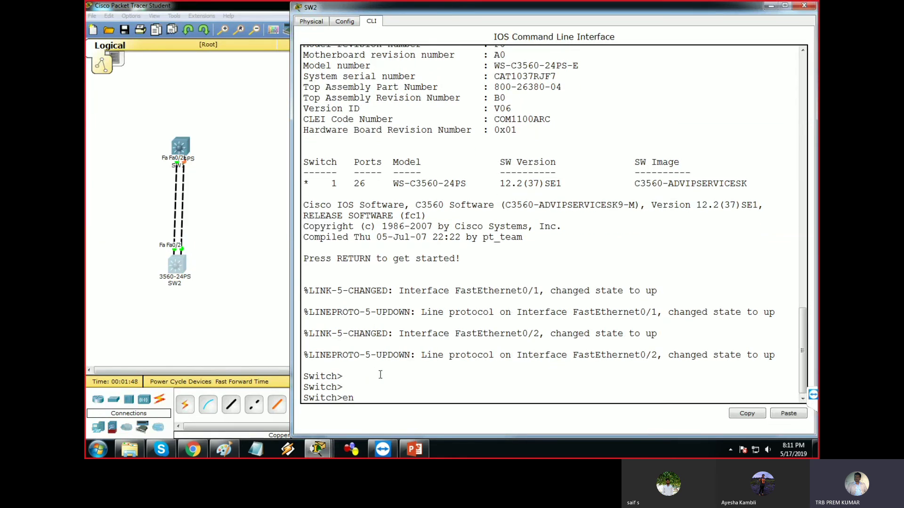
{"action": "key", "text": "Return"}
{"action": "type", "text": "conf t"}
{"action": "key", "text": "Return"}
Set the hostname of the second switch to SW2 in global configuration mode
{"action": "type", "text": "int"}
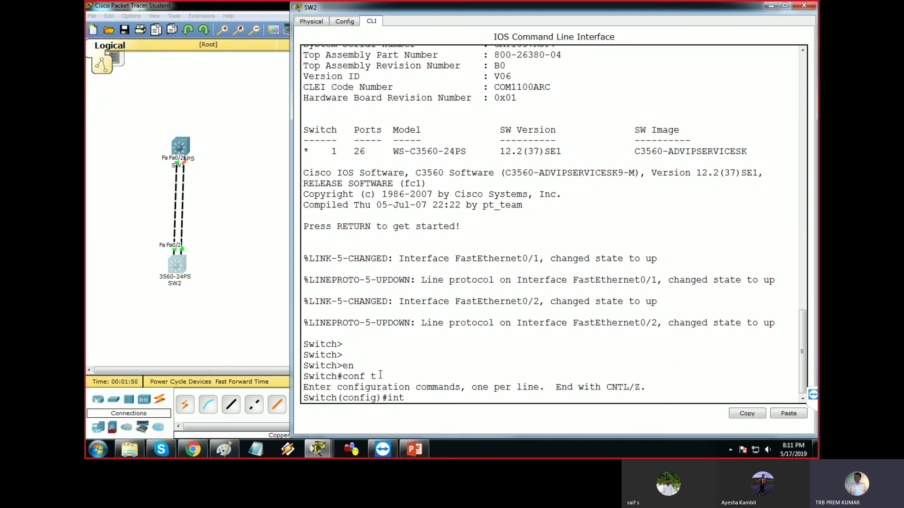
{"action": "key", "text": "Tab"}
{"action": "key", "text": "BackSpace"}
{"action": "key", "text": "BackSpace"}
{"action": "key", "text": "BackSpace"}
{"action": "key", "text": "BackSpace"}
{"action": "key", "text": "BackSpace"}
{"action": "key", "text": "BackSpace"}
{"action": "key", "text": "BackSpace"}
{"action": "key", "text": "BackSpace"}
{"action": "key", "text": "BackSpace"}
{"action": "type", "text": "hos"}
{"action": "key", "text": "Tab"}
{"action": "type", "text": "W"}
{"action": "key", "text": "BackSpace"}
{"action": "type", "text": "SW2"}
{"action": "key", "text": "Return"}
{"action": "key", "text": "Return"}
{"action": "key", "text": "Return"}
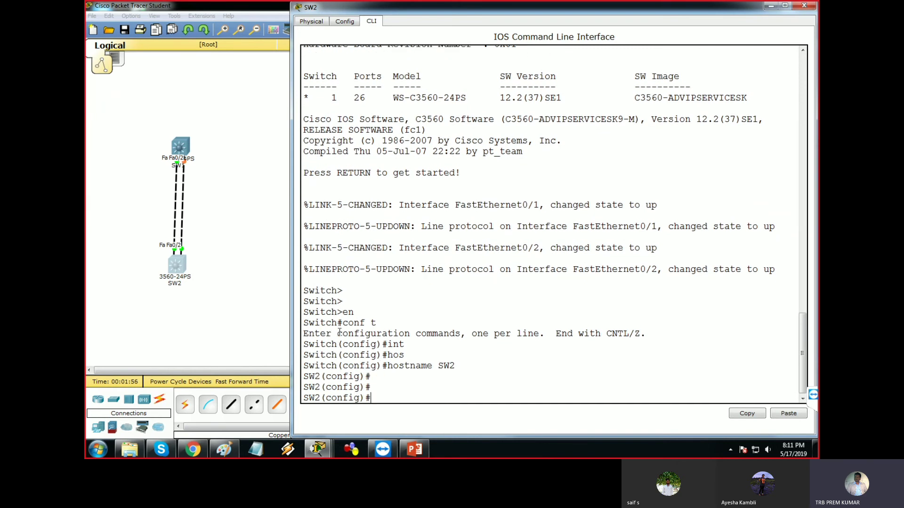
Show SW1's command line and enter global configuration mode on that switch
{"action": "mouse_move", "coordinate": [318, 449]}
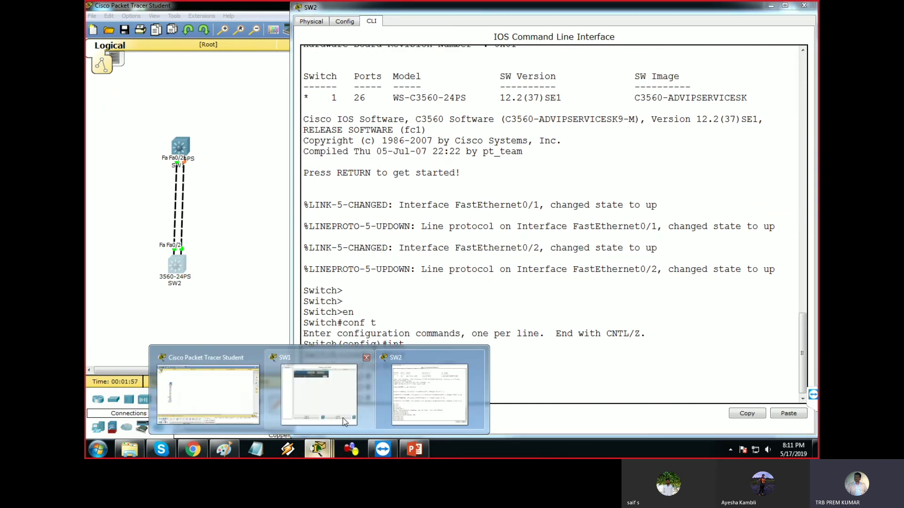
{"action": "left_click", "coordinate": [344, 422]}
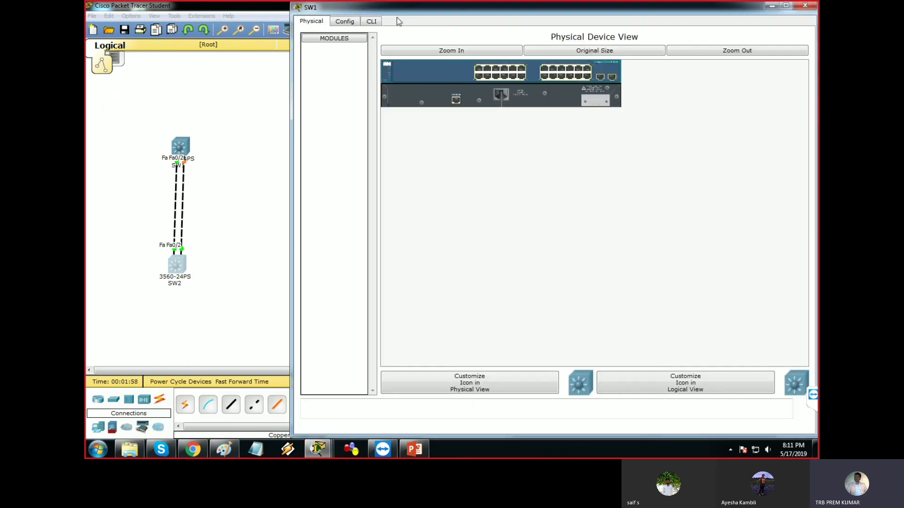
{"action": "left_click", "coordinate": [371, 22]}
{"action": "type", "text": "conf t"}
{"action": "key", "text": "Return"}
Set the hostname of the first switch to SW1
{"action": "type", "text": "ho"}
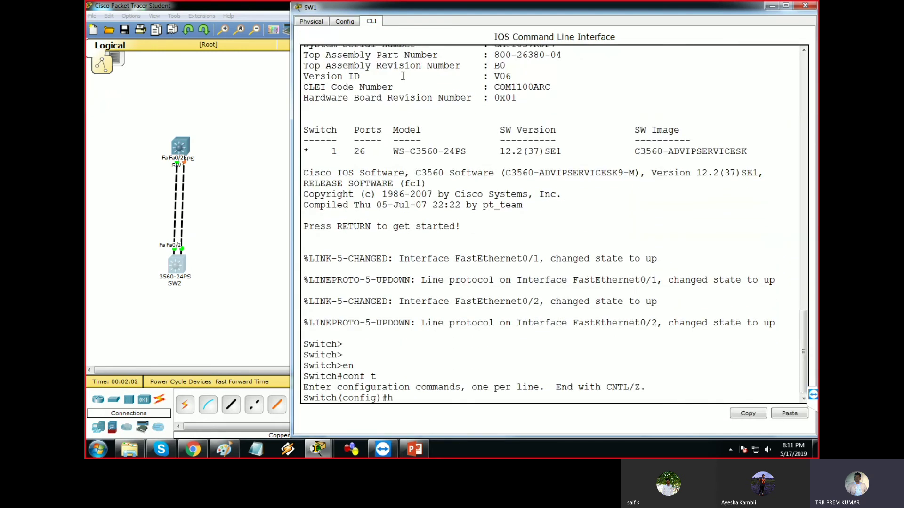
{"action": "key", "text": "Tab"}
{"action": "type", "text": "SW1"}
{"action": "key", "text": "Return"}
{"action": "key", "text": "Return"}
{"action": "key", "text": "Return"}
{"action": "key", "text": "Return"}
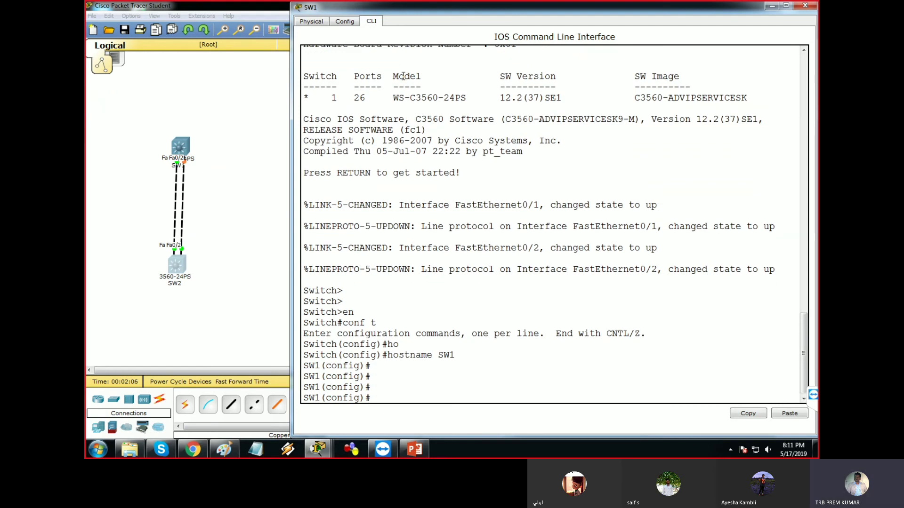
Consult the L3 EtherChannel LACP slide in PowerPoint and create interface port-channel 1 on SW1 in Packet Tracer
{"action": "left_click", "coordinate": [419, 455]}
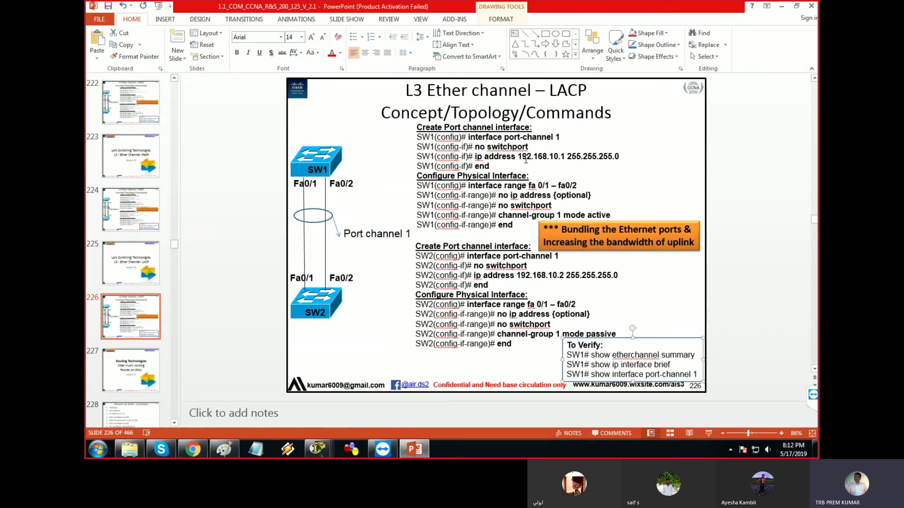
{"action": "key", "text": "alt+Tab"}
{"action": "type", "text": "int"}
{"action": "key", "text": "Tab"}
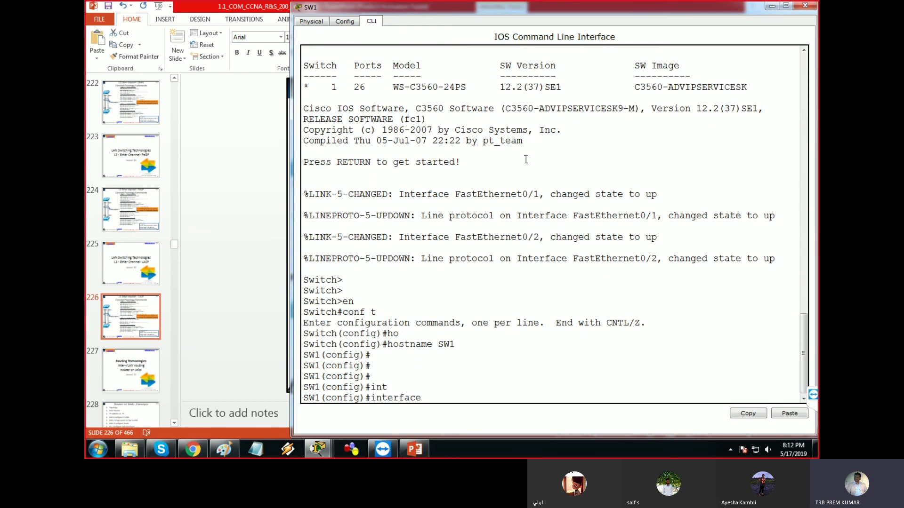
{"action": "type", "text": "PO"}
{"action": "key", "text": "Tab"}
{"action": "type", "text": "1"}
{"action": "key", "text": "Return"}
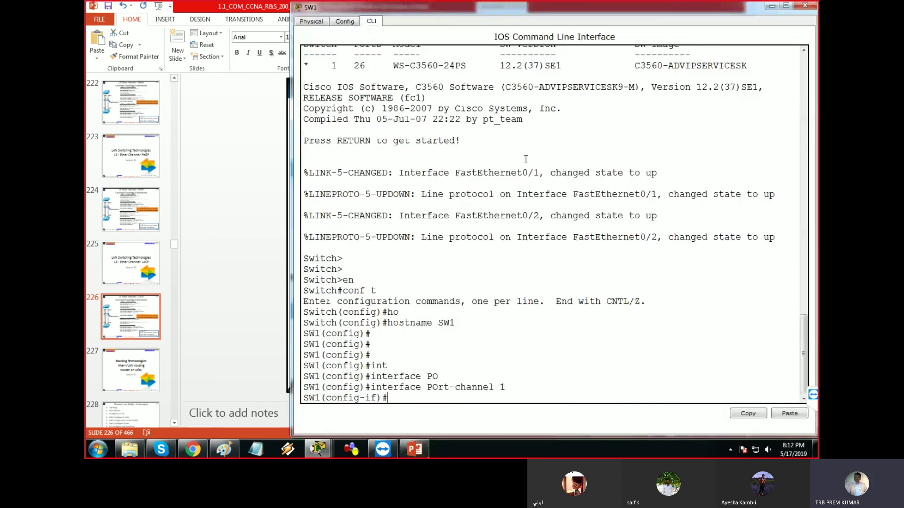
Make port-channel 1 on SW1 a routed port with no switchport and assign it IP address 192.168.10.1 255.255.255.0
{"action": "type", "text": "NO SWI"}
{"action": "key", "text": "Tab"}
{"action": "key", "text": "Return"}
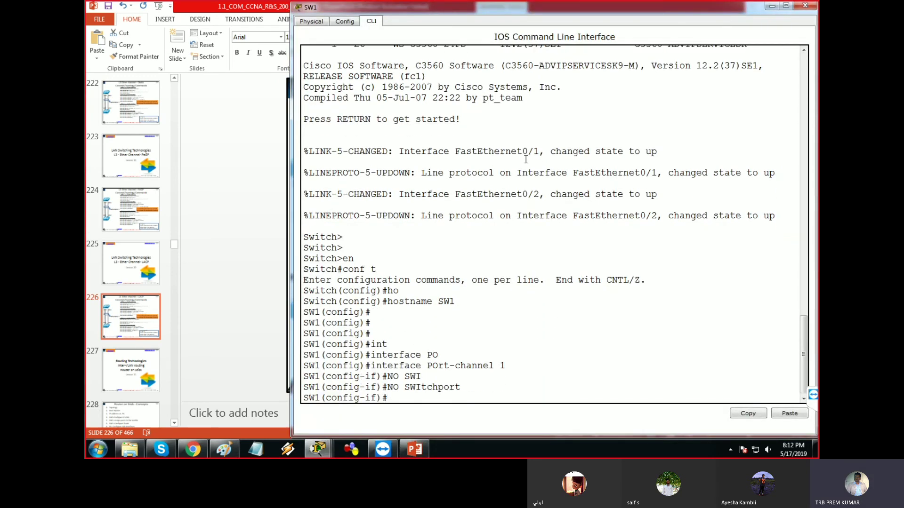
{"action": "type", "text": "ip ad"}
{"action": "key", "text": "Tab"}
{"action": "type", "text": "192.168.10.1"}
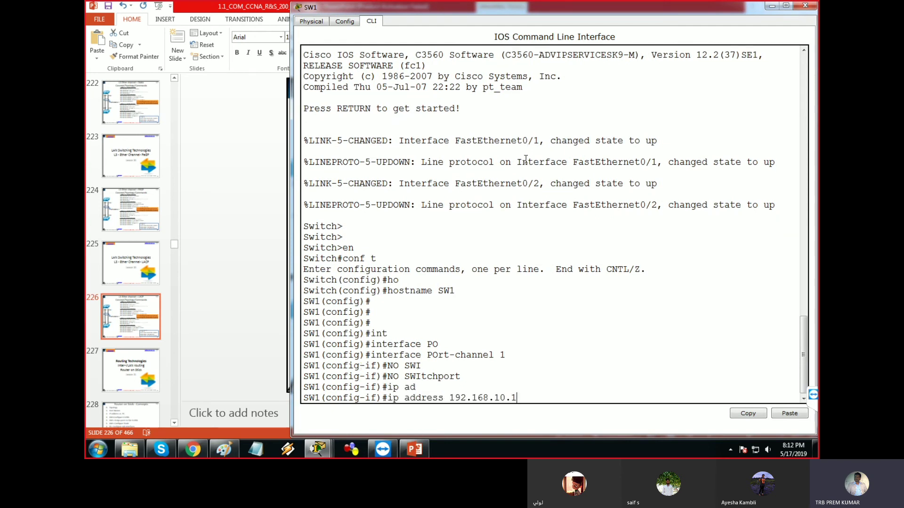
{"action": "type", "text": " 255.255.255.0"}
{"action": "key", "text": "Return"}
Enable port-channel 1 with no shut and exit to SW1's global configuration mode
{"action": "type", "text": "no shut"}
{"action": "key", "text": "Return"}
{"action": "type", "text": "exui"}
{"action": "key", "text": "BackSpace"}
{"action": "key", "text": "BackSpace"}
{"action": "type", "text": "it"}
{"action": "key", "text": "Return"}
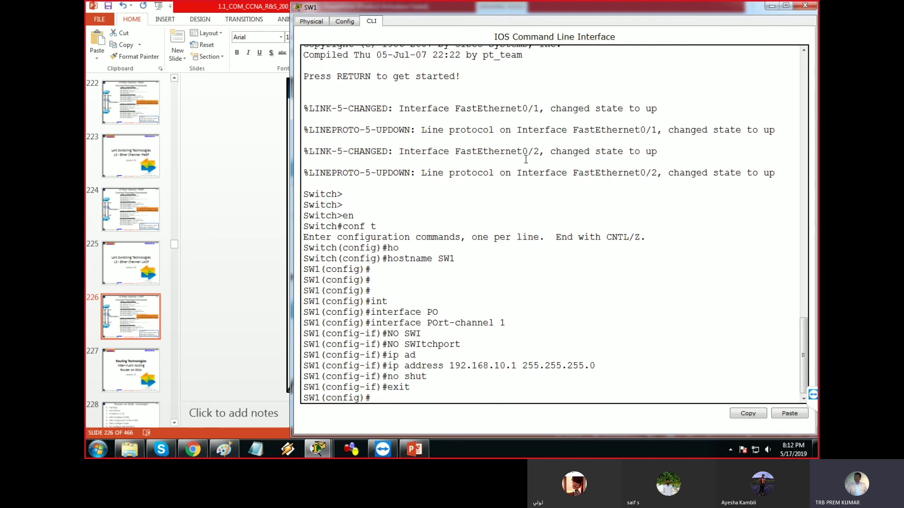
Enter interface range configuration on SW1 for fastEthernet 0/1 - fastEthernet 0/2
{"action": "type", "text": "int"}
{"action": "key", "text": "Tab"}
{"action": "type", "text": "r"}
{"action": "key", "text": "Tab"}
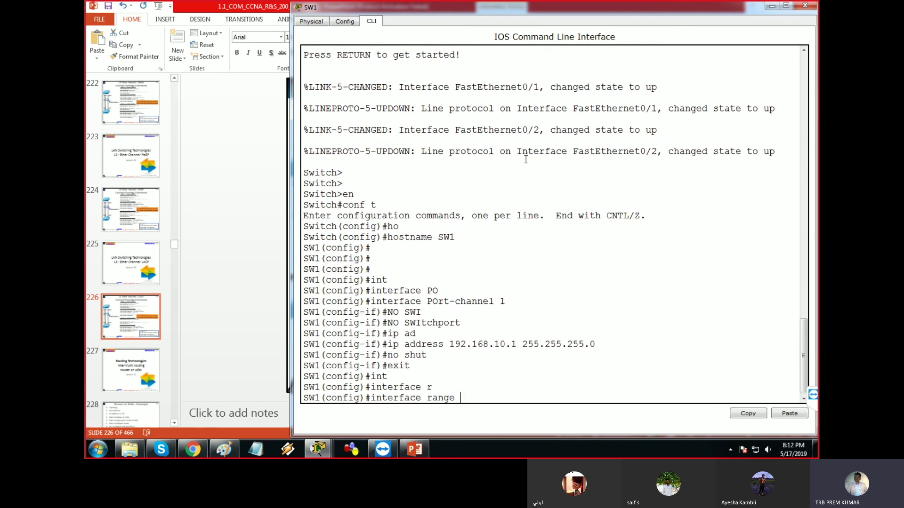
{"action": "type", "text": "f"}
{"action": "key", "text": "Tab"}
{"action": "type", "text": "0/1"}
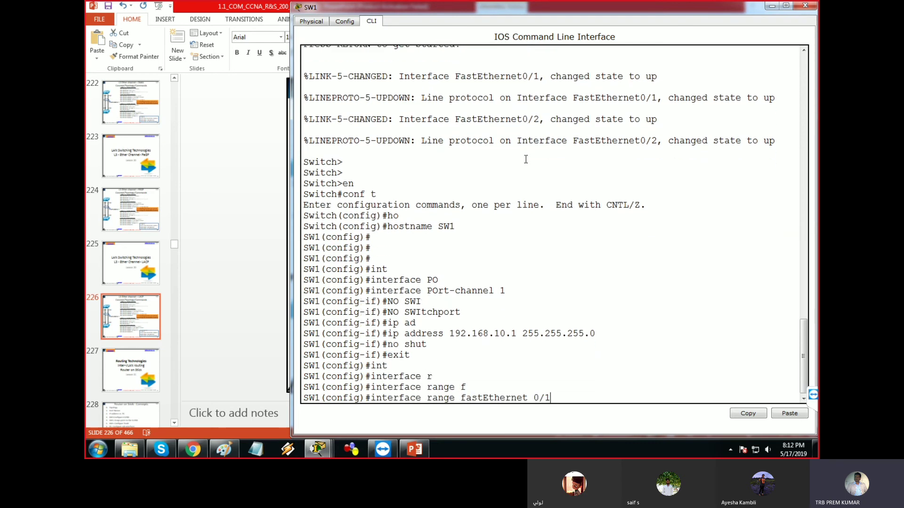
{"action": "type", "text": " - f"}
{"action": "key", "text": "Tab"}
{"action": "type", "text": "0/2"}
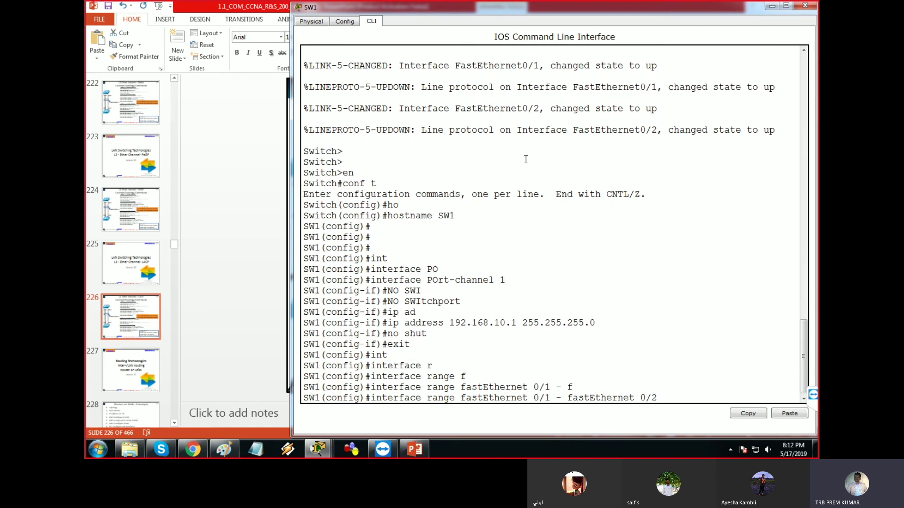
{"action": "key", "text": "Return"}
Check the L3 EtherChannel slide again and apply no switchport to SW1's FastEthernet0/1 and 0/2 interface range
{"action": "type", "text": "no"}
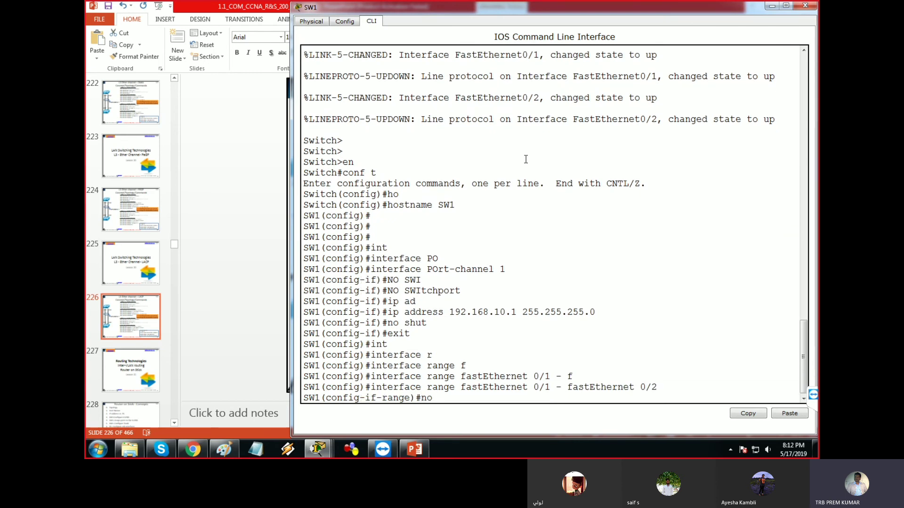
{"action": "key", "text": "alt+Tab"}
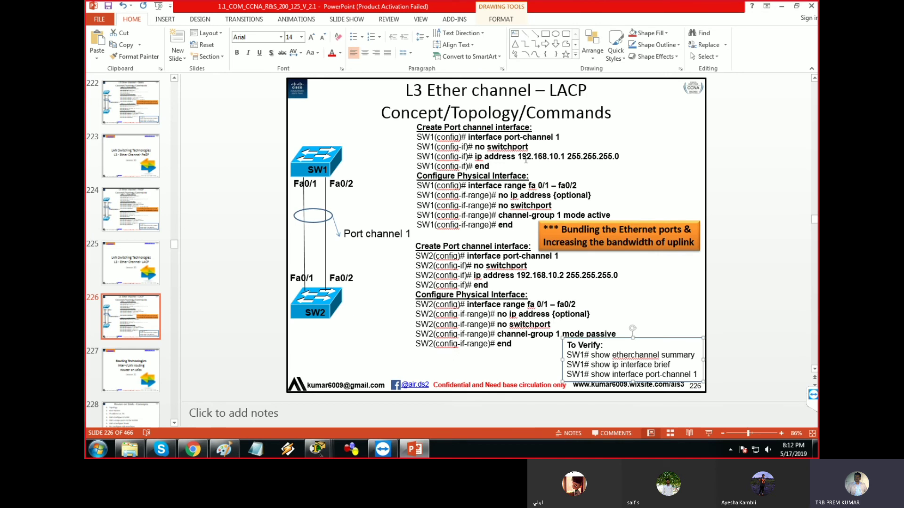
{"action": "key", "text": "alt+Tab"}
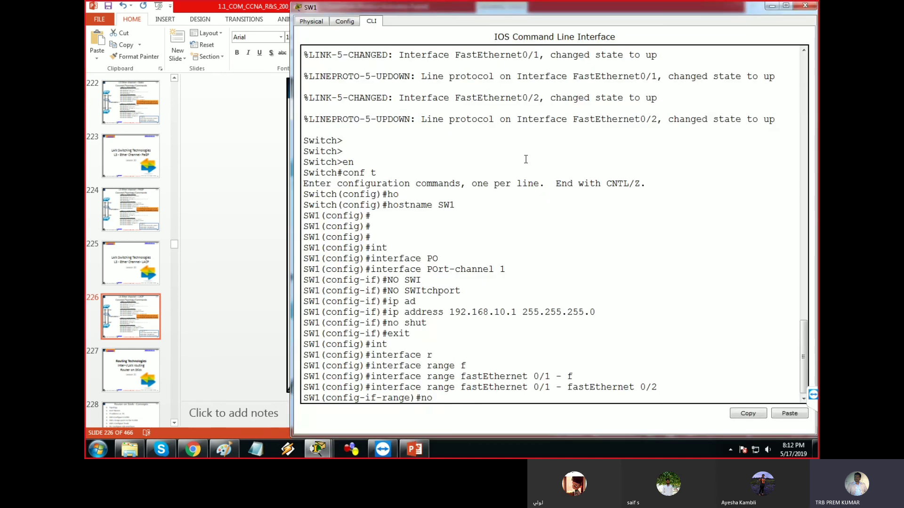
{"action": "type", "text": "s"}
{"action": "key", "text": "Tab"}
{"action": "type", "text": "w"}
{"action": "key", "text": "Tab"}
{"action": "key", "text": "Return"}
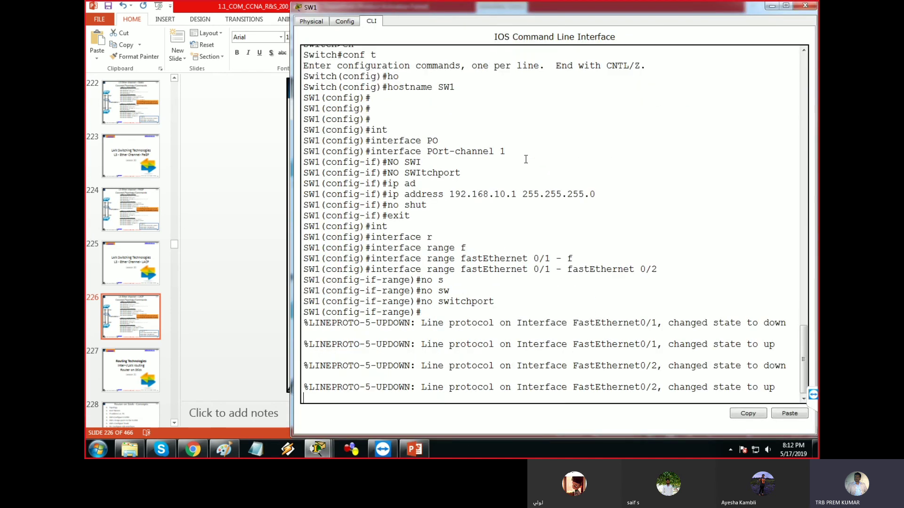
Add SW1's FastEthernet0/1 and 0/2 range to the EtherChannel with channel-group 1 mode active
{"action": "key", "text": "Return"}
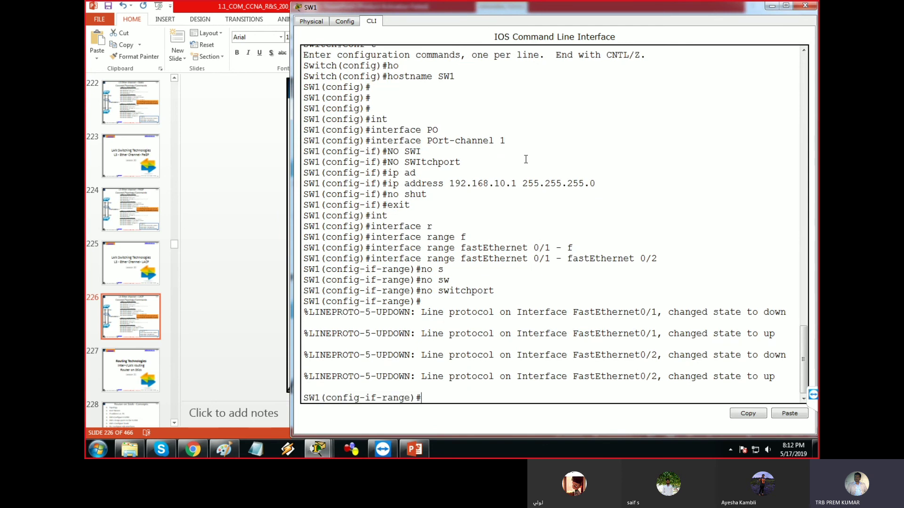
{"action": "key", "text": "alt+Tab"}
{"action": "key", "text": "alt+Tab"}
{"action": "type", "text": "chan"}
{"action": "key", "text": "Tab"}
{"action": "type", "text": "n"}
{"action": "key", "text": "Tab"}
{"action": "key", "text": "Tab"}
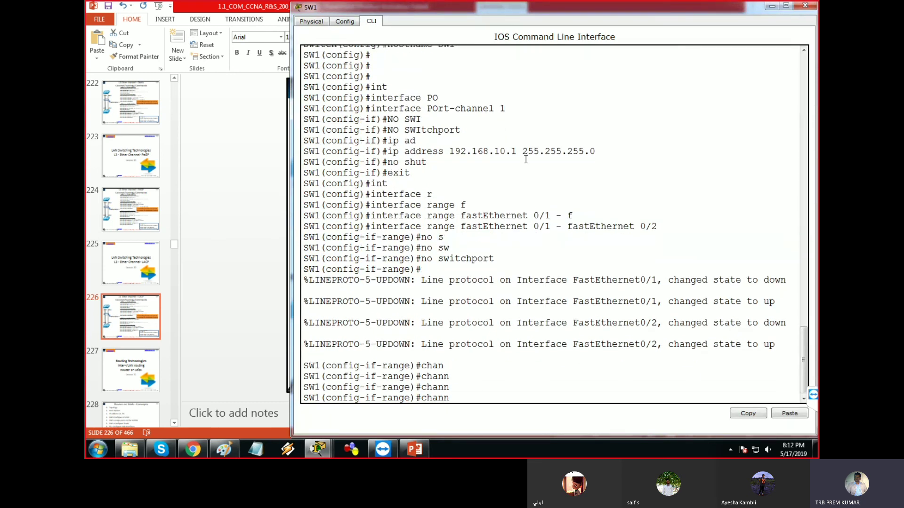
{"action": "type", "text": "el-g"}
{"action": "key", "text": "Tab"}
{"action": "type", "text": "1 mo"}
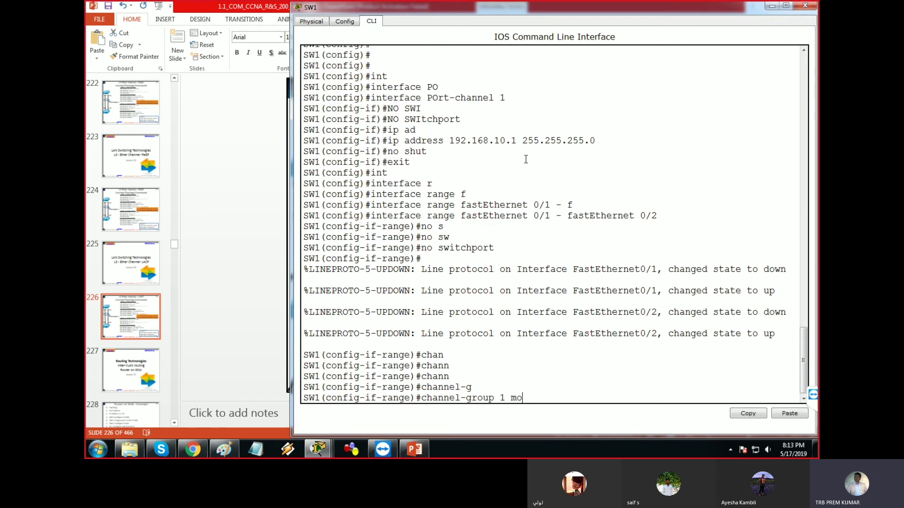
{"action": "key", "text": "Tab"}
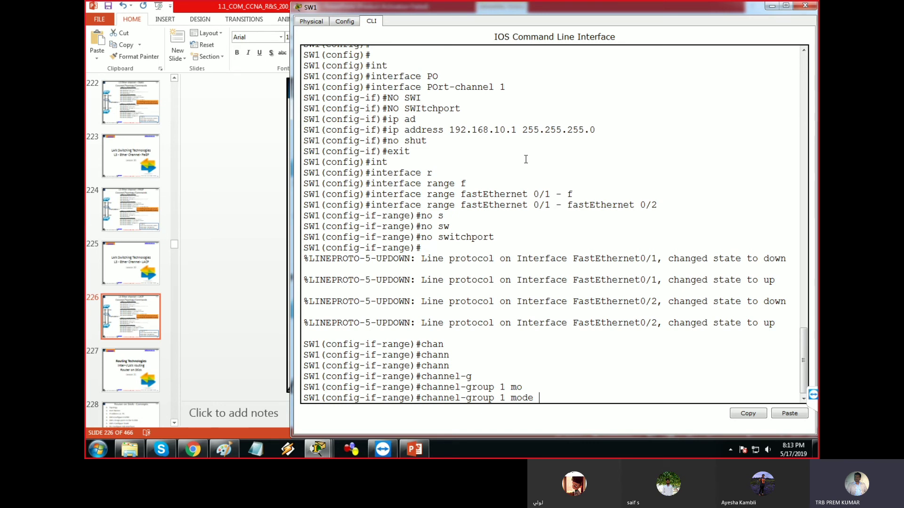
{"action": "type", "text": "ac"}
{"action": "key", "text": "Tab"}
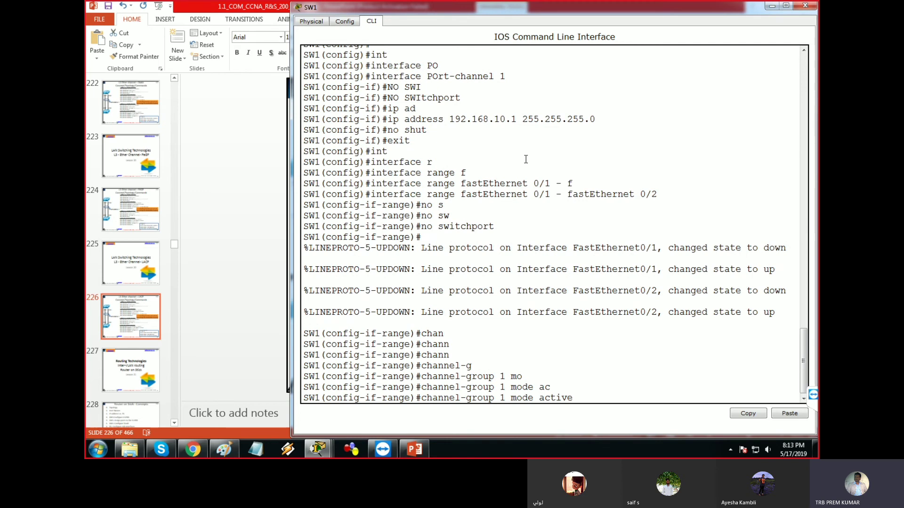
{"action": "key", "text": "Return"}
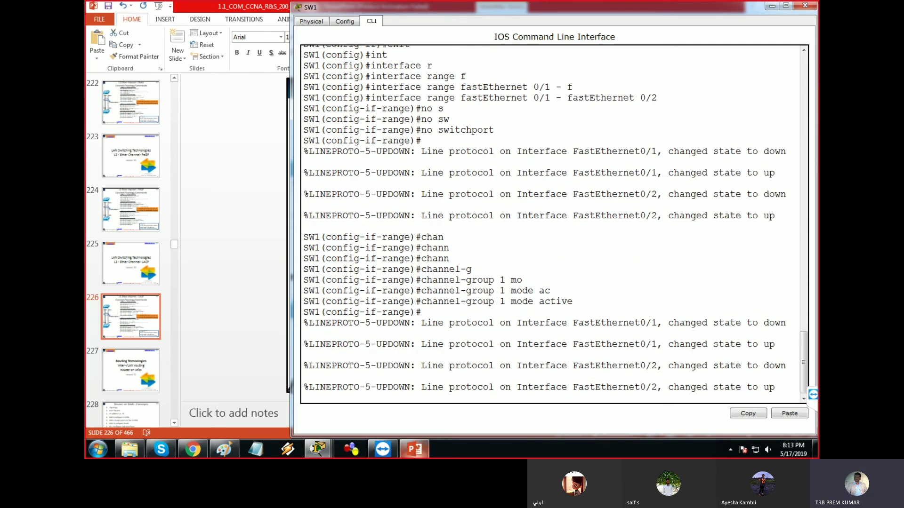
Check the L3 EtherChannel LACP slide and enter interface port-channel 1 configuration on SW2
{"action": "left_click", "coordinate": [415, 449]}
{"action": "mouse_move", "coordinate": [320, 449]}
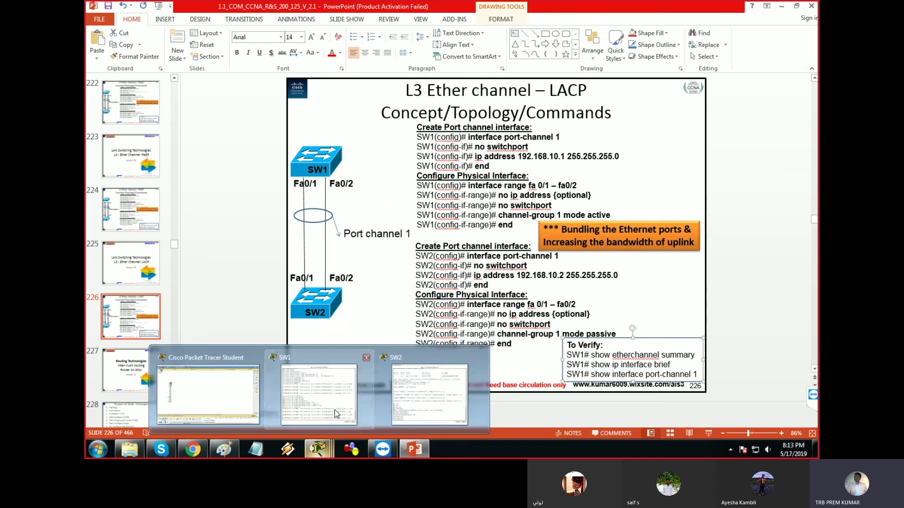
{"action": "left_click", "coordinate": [405, 392]}
{"action": "type", "text": "int"}
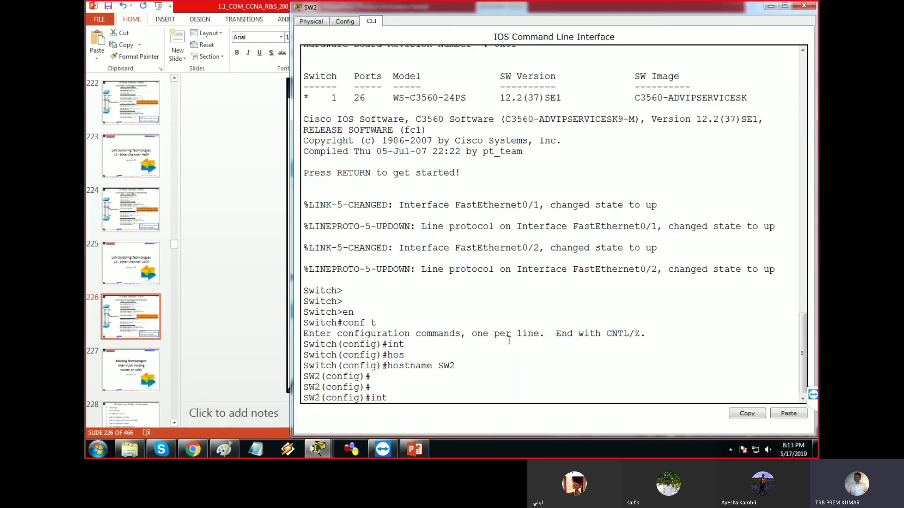
{"action": "key", "text": "Tab"}
{"action": "type", "text": "f"}
{"action": "key", "text": "Tab"}
{"action": "key", "text": "BackSpace"}
{"action": "key", "text": "BackSpace"}
{"action": "key", "text": "BackSpace"}
{"action": "key", "text": "BackSpace"}
{"action": "key", "text": "BackSpace"}
{"action": "key", "text": "BackSpace"}
{"action": "key", "text": "BackSpace"}
{"action": "key", "text": "BackSpace"}
{"action": "key", "text": "BackSpace"}
{"action": "key", "text": "BackSpace"}
{"action": "key", "text": "BackSpace"}
{"action": "key", "text": "BackSpace"}
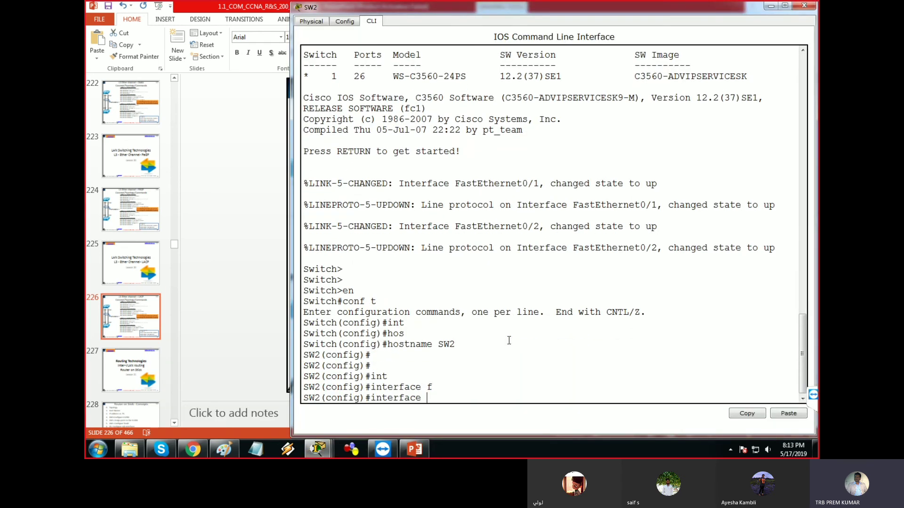
{"action": "type", "text": "po"}
{"action": "key", "text": "Tab"}
{"action": "type", "text": "1"}
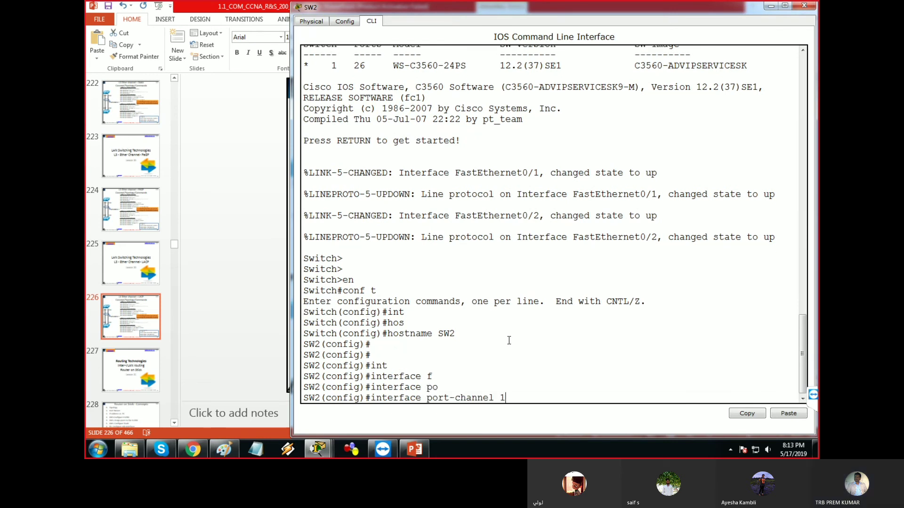
{"action": "key", "text": "Return"}
{"action": "type", "text": "ip ad"}
{"action": "key", "text": "Tab"}
{"action": "type", "text": "9"}
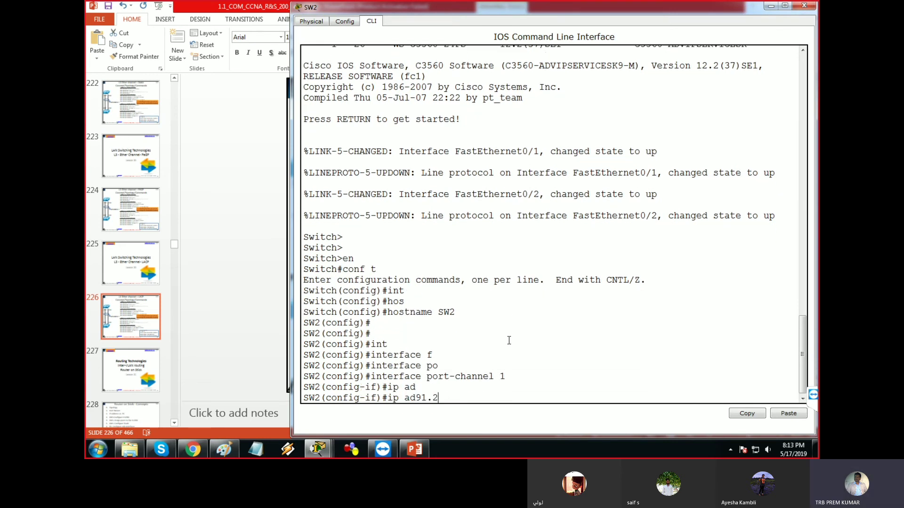
{"action": "key", "text": "BackSpace"}
{"action": "key", "text": "Tab"}
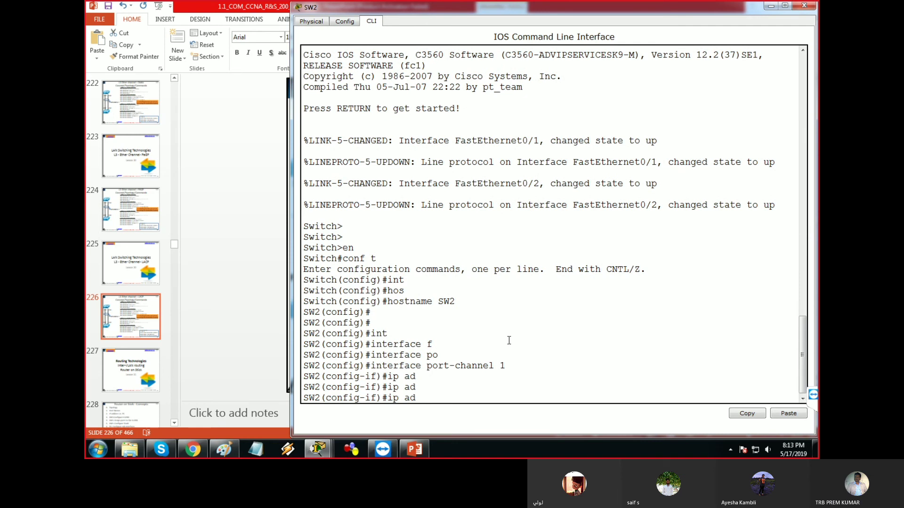
{"action": "type", "text": "d"}
{"action": "key", "text": "Tab"}
{"action": "key", "text": "BackSpace"}
{"action": "key", "text": "BackSpace"}
{"action": "key", "text": "BackSpace"}
{"action": "key", "text": "BackSpace"}
{"action": "key", "text": "BackSpace"}
{"action": "key", "text": "BackSpace"}
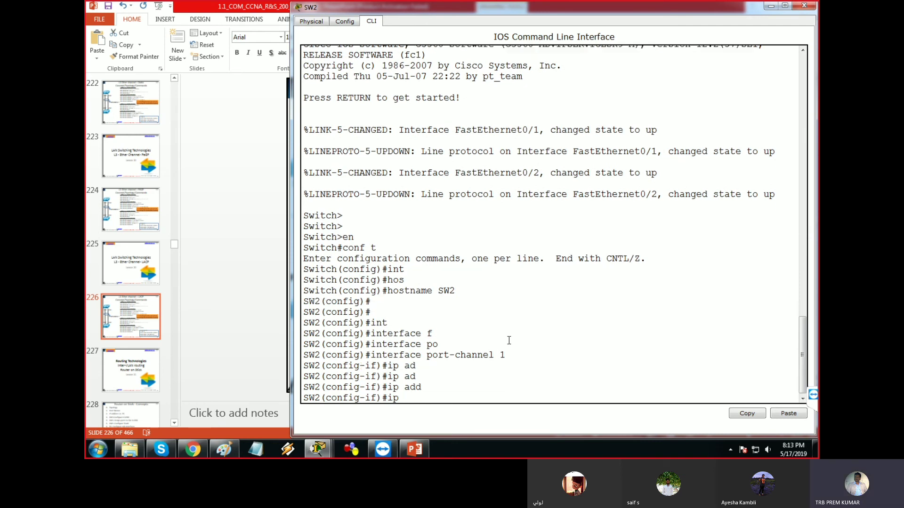
Make port-channel 1 on SW2 a routed port with no switchport and assign it IP address 192.168.10.2 255.255.255.0
{"action": "type", "text": "no swi"}
{"action": "key", "text": "Tab"}
{"action": "key", "text": "Return"}
{"action": "type", "text": "no"}
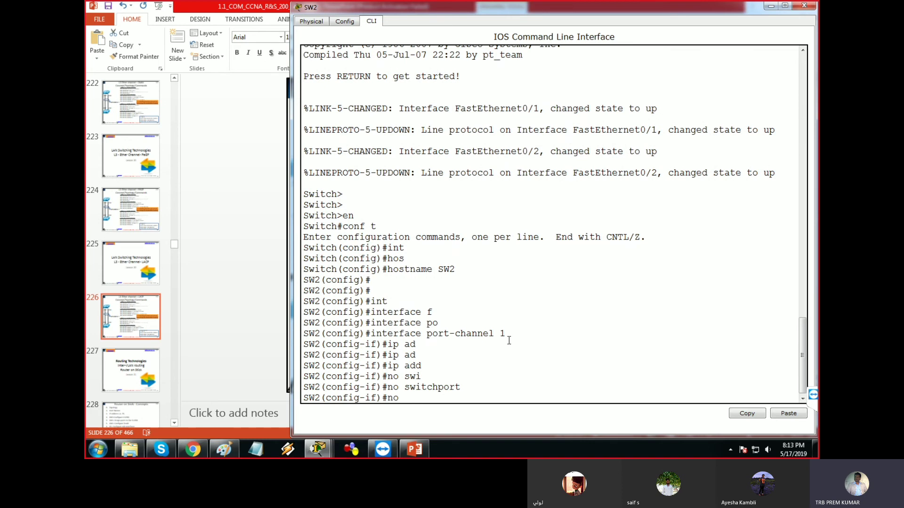
{"action": "key", "text": "BackSpace"}
{"action": "key", "text": "BackSpace"}
{"action": "type", "text": "d"}
{"action": "key", "text": "Tab"}
{"action": "type", "text": "192.168,.10"}
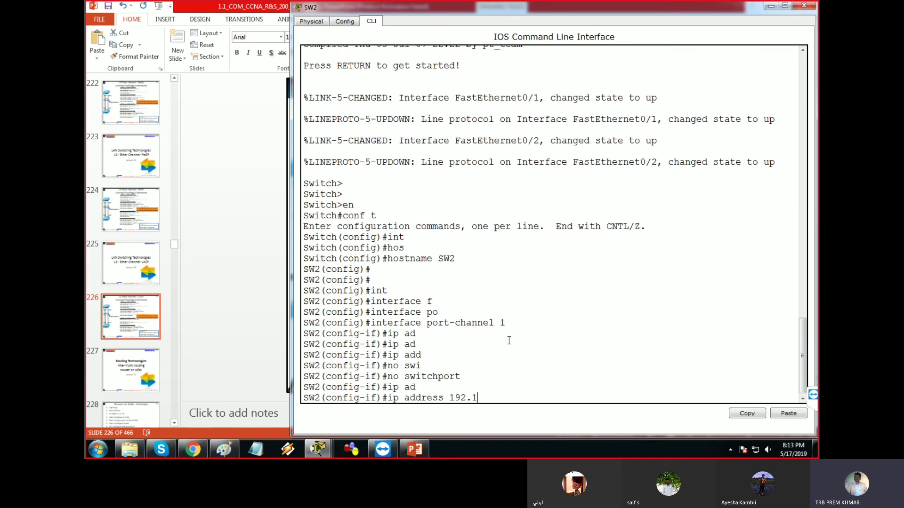
{"action": "key", "text": "BackSpace"}
{"action": "key", "text": "BackSpace"}
{"action": "key", "text": "BackSpace"}
{"action": "key", "text": "BackSpace"}
{"action": "type", "text": ".10.2 255.255.255.0"}
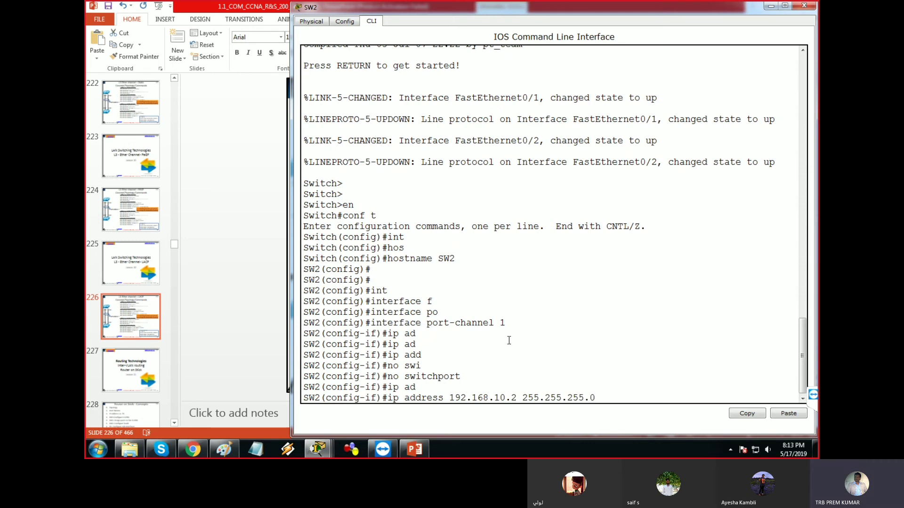
{"action": "key", "text": "Return"}
Enable port-channel 1 on SW2 with no shut and exit to global configuration mode
{"action": "type", "text": "no shut"}
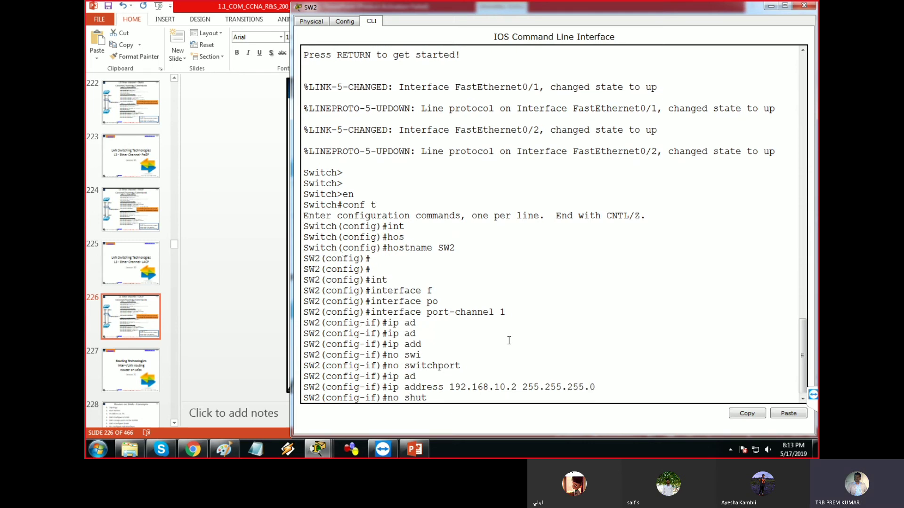
{"action": "key", "text": "Return"}
{"action": "type", "text": "exi"}
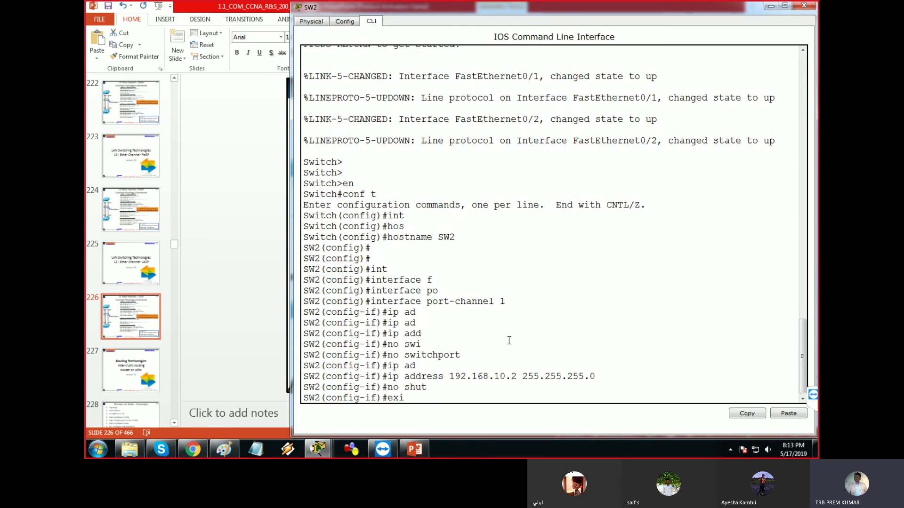
{"action": "type", "text": "t"}
{"action": "key", "text": "Return"}
{"action": "key", "text": "Return"}
{"action": "key", "text": "Return"}
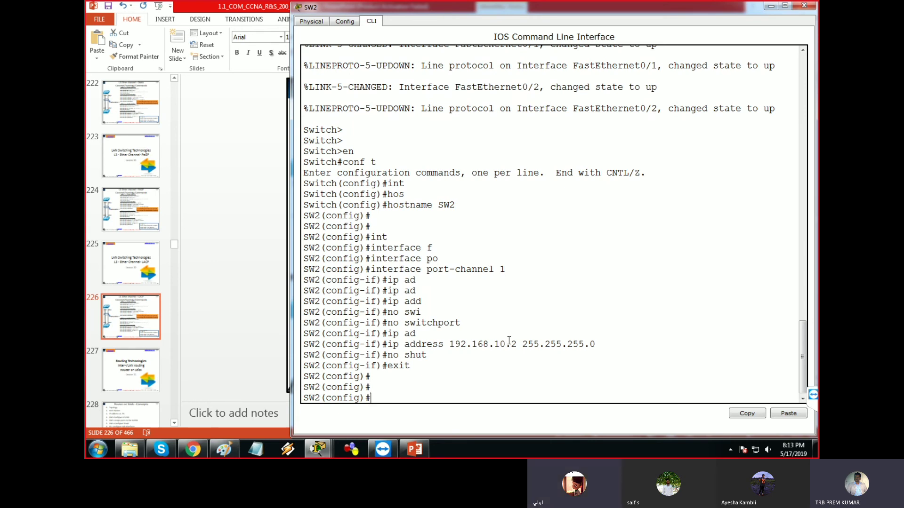
Enter interface range configuration on SW2 for fastEthernet 0/1 - fastEthernet 0/2
{"action": "type", "text": "int"}
{"action": "key", "text": "Tab"}
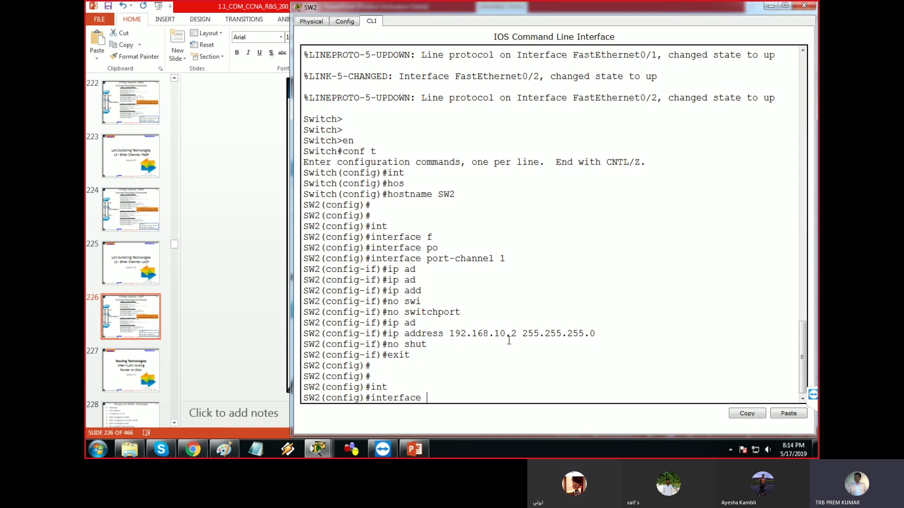
{"action": "type", "text": "f"}
{"action": "key", "text": "Tab"}
{"action": "key", "text": "BackSpace"}
{"action": "key", "text": "BackSpace"}
{"action": "key", "text": "BackSpace"}
{"action": "key", "text": "BackSpace"}
{"action": "key", "text": "BackSpace"}
{"action": "key", "text": "BackSpace"}
{"action": "key", "text": "BackSpace"}
{"action": "key", "text": "BackSpace"}
{"action": "key", "text": "BackSpace"}
{"action": "key", "text": "BackSpace"}
{"action": "key", "text": "BackSpace"}
{"action": "key", "text": "BackSpace"}
{"action": "type", "text": "tr"}
{"action": "key", "text": "Tab"}
{"action": "key", "text": "BackSpace"}
{"action": "key", "text": "BackSpace"}
{"action": "type", "text": "range"}
{"action": "key", "text": "Tab"}
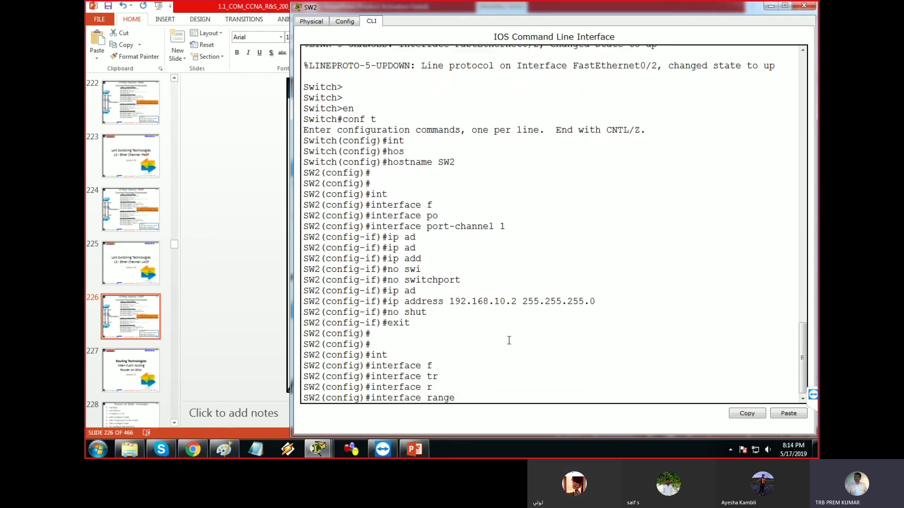
{"action": "type", "text": "f"}
{"action": "key", "text": "Tab"}
{"action": "type", "text": "0/1 - f"}
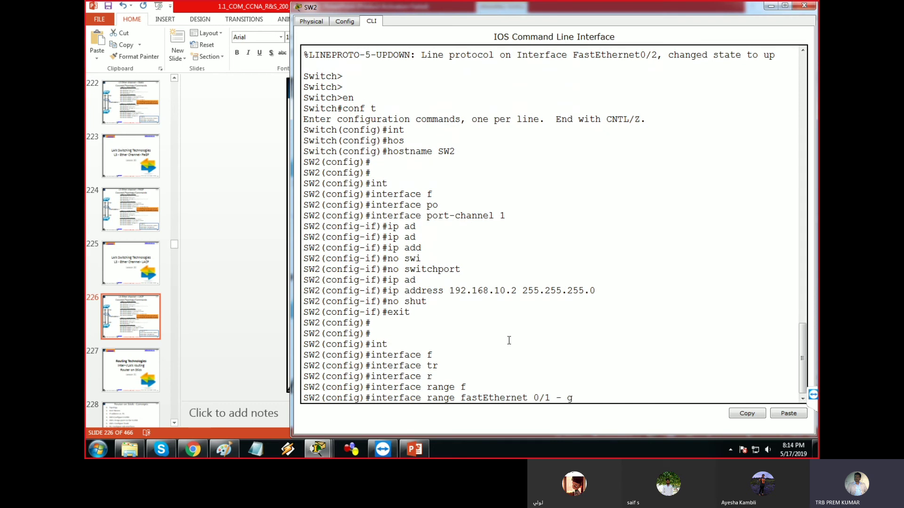
{"action": "key", "text": "Tab"}
{"action": "type", "text": "0/2"}
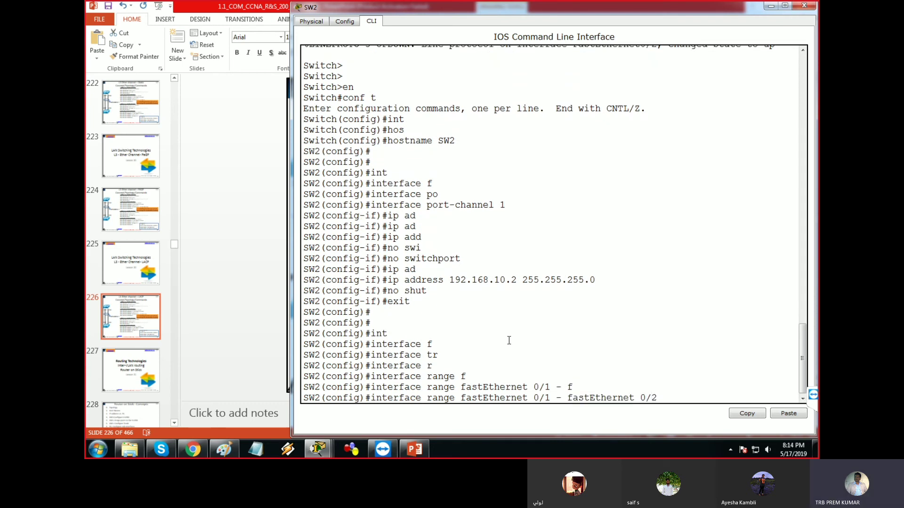
{"action": "key", "text": "Return"}
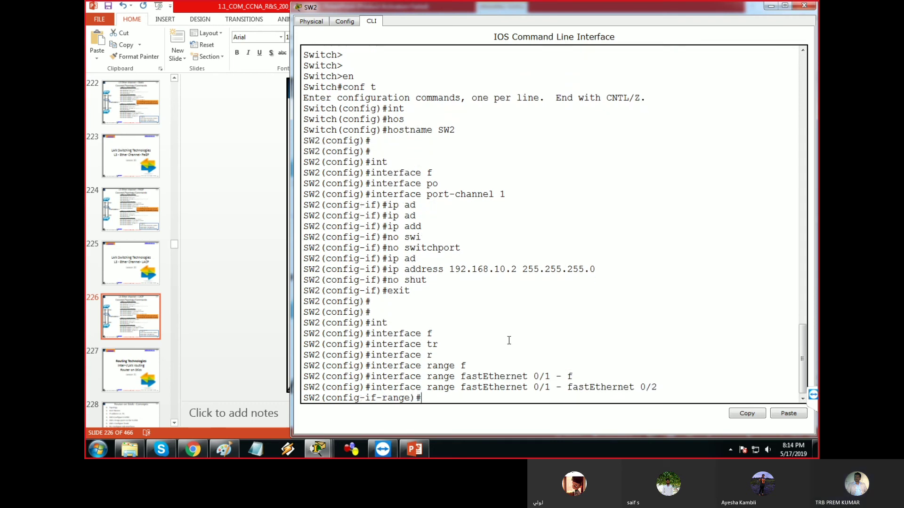
Apply no switchport to SW2's FastEthernet0/1 and 0/2 interface range
{"action": "type", "text": "no swi"}
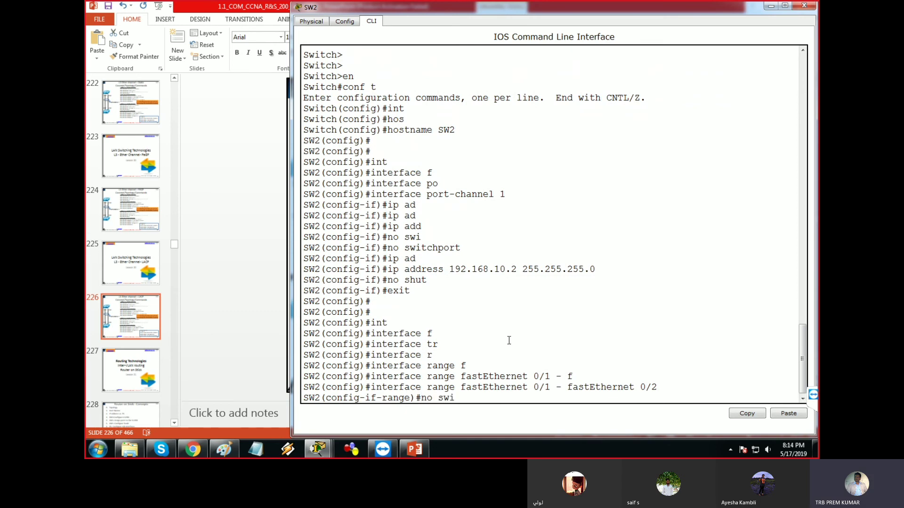
{"action": "key", "text": "Tab"}
{"action": "key", "text": "Return"}
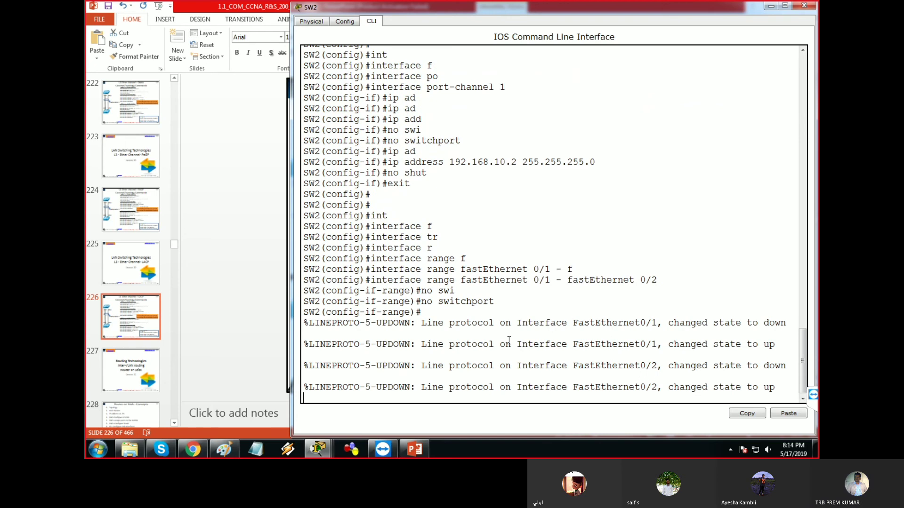
{"action": "key", "text": "Up"}
{"action": "key", "text": "Up"}
{"action": "key", "text": "Up"}
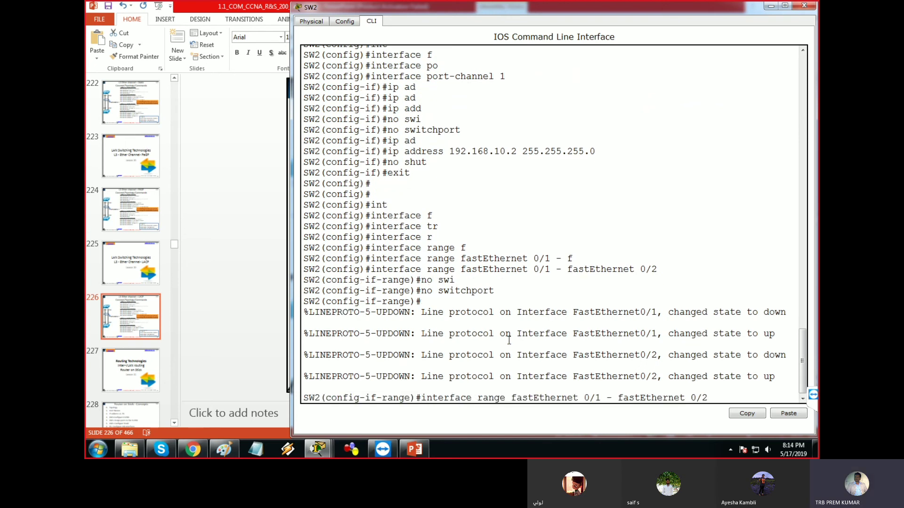
{"action": "key", "text": "BackSpace"}
{"action": "key", "text": "BackSpace"}
{"action": "key", "text": "BackSpace"}
{"action": "key", "text": "BackSpace"}
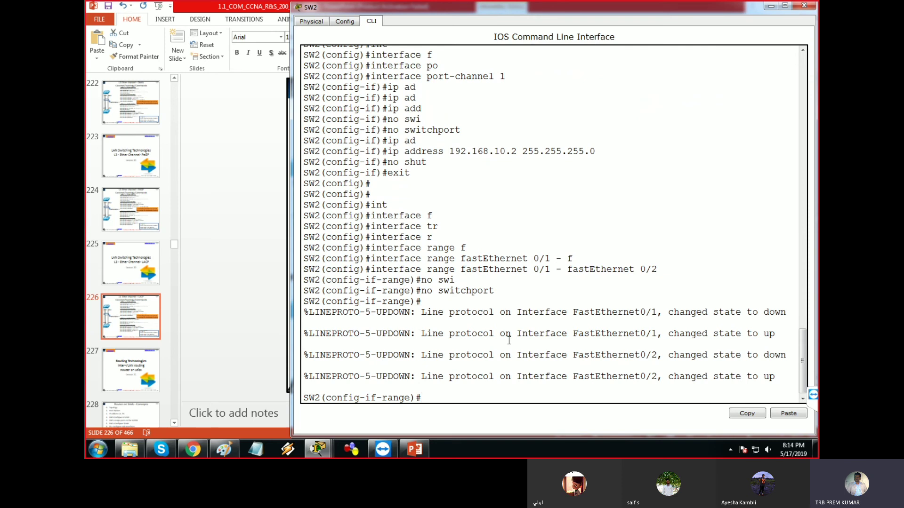
Add SW2's FastEthernet0/1 and 0/2 range to the EtherChannel with channel-group 1 mode passive
{"action": "type", "text": "channel-g"}
{"action": "key", "text": "Tab"}
{"action": "type", "text": "1 mo"}
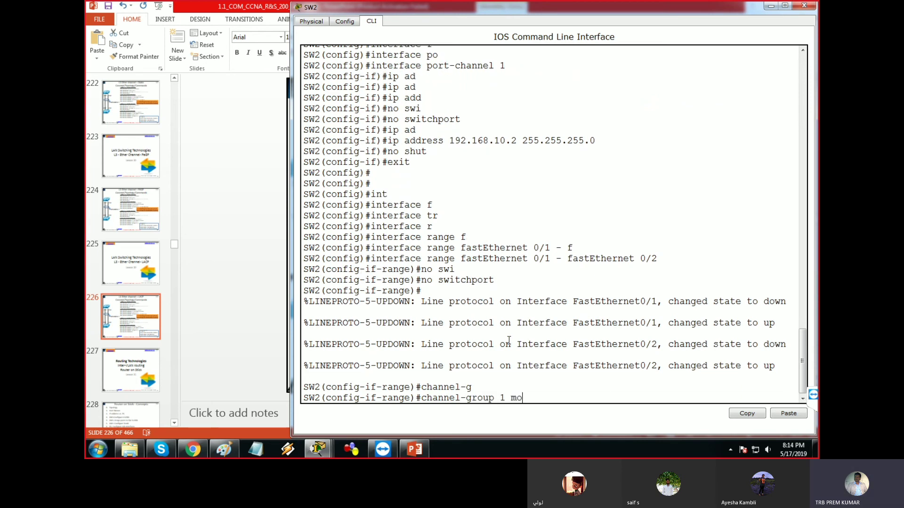
{"action": "key", "text": "Tab"}
{"action": "type", "text": "pass"}
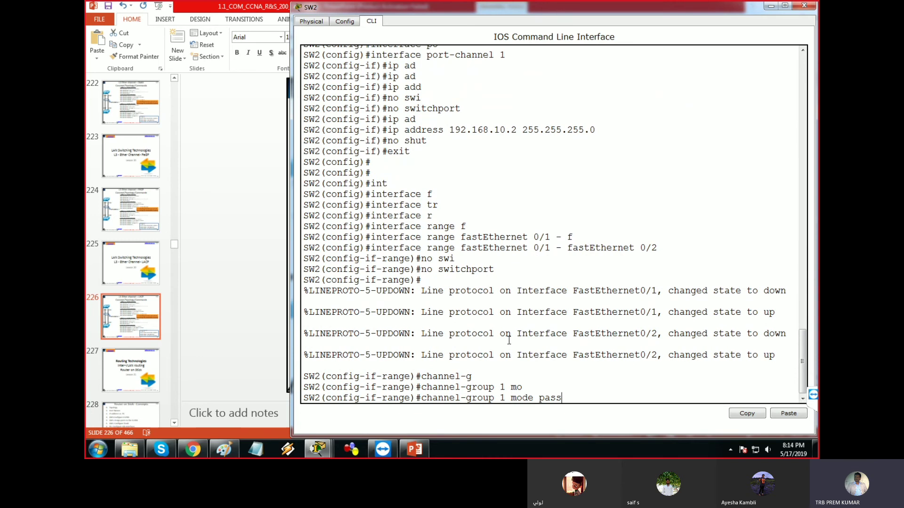
{"action": "key", "text": "Tab"}
{"action": "key", "text": "Return"}
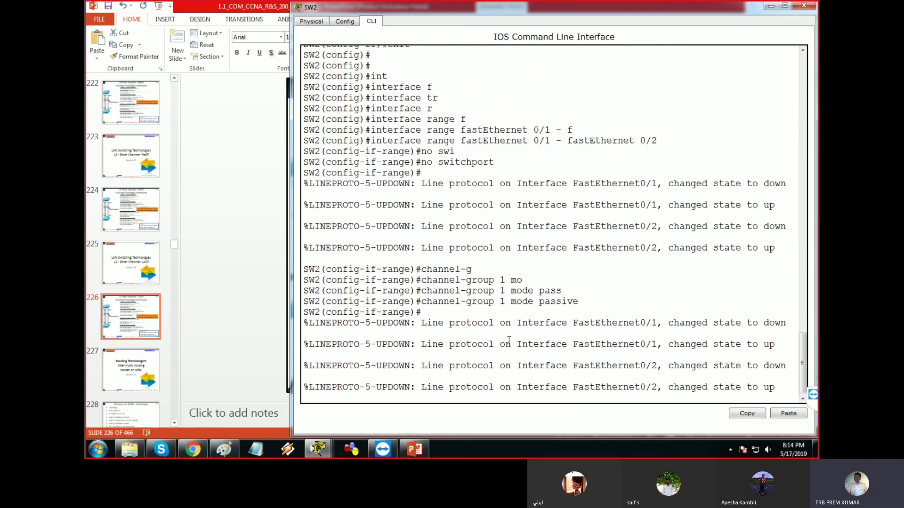
Exit interface range and global configuration on SW2 to return to privileged EXEC mode
{"action": "type", "text": "exit"}
{"action": "key", "text": "Return"}
{"action": "key", "text": "Return"}
{"action": "type", "text": "exit"}
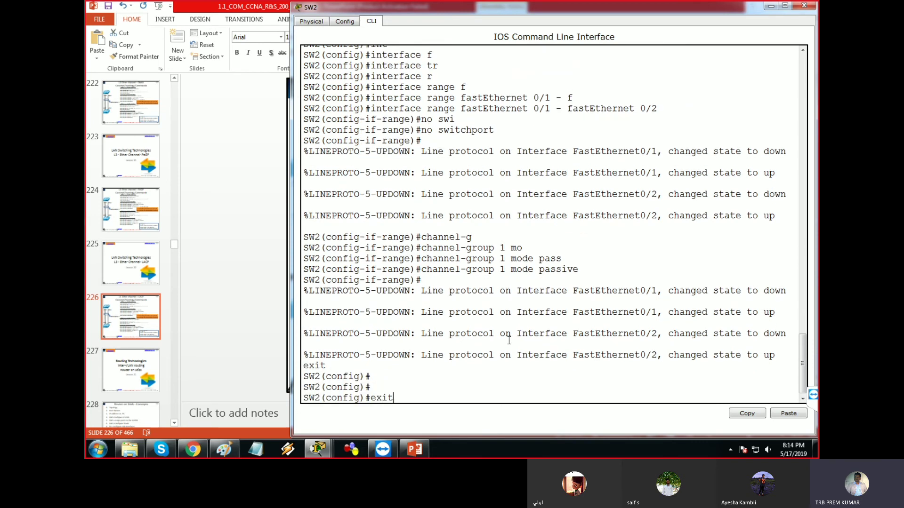
{"action": "key", "text": "Return"}
Run show ip interface brief on SW2 and examine the Port-channel 1 entry's address and status
{"action": "type", "text": "show "}
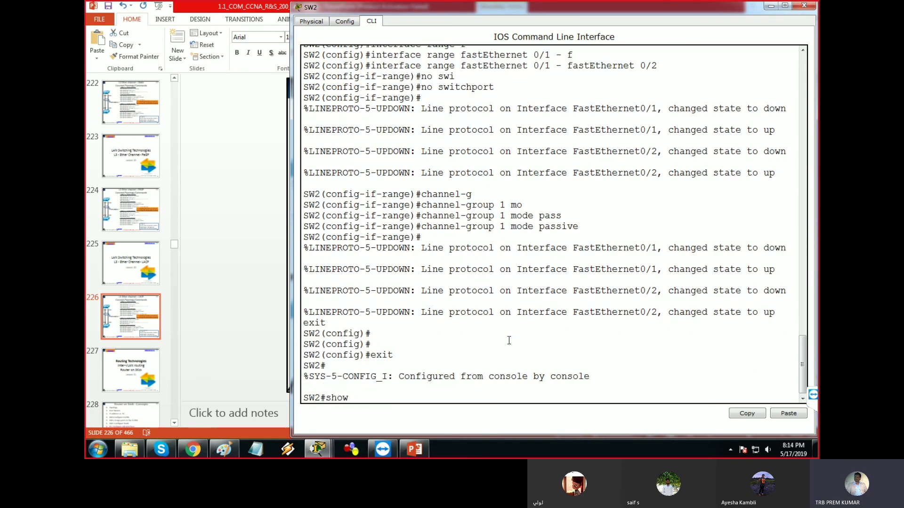
{"action": "type", "text": "ip int"}
{"action": "key", "text": "Tab"}
{"action": "type", "text": "b"}
{"action": "key", "text": "Return"}
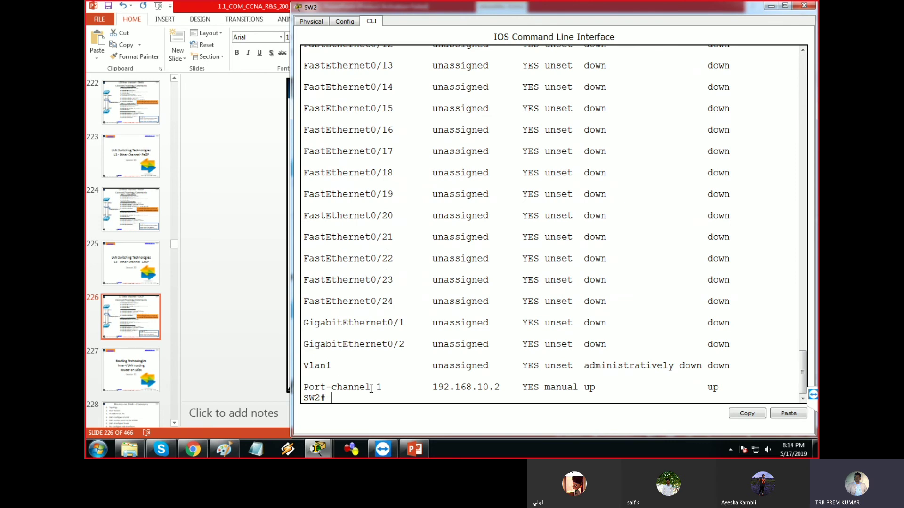
{"action": "left_click_drag", "start_coordinate": [320, 388], "coordinate": [472, 405]}
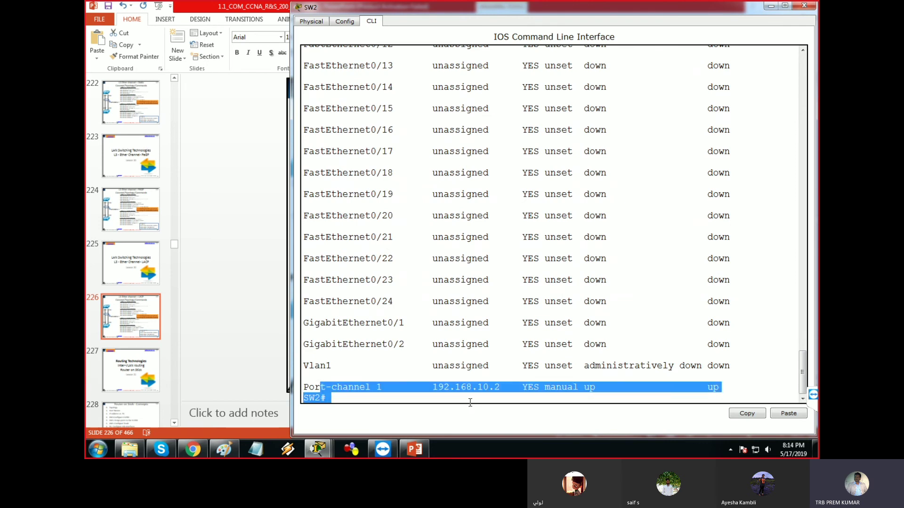
{"action": "type", "text": "show"}
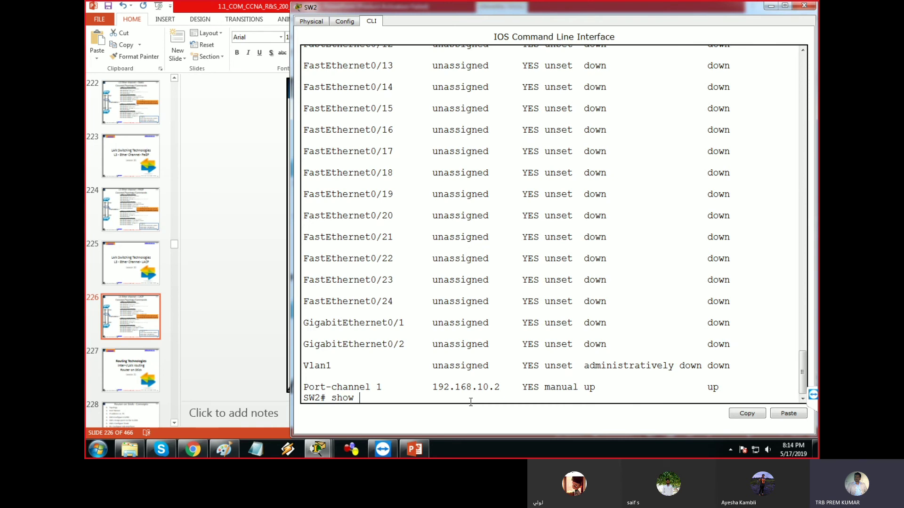
{"action": "type", "text": " sp"}
{"action": "key", "text": "Tab"}
{"action": "key", "text": "BackSpace"}
{"action": "key", "text": "BackSpace"}
{"action": "key", "text": "BackSpace"}
{"action": "key", "text": "BackSpace"}
{"action": "key", "text": "BackSpace"}
{"action": "key", "text": "BackSpace"}
{"action": "key", "text": "BackSpace"}
{"action": "key", "text": "BackSpace"}
{"action": "key", "text": "BackSpace"}
{"action": "key", "text": "BackSpace"}
{"action": "key", "text": "BackSpace"}
{"action": "key", "text": "BackSpace"}
{"action": "key", "text": "BackSpace"}
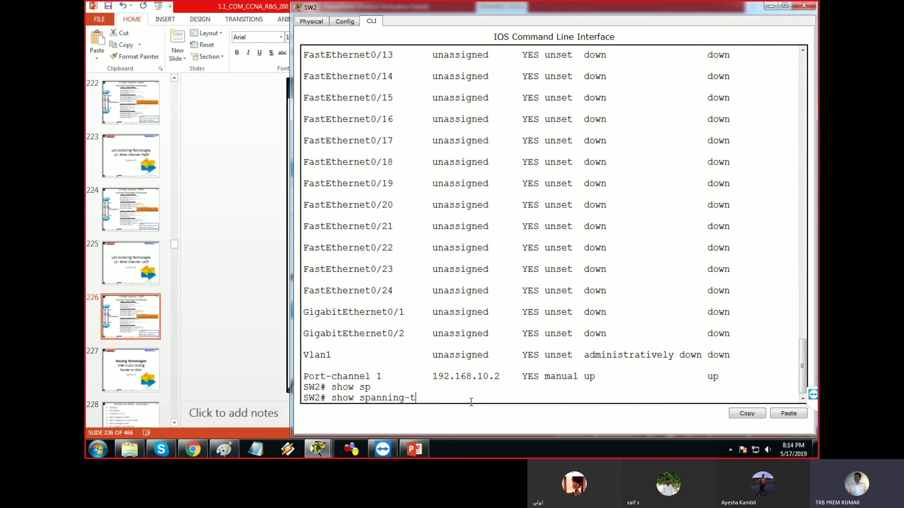
{"action": "key", "text": "BackSpace"}
{"action": "key", "text": "BackSpace"}
{"action": "key", "text": "BackSpace"}
{"action": "key", "text": "BackSpace"}
{"action": "key", "text": "BackSpace"}
{"action": "key", "text": "BackSpace"}
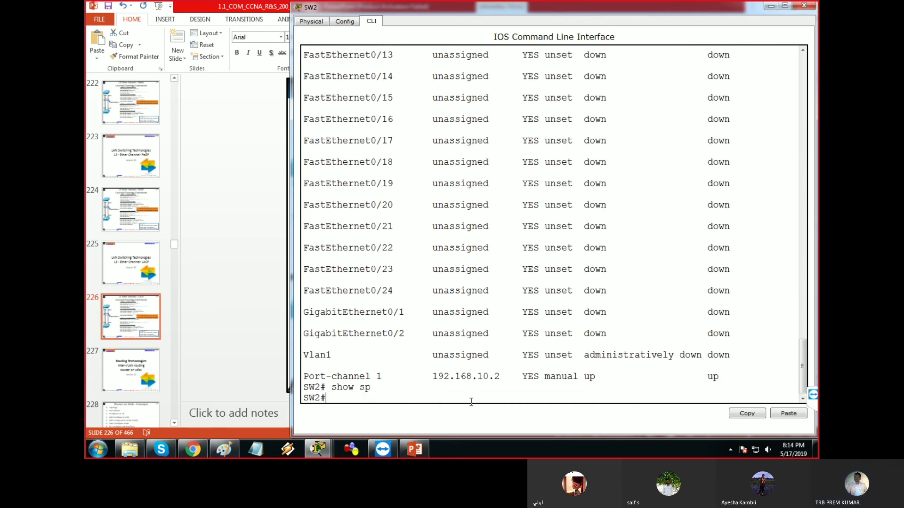
Run show etherchannel summary on SW2
{"action": "type", "text": "show eht"}
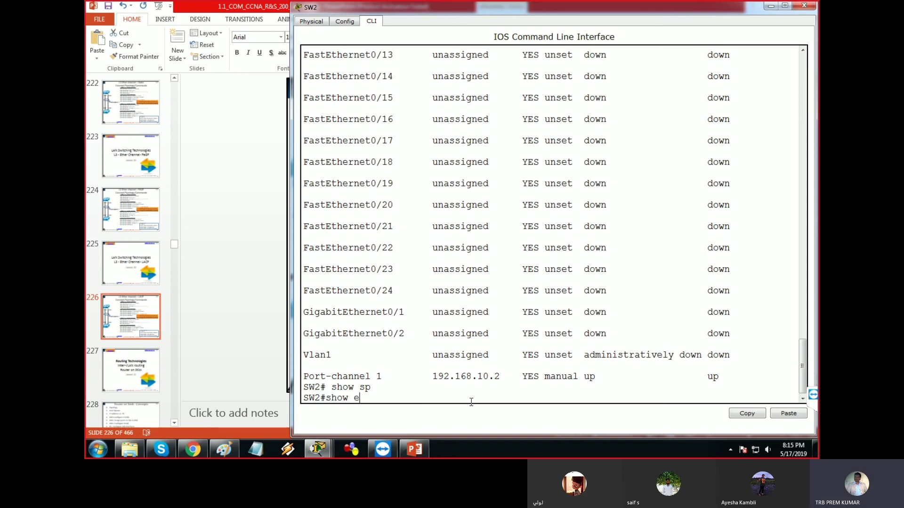
{"action": "key", "text": "Tab"}
{"action": "key", "text": "BackSpace"}
{"action": "key", "text": "BackSpace"}
{"action": "type", "text": "th"}
{"action": "key", "text": "Tab"}
{"action": "type", "text": "su"}
{"action": "key", "text": "Tab"}
{"action": "key", "text": "Return"}
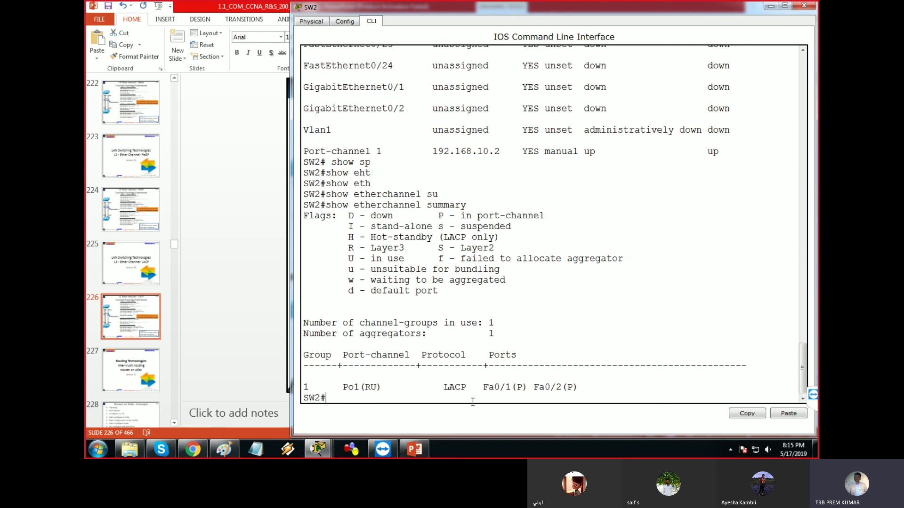
Examine the Po1 entry's flags and protocol in SW2's EtherChannel summary, comparing them with the flag legend
{"action": "left_click_drag", "start_coordinate": [359, 386], "coordinate": [370, 386]}
{"action": "left_click_drag", "start_coordinate": [494, 248], "coordinate": [337, 248]}
{"action": "left_click", "coordinate": [410, 248]}
{"action": "left_click_drag", "start_coordinate": [410, 248], "coordinate": [337, 248]}
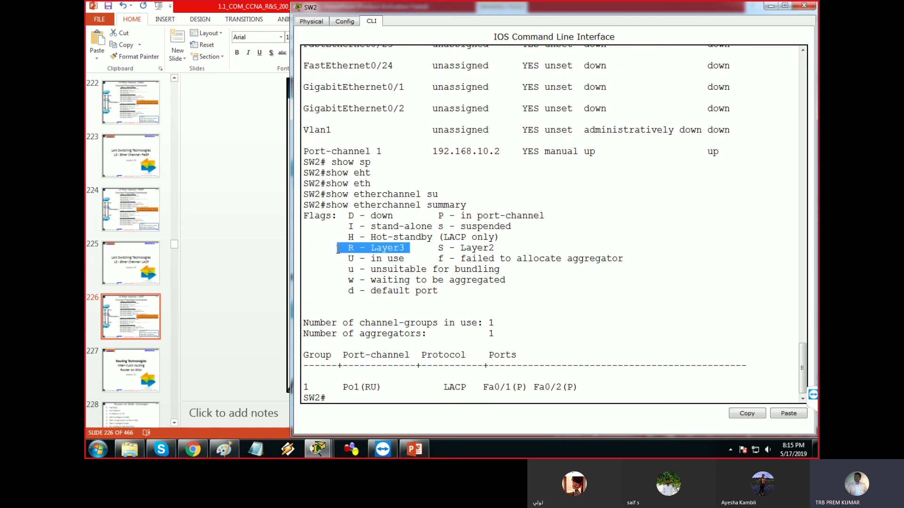
{"action": "left_click", "coordinate": [379, 389]}
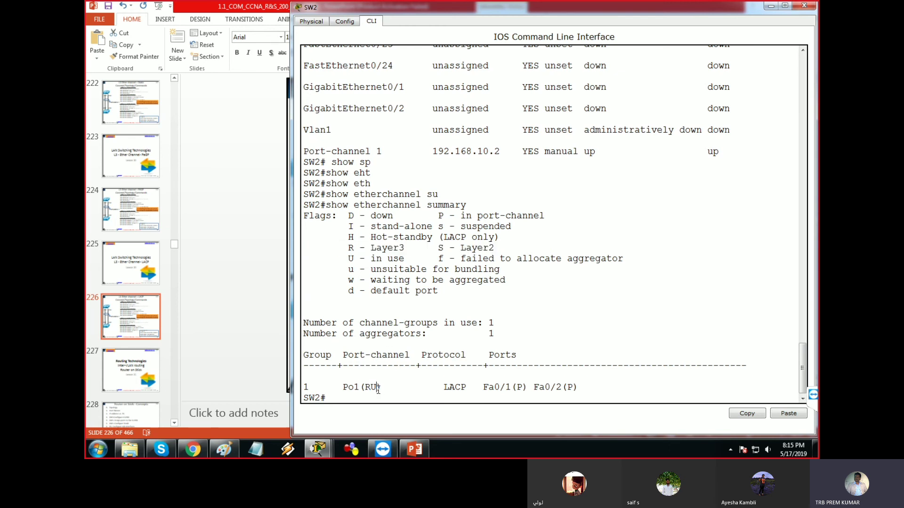
{"action": "left_click_drag", "start_coordinate": [406, 258], "coordinate": [341, 263]}
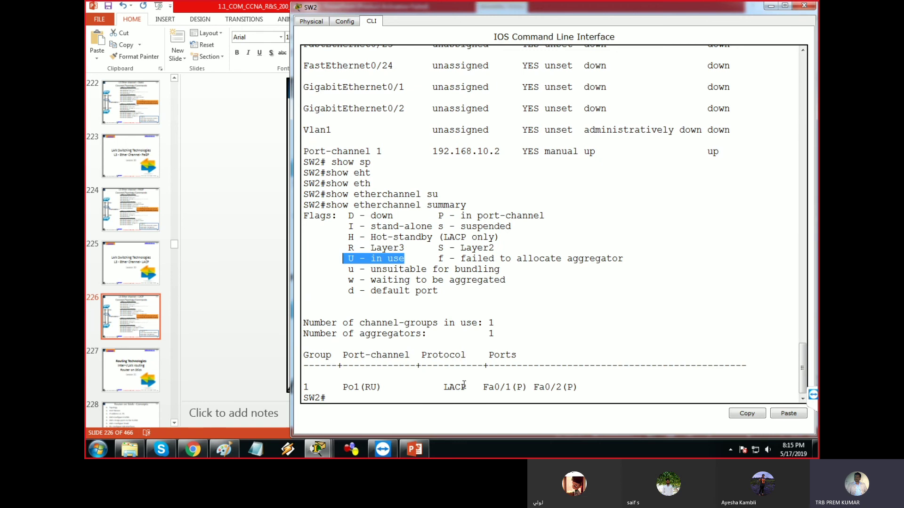
{"action": "left_click_drag", "start_coordinate": [304, 376], "coordinate": [466, 387]}
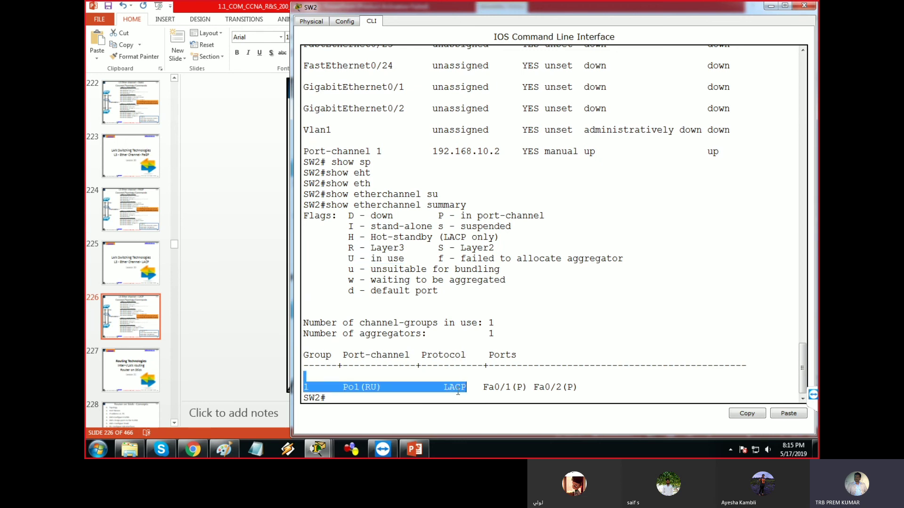
{"action": "left_click", "coordinate": [439, 293]}
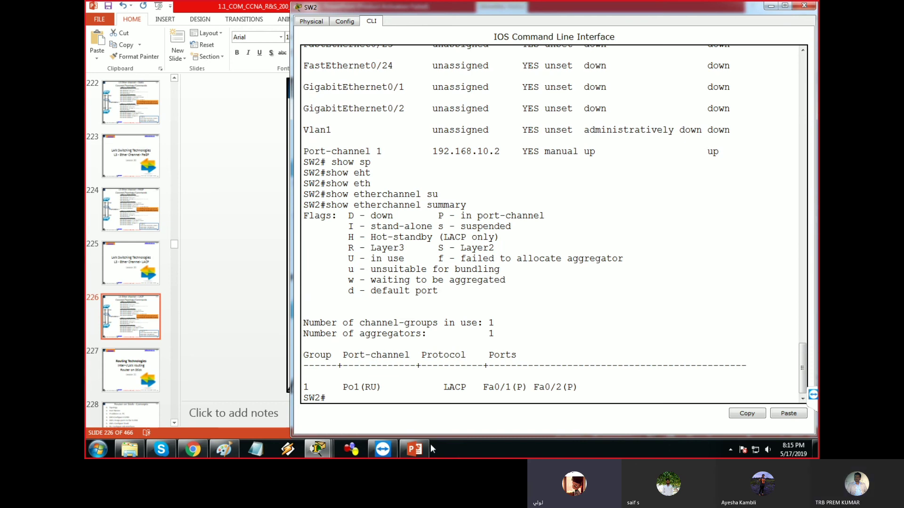
Lower the system speaker volume slightly and switch to the EtherChannel classroom diagram in Paint
{"action": "left_click", "coordinate": [767, 450]}
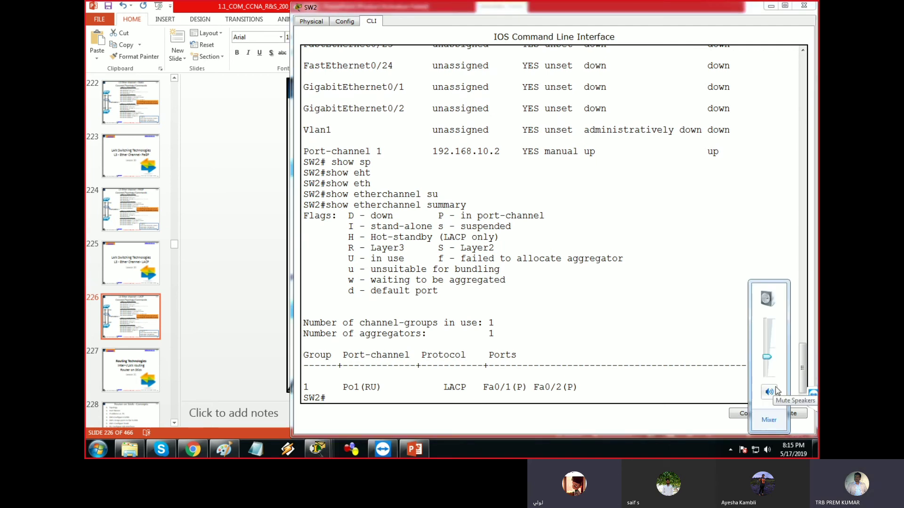
{"action": "scroll", "coordinate": [775, 390], "scroll_direction": "down", "scroll_amount": 3}
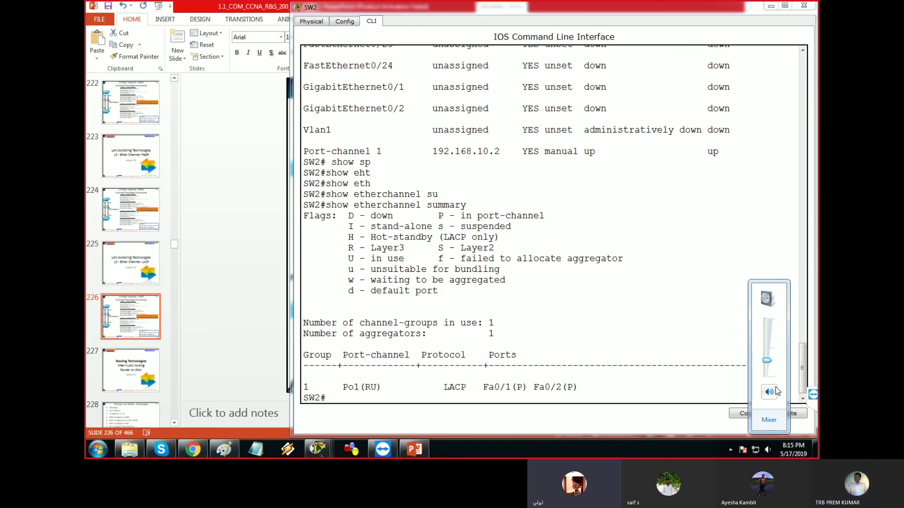
{"action": "left_click", "coordinate": [228, 450]}
{"action": "left_click", "coordinate": [228, 450]}
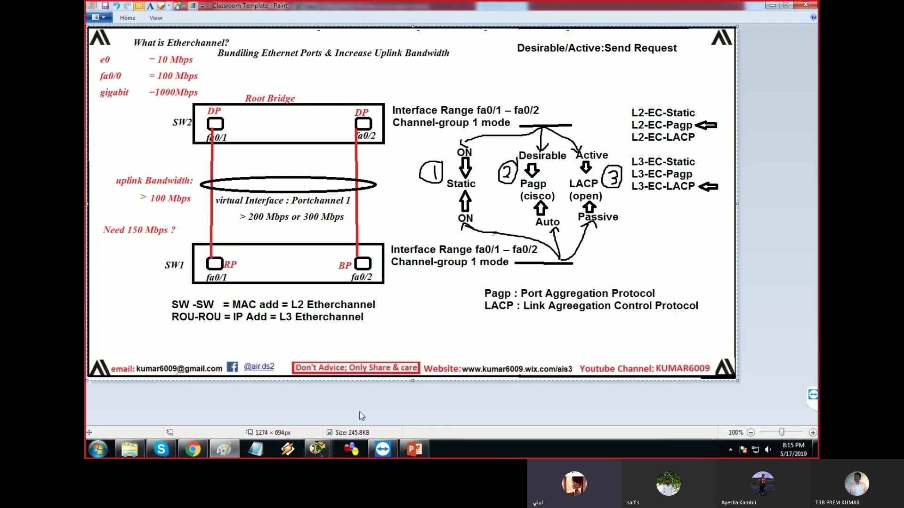